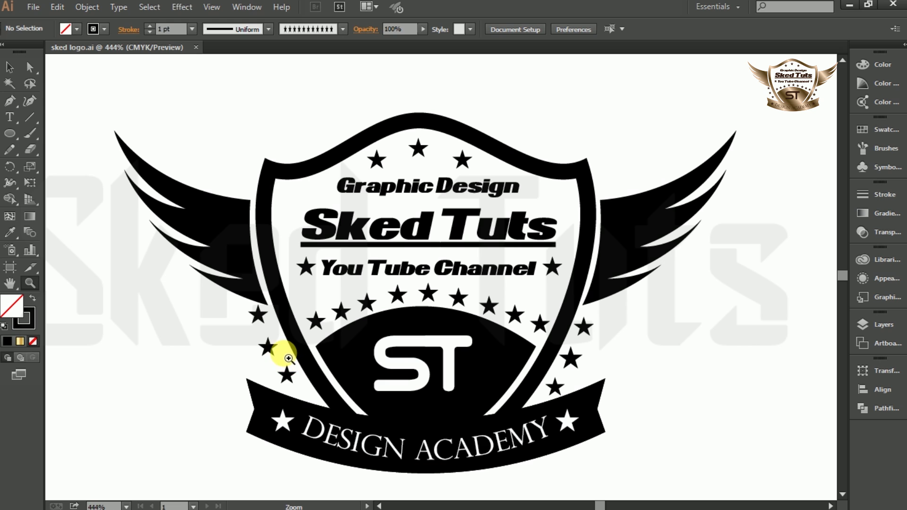
Draw an unfilled circle with a 1 pt black stroke on the empty artboard area beside the finished logo
{"action": "key", "text": "ctrl+0"}
{"action": "key", "text": "v"}
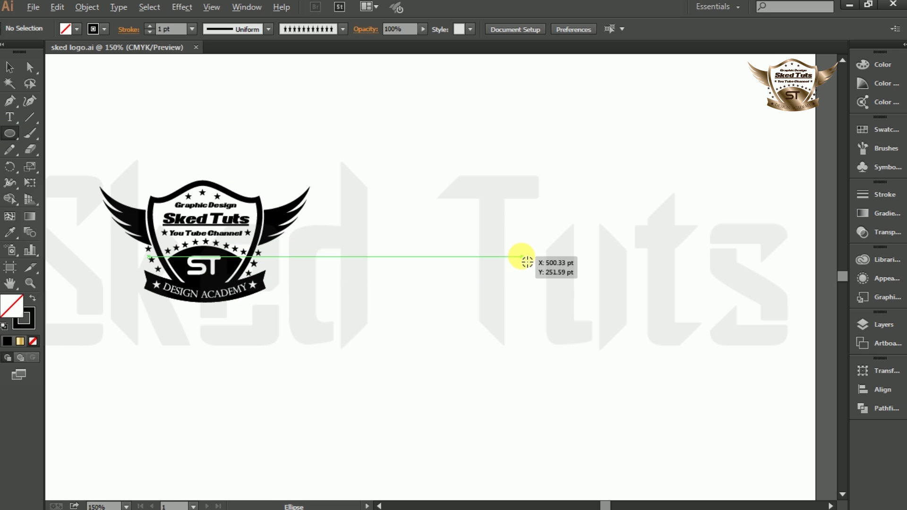
{"action": "left_click_drag", "start_coordinate": [516, 235], "coordinate": [596, 299]}
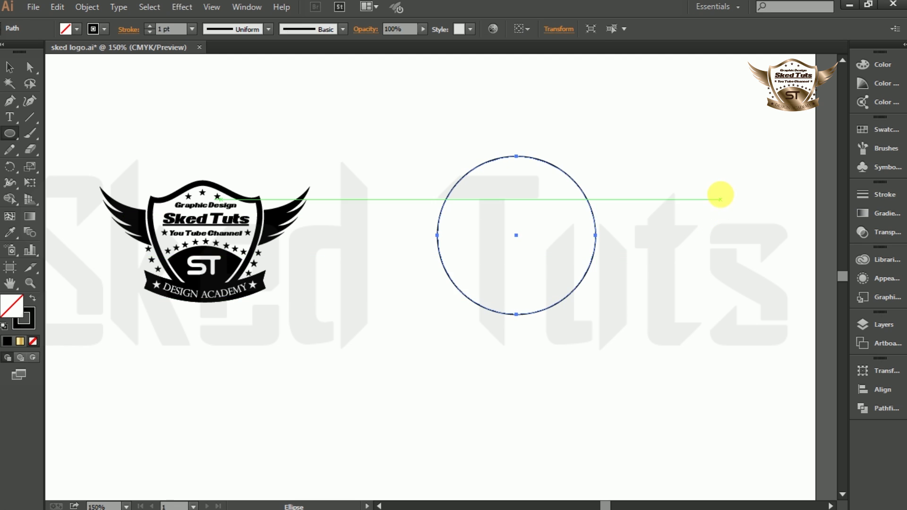
{"action": "scroll", "coordinate": [719, 194], "scroll_direction": "up", "scroll_amount": 1}
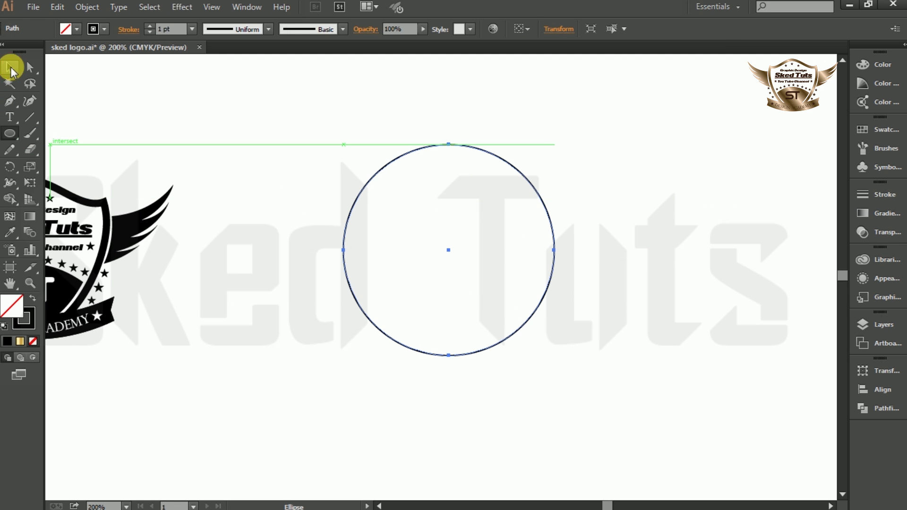
{"action": "left_click", "coordinate": [9, 68]}
{"action": "left_click", "coordinate": [475, 214]}
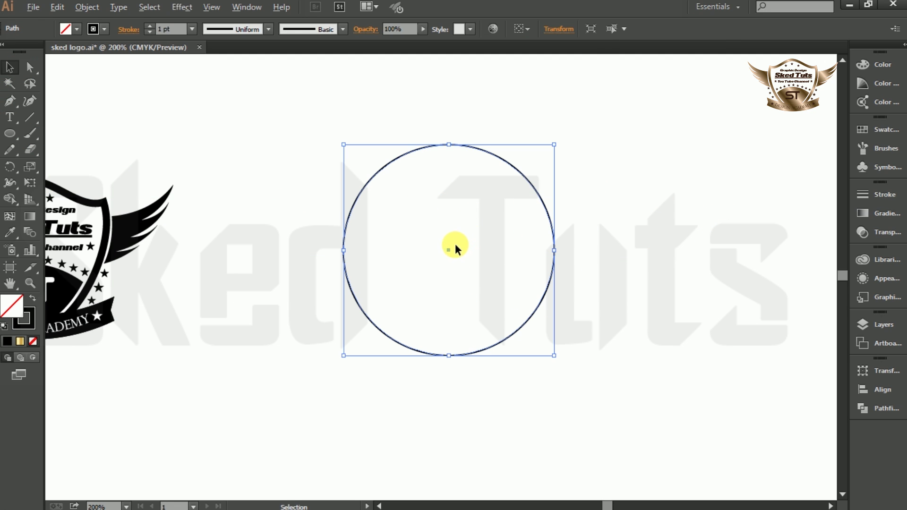
{"action": "left_click", "coordinate": [455, 249]}
Duplicate the circle upward, enlarge the copy proportionally, and position it overlapping the upper part of the original
{"action": "left_click_drag", "start_coordinate": [527, 182], "coordinate": [525, 82]}
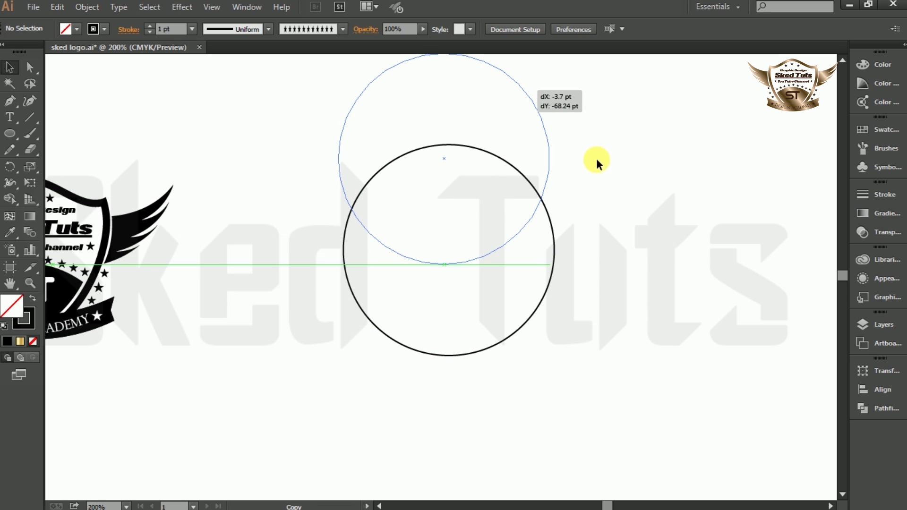
{"action": "scroll", "coordinate": [551, 144], "scroll_direction": "up", "scroll_amount": 3}
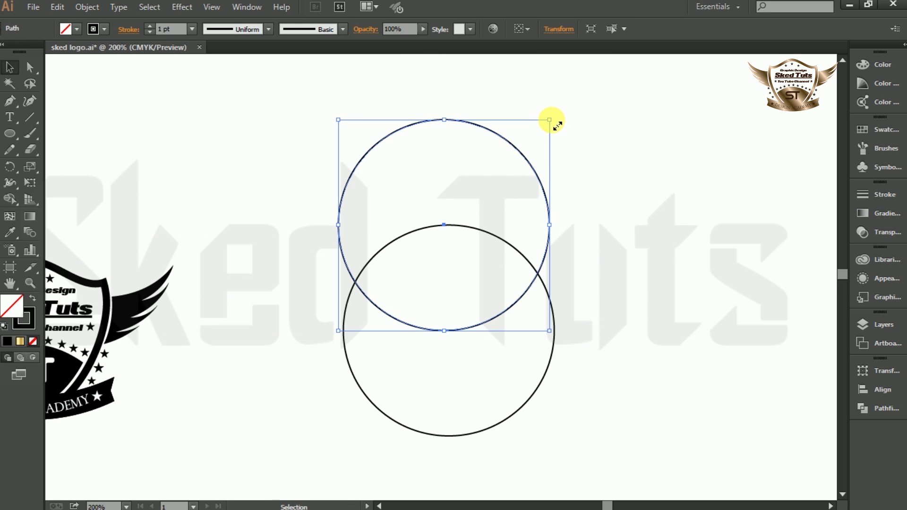
{"action": "left_click_drag", "start_coordinate": [550, 120], "coordinate": [635, 99]}
{"action": "left_click", "coordinate": [622, 259]}
{"action": "left_click_drag", "start_coordinate": [572, 250], "coordinate": [568, 211]}
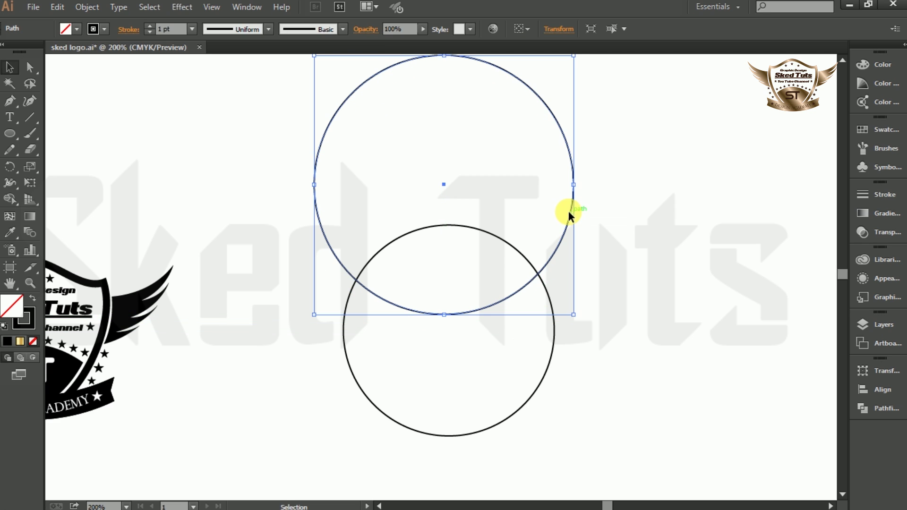
{"action": "left_click", "coordinate": [628, 268]}
Align the two overlapping circles on their horizontal centers
{"action": "left_click_drag", "start_coordinate": [536, 291], "coordinate": [434, 327]}
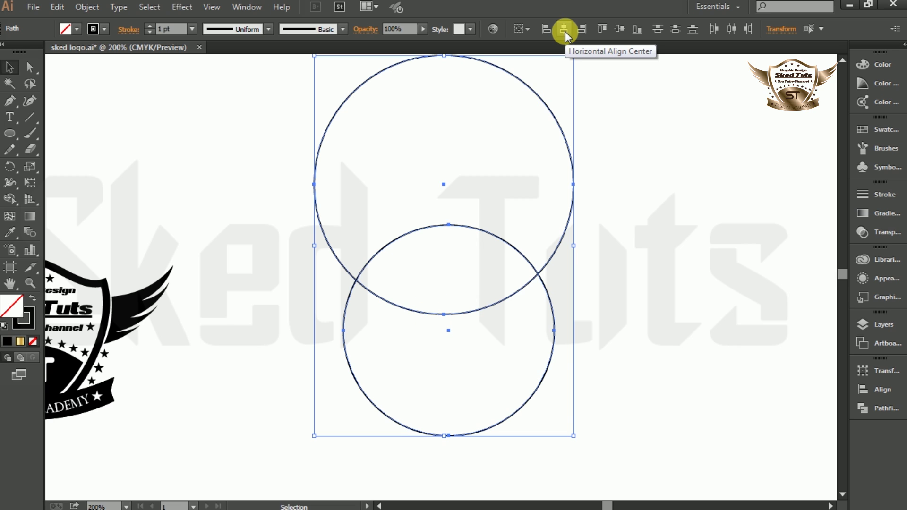
{"action": "left_click", "coordinate": [565, 30]}
{"action": "left_click", "coordinate": [617, 237]}
Subtract the larger upper circle from the lower one with Minus Front, leaving a shield shape with a concave top
{"action": "left_click_drag", "start_coordinate": [628, 219], "coordinate": [409, 373]}
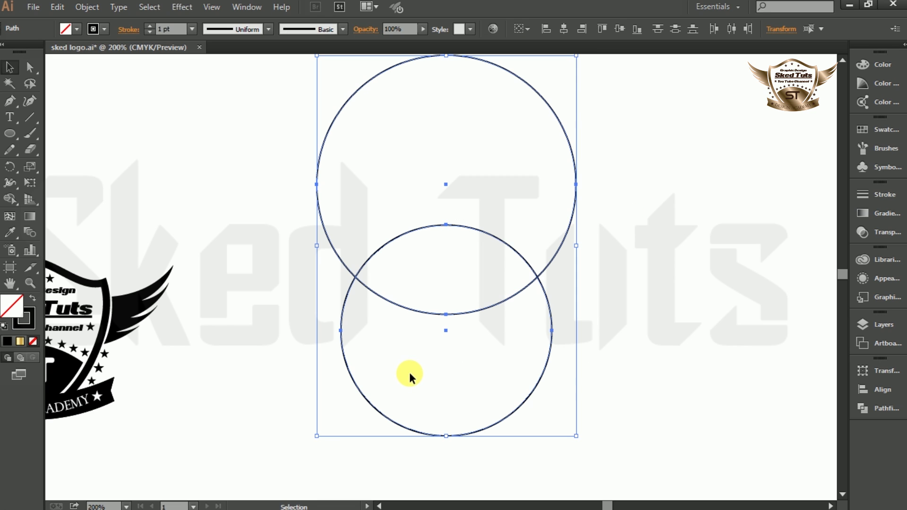
{"action": "left_click", "coordinate": [877, 408]}
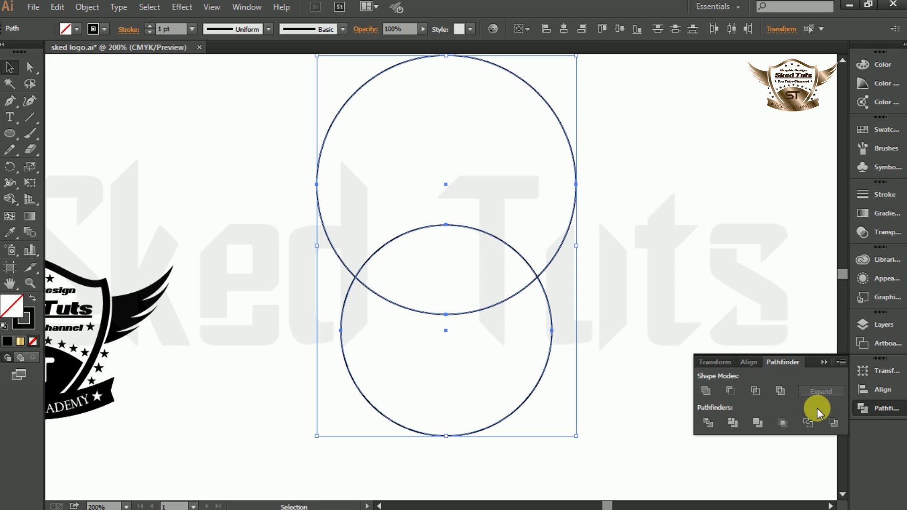
{"action": "left_click", "coordinate": [730, 392]}
{"action": "left_click", "coordinate": [611, 254]}
{"action": "left_click", "coordinate": [551, 263]}
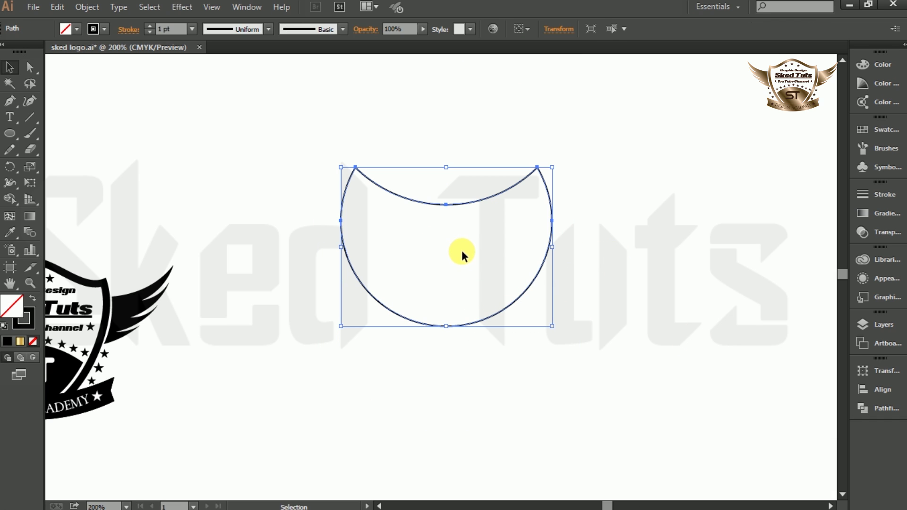
Pull the shield's bottom anchor point downward to lengthen and taper its lower half
{"action": "left_click", "coordinate": [29, 67]}
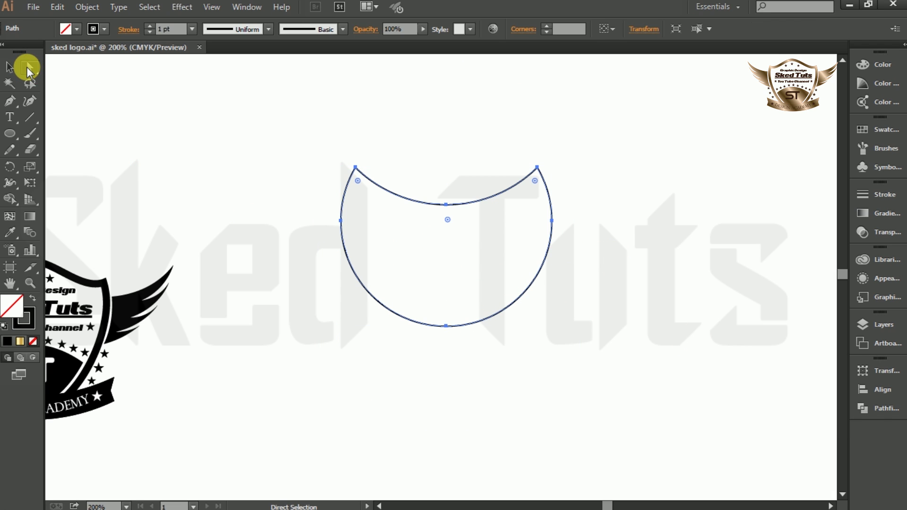
{"action": "left_click", "coordinate": [446, 326]}
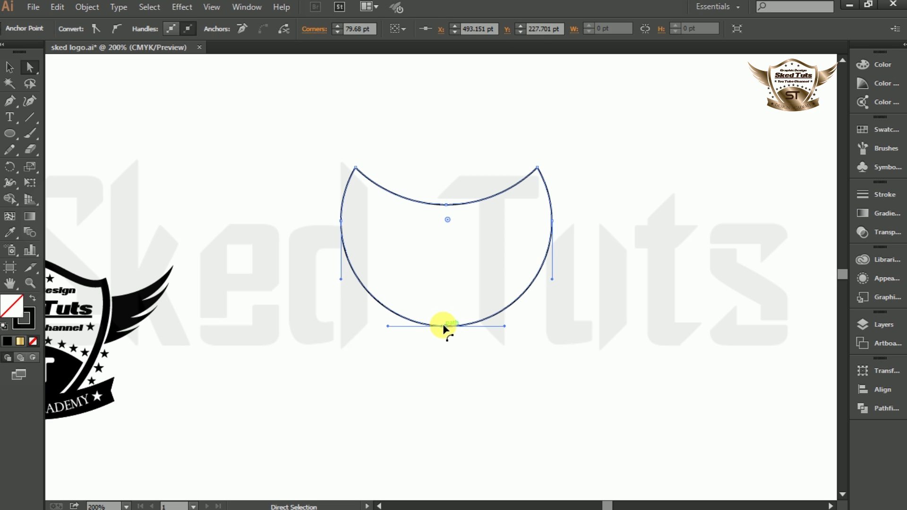
{"action": "left_click_drag", "start_coordinate": [445, 326], "coordinate": [444, 374]}
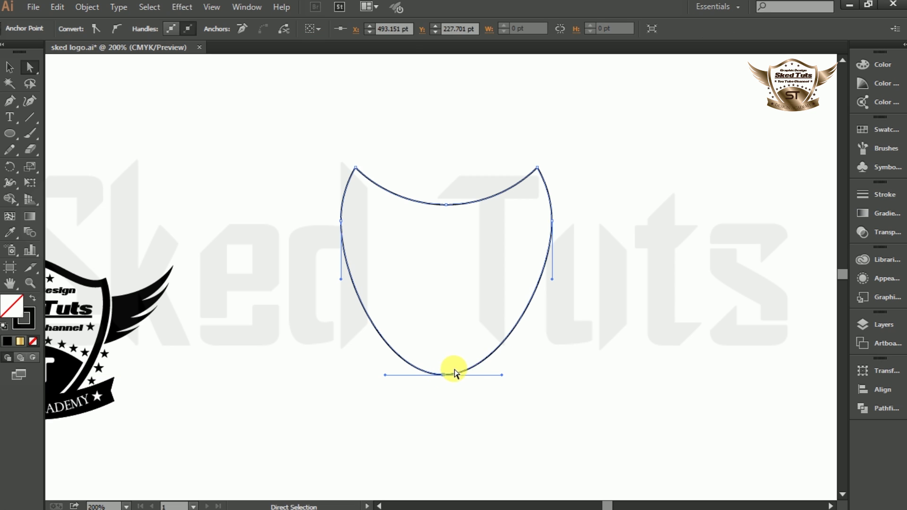
{"action": "left_click", "coordinate": [576, 340]}
Draw the wing's curved upper edge with the Pen tool, from beside the shield's upper right corner out to a high tip
{"action": "scroll", "coordinate": [489, 202], "scroll_direction": "right", "scroll_amount": 3}
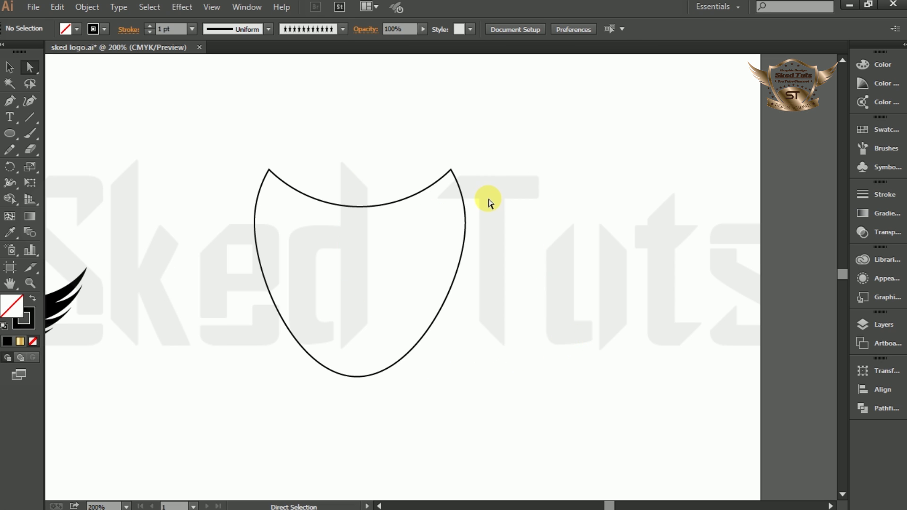
{"action": "left_click", "coordinate": [11, 101]}
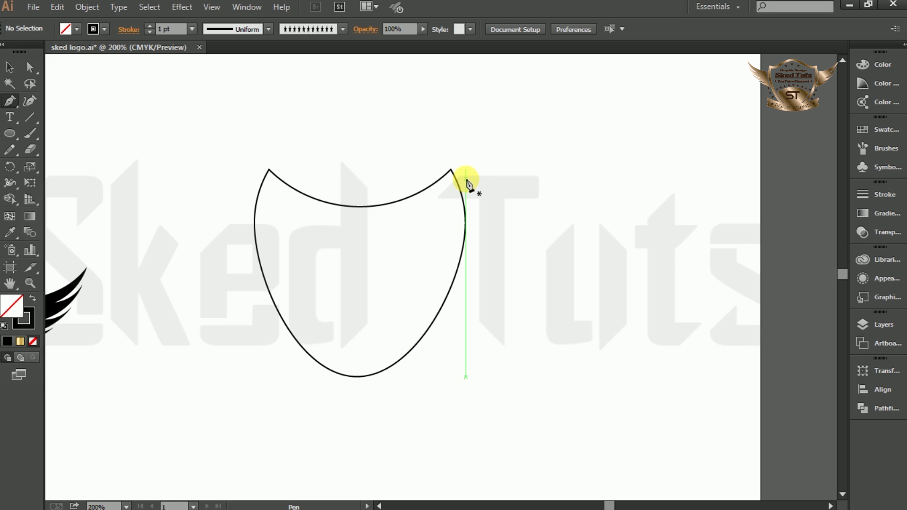
{"action": "scroll", "coordinate": [466, 179], "scroll_direction": "up", "scroll_amount": 1}
{"action": "scroll", "coordinate": [550, 208], "scroll_direction": "up", "scroll_amount": 1}
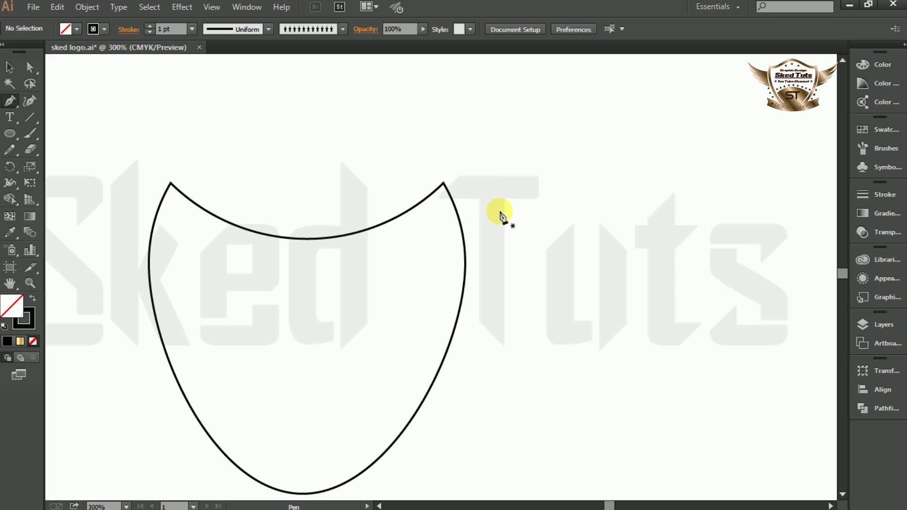
{"action": "left_click", "coordinate": [460, 203]}
{"action": "scroll", "coordinate": [531, 194], "scroll_direction": "down", "scroll_amount": 1}
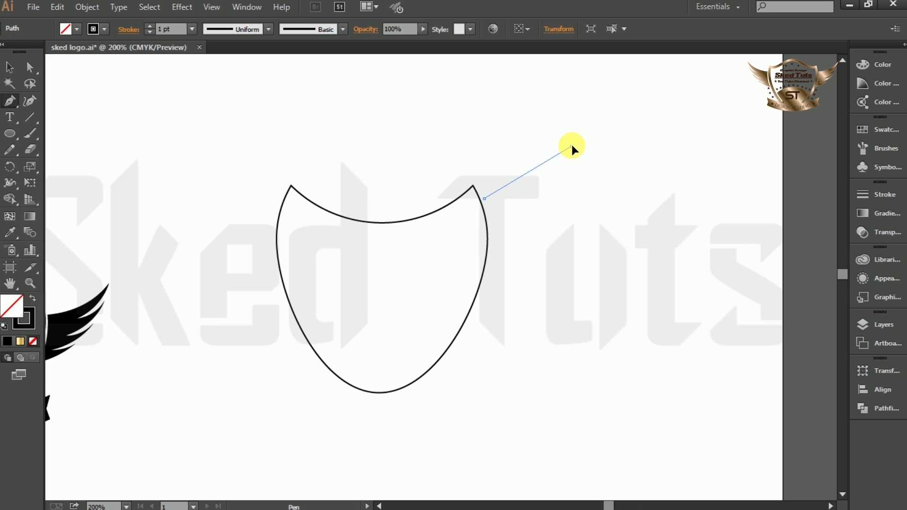
{"action": "left_click_drag", "start_coordinate": [622, 88], "coordinate": [602, 97]}
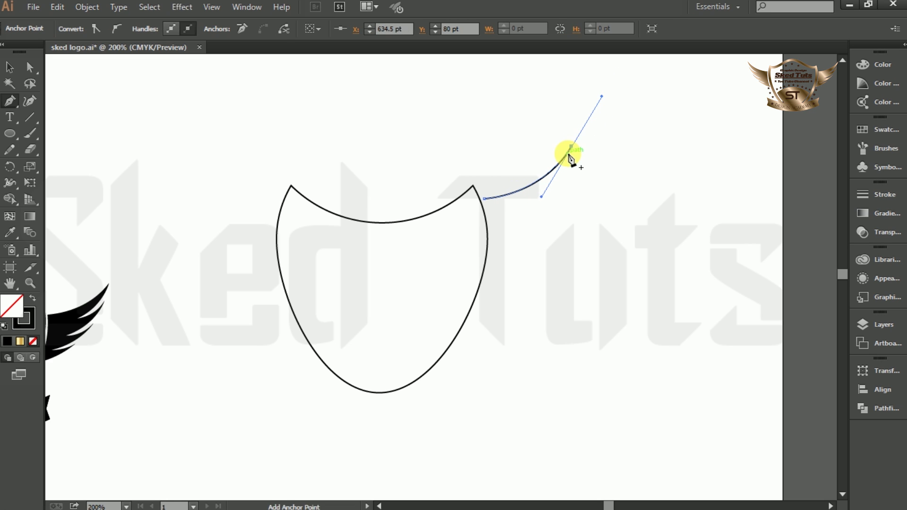
Close the wing outline with a curved outer edge back to the shield and an inner edge following the shield's side
{"action": "left_click_drag", "start_coordinate": [572, 146], "coordinate": [326, 342]}
{"action": "key", "text": "ctrl+plus"}
{"action": "left_click", "coordinate": [472, 297]}
{"action": "left_click_drag", "start_coordinate": [473, 166], "coordinate": [449, 102]}
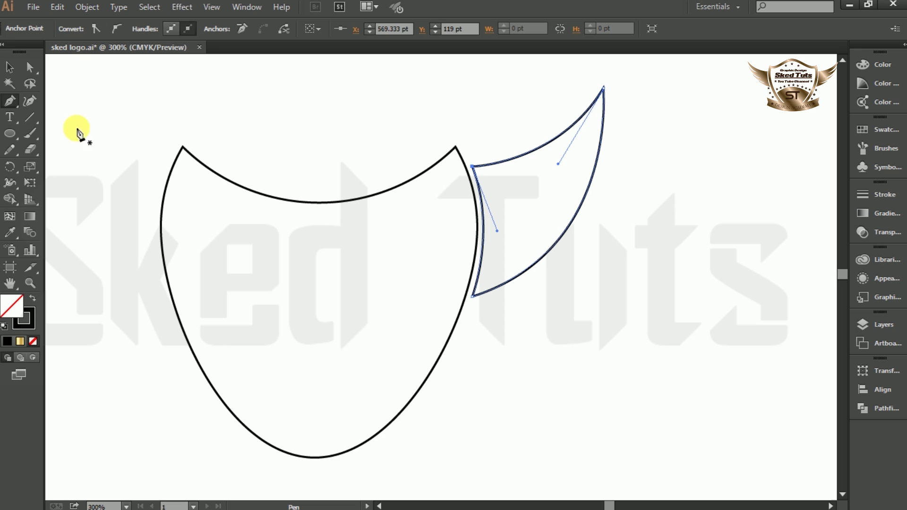
{"action": "left_click", "coordinate": [8, 69]}
{"action": "left_click", "coordinate": [716, 185]}
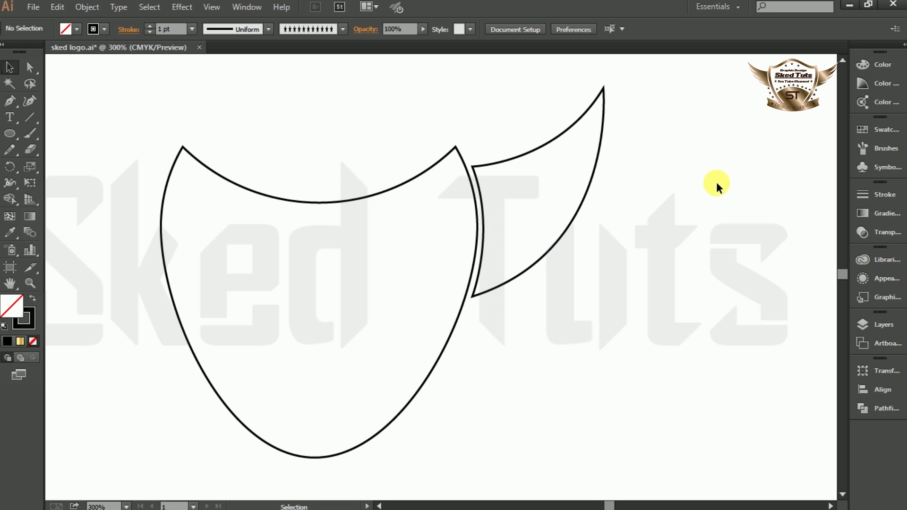
Draw two curved, pointed feather notches with the Pen tool, working down from the wing tip along its outer edge
{"action": "scroll", "coordinate": [670, 137], "scroll_direction": "up", "scroll_amount": 2}
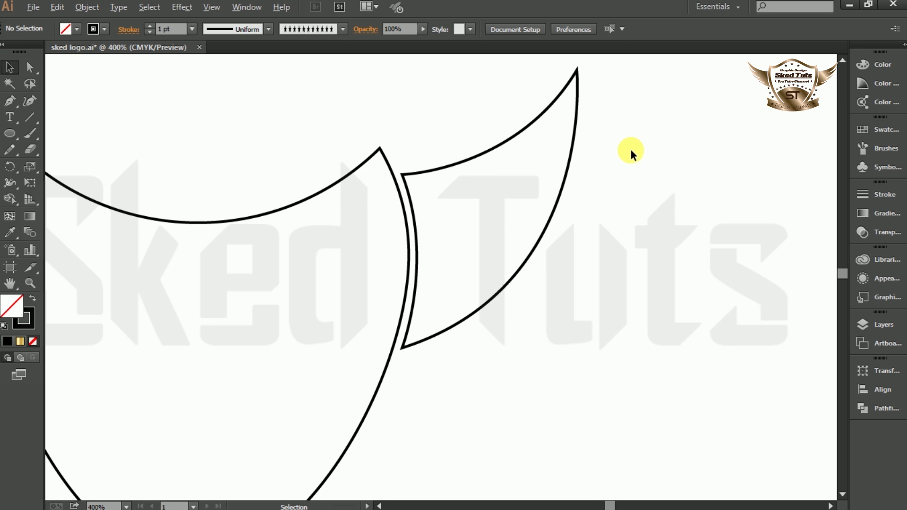
{"action": "scroll", "coordinate": [632, 153], "scroll_direction": "up", "scroll_amount": 1}
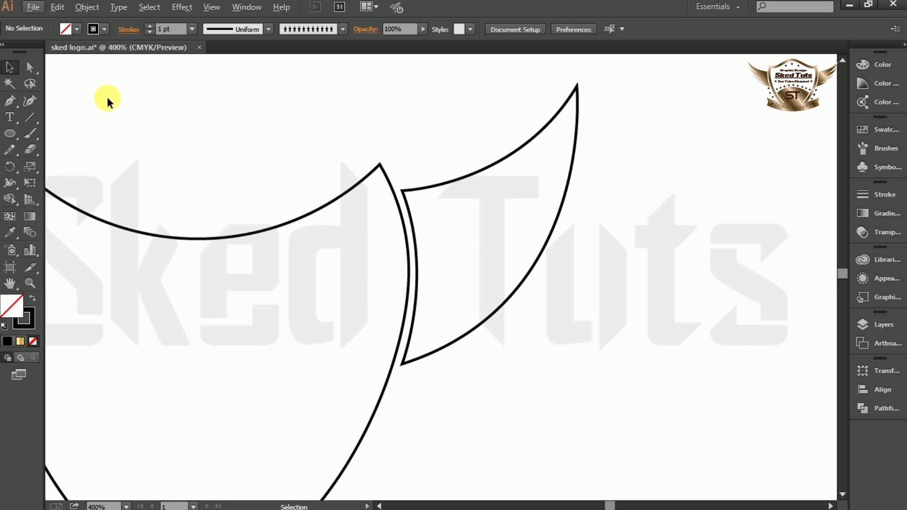
{"action": "left_click", "coordinate": [12, 101]}
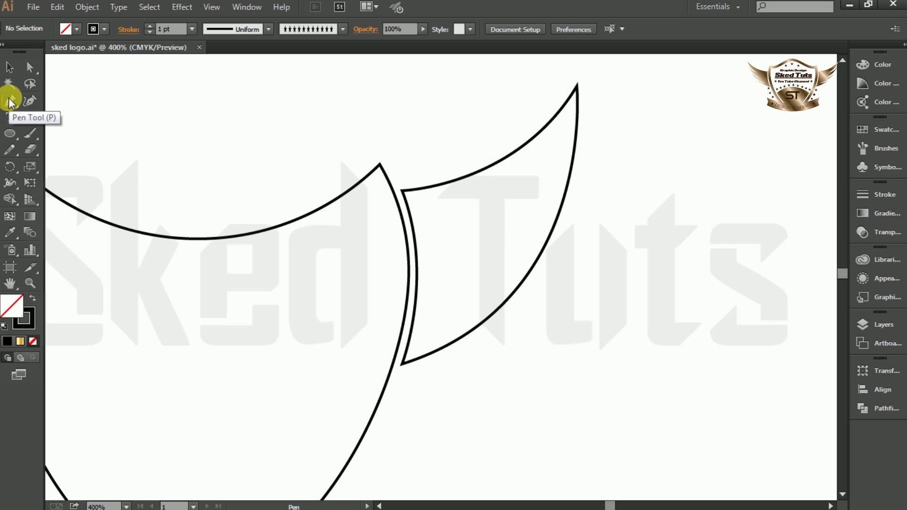
{"action": "left_click", "coordinate": [577, 88]}
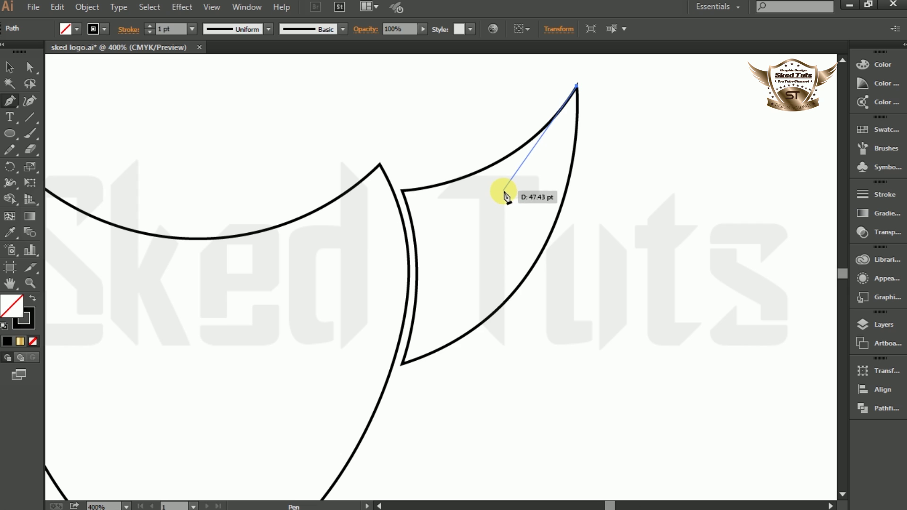
{"action": "left_click_drag", "start_coordinate": [502, 194], "coordinate": [435, 235]}
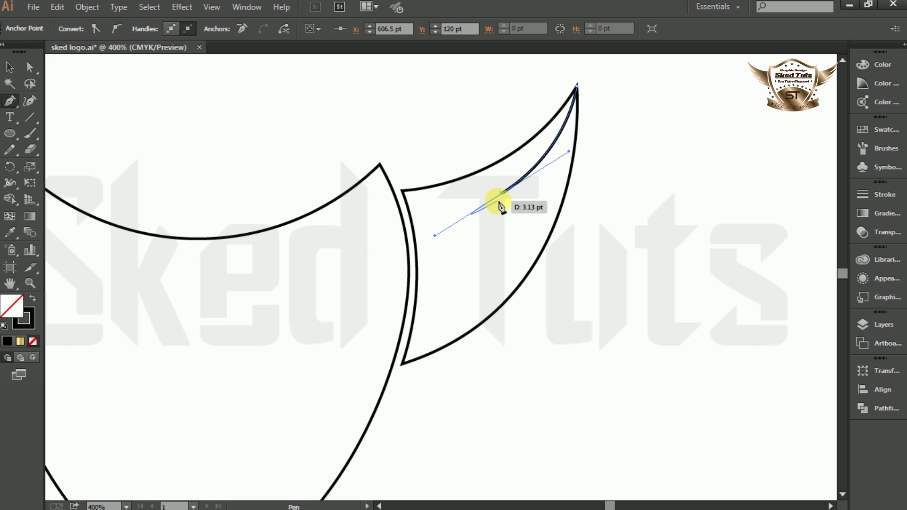
{"action": "left_click_drag", "start_coordinate": [502, 193], "coordinate": [487, 247]}
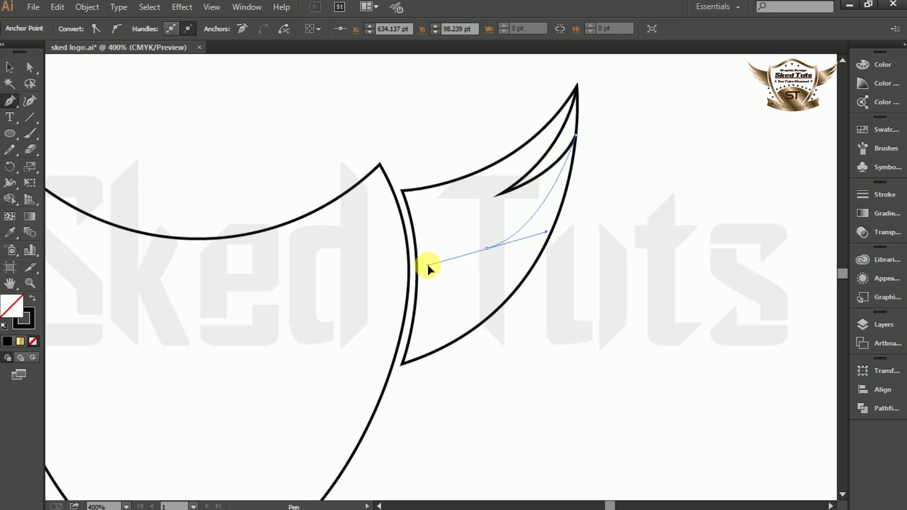
{"action": "left_click_drag", "start_coordinate": [498, 193], "coordinate": [394, 269]}
Add a third curved feather notch below the other two, ending on the wing's outer edge
{"action": "mouse_move", "coordinate": [481, 237]}
{"action": "left_mouse_down"}
{"action": "mouse_move", "coordinate": [571, 201]}
{"action": "mouse_move", "coordinate": [613, 141]}
{"action": "mouse_move", "coordinate": [589, 151]}
{"action": "mouse_move", "coordinate": [594, 160]}
{"action": "mouse_move", "coordinate": [573, 197]}
{"action": "mouse_move", "coordinate": [492, 285]}
{"action": "mouse_move", "coordinate": [470, 300]}
{"action": "mouse_move", "coordinate": [467, 286]}
{"action": "mouse_move", "coordinate": [389, 301]}
{"action": "left_mouse_up"}
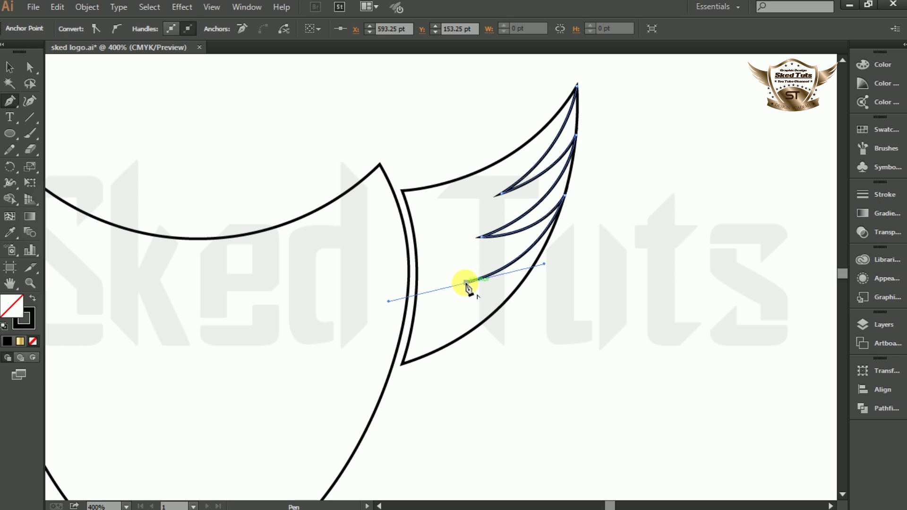
{"action": "left_click_drag", "start_coordinate": [466, 282], "coordinate": [543, 257]}
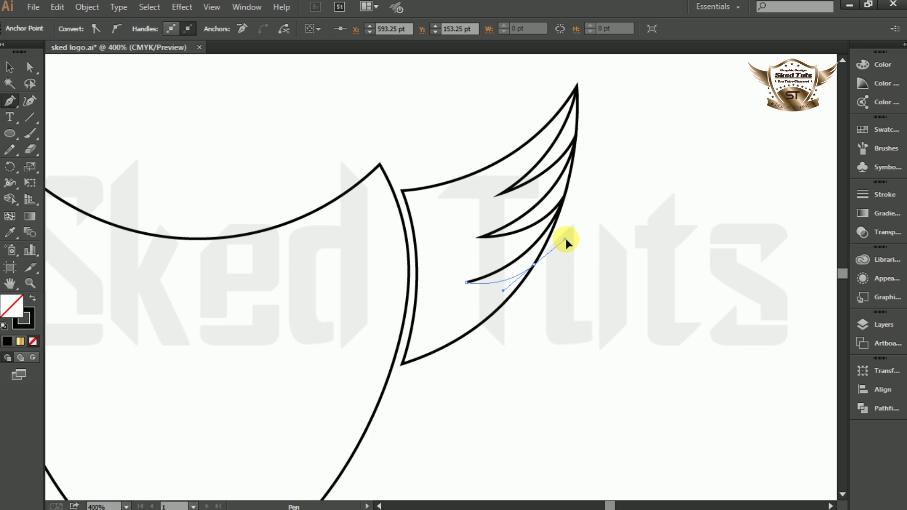
{"action": "left_click", "coordinate": [565, 239]}
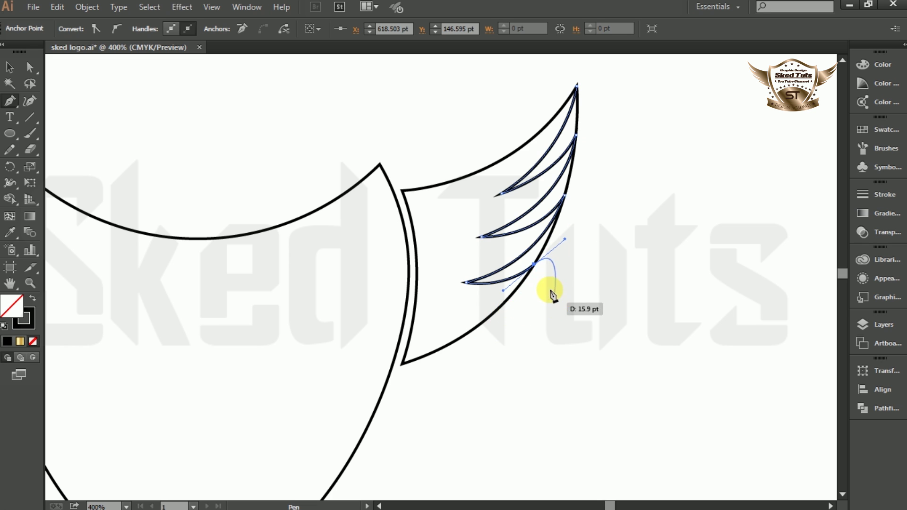
{"action": "left_click", "coordinate": [535, 266]}
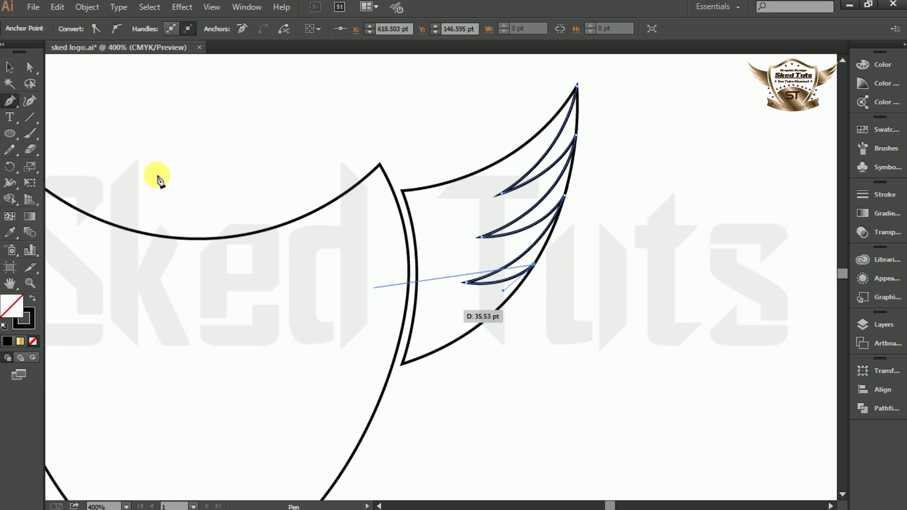
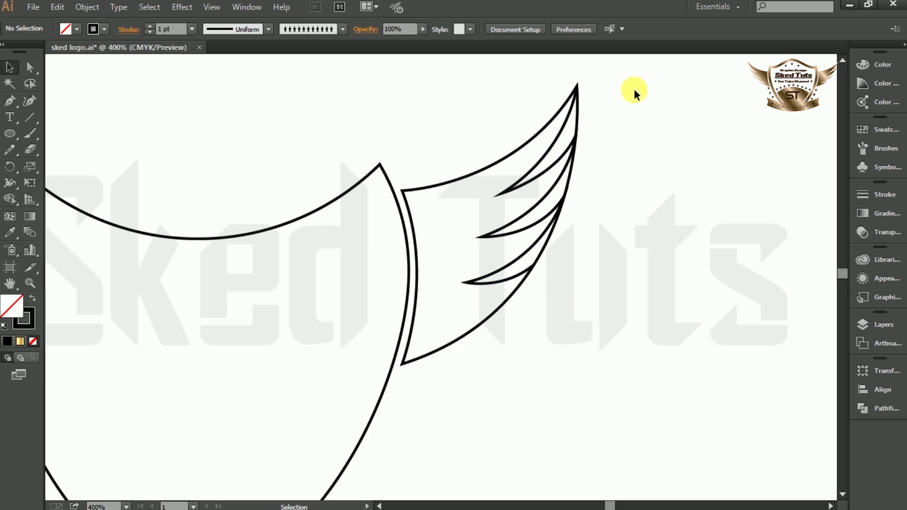
Build the wing body around the feather notches as its own shape with the Shape Builder tool
{"action": "left_click", "coordinate": [8, 200]}
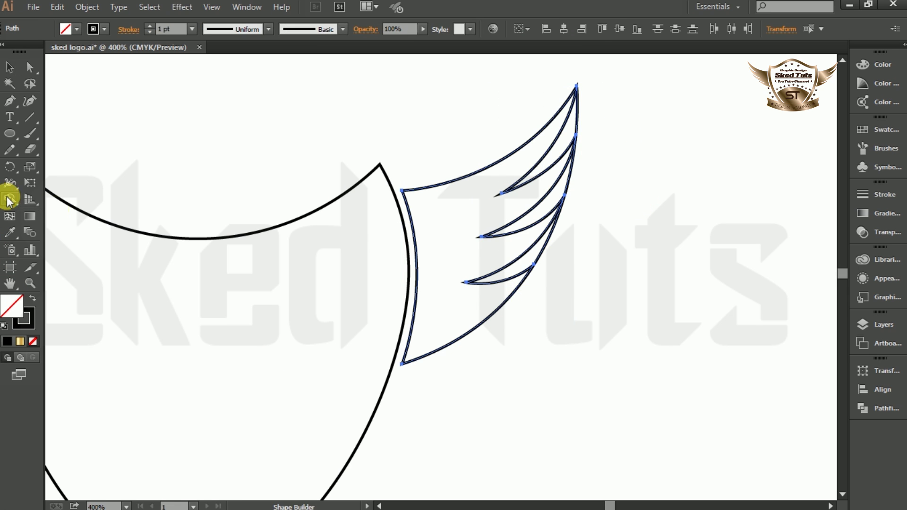
{"action": "left_click", "coordinate": [458, 270]}
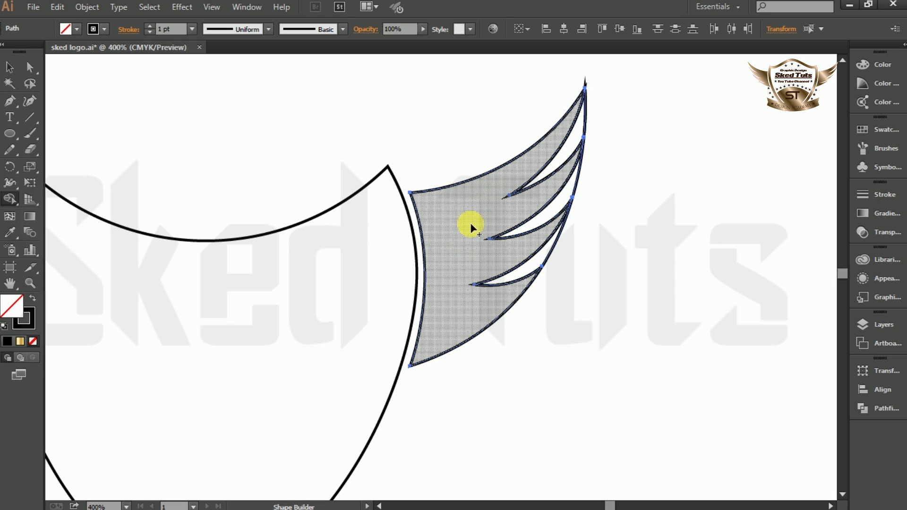
{"action": "left_click", "coordinate": [9, 67]}
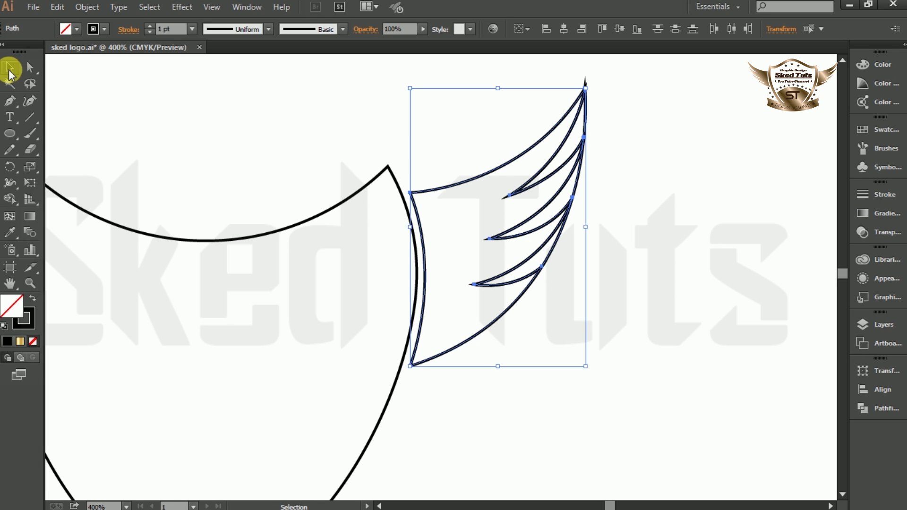
Delete the leftover outer outline segments between the wing's feather tips so the feathers end in separate points
{"action": "left_click", "coordinate": [598, 139]}
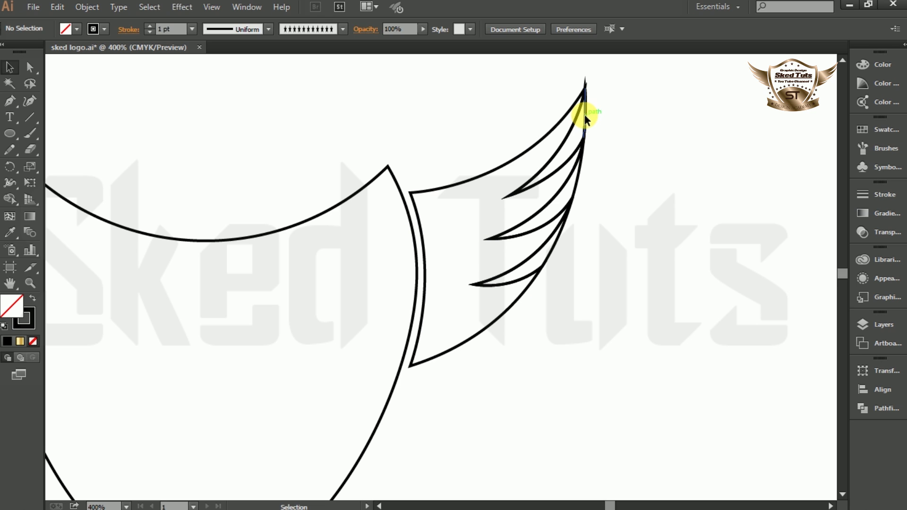
{"action": "left_click", "coordinate": [585, 115]}
{"action": "left_click", "coordinate": [585, 163]}
{"action": "left_click", "coordinate": [586, 124]}
{"action": "left_click", "coordinate": [572, 232]}
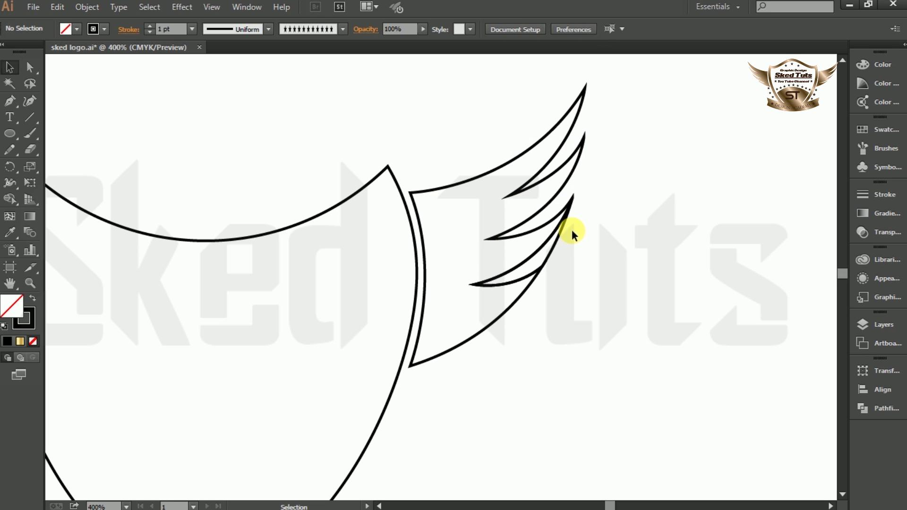
{"action": "left_click", "coordinate": [553, 245]}
{"action": "key", "text": "Delete"}
Create a reflected copy of the wing across the vertical axis
{"action": "scroll", "coordinate": [587, 212], "scroll_direction": "down", "scroll_amount": 4}
{"action": "left_click", "coordinate": [578, 220]}
{"action": "scroll", "coordinate": [580, 212], "scroll_direction": "up", "scroll_amount": 1}
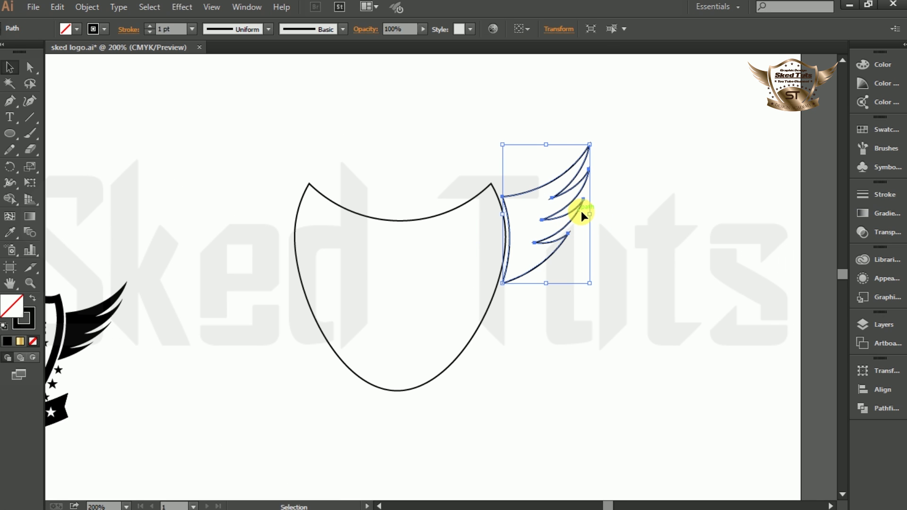
{"action": "right_click", "coordinate": [582, 212]}
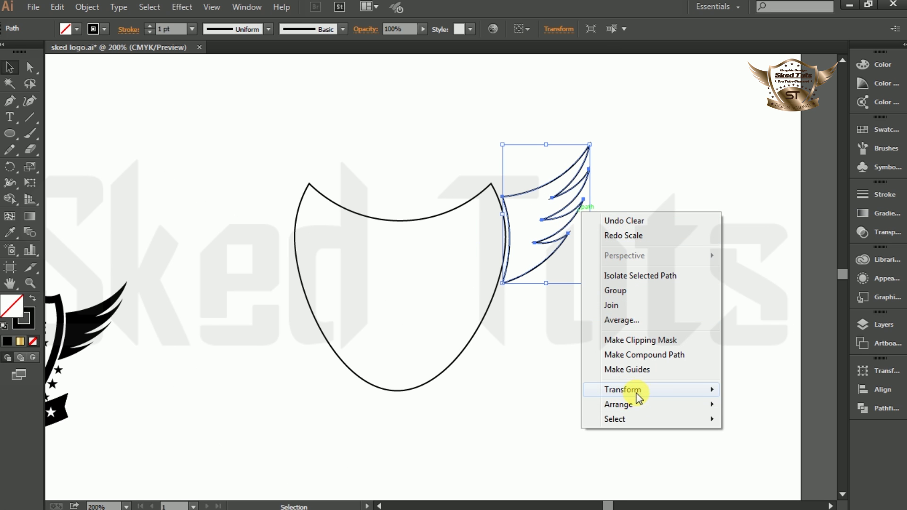
{"action": "mouse_move", "coordinate": [640, 395]}
{"action": "left_click", "coordinate": [749, 319]}
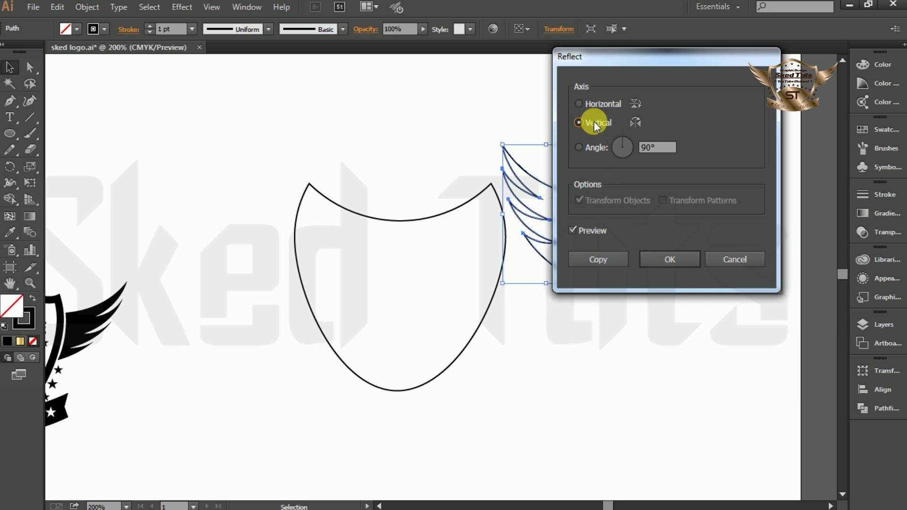
{"action": "left_click", "coordinate": [594, 233]}
{"action": "left_click", "coordinate": [593, 233]}
{"action": "left_click", "coordinate": [598, 259]}
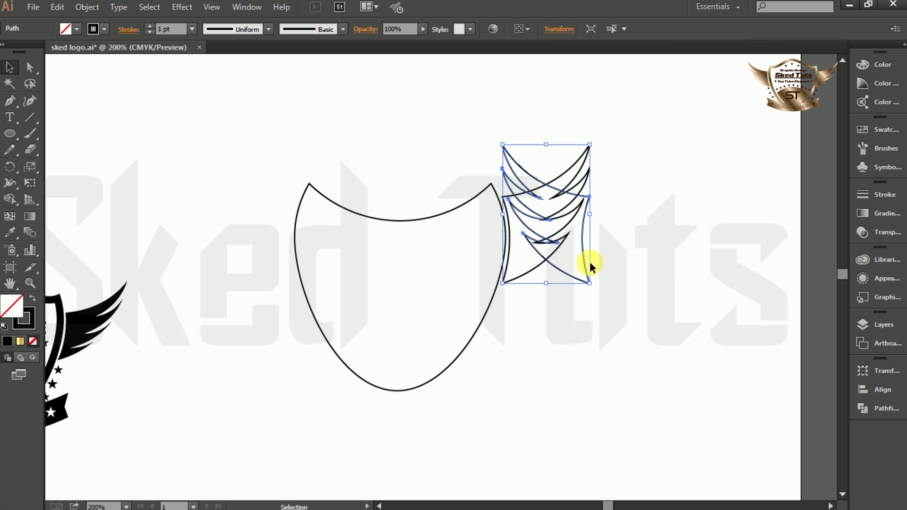
Move the mirrored wing to the shield's opposite side, leaving a narrow gap like that of the first wing
{"action": "left_click_drag", "start_coordinate": [586, 257], "coordinate": [287, 254]}
{"action": "key", "text": "ctrl+minus"}
{"action": "left_click", "coordinate": [638, 288]}
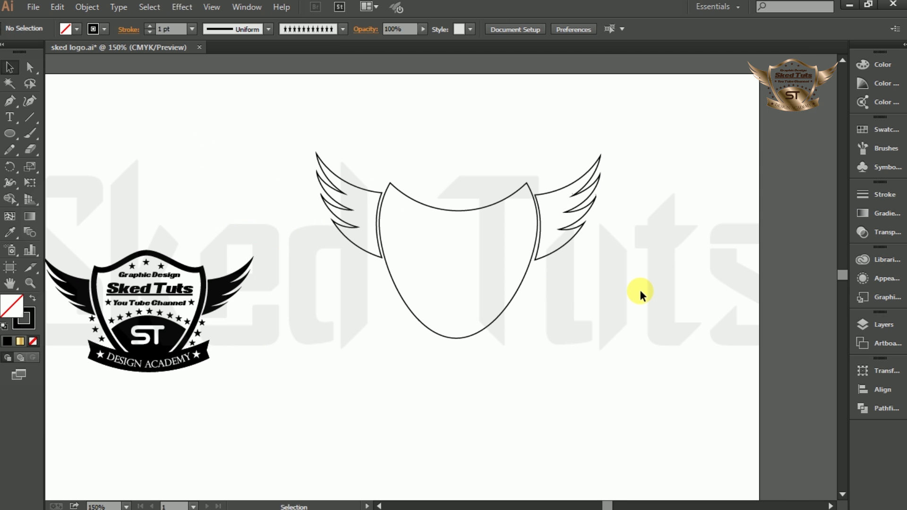
Draw a flat rectangle about 157 pt wide across the shield's bottom tip as the ribbon base
{"action": "scroll", "coordinate": [621, 264], "scroll_direction": "down", "scroll_amount": 2}
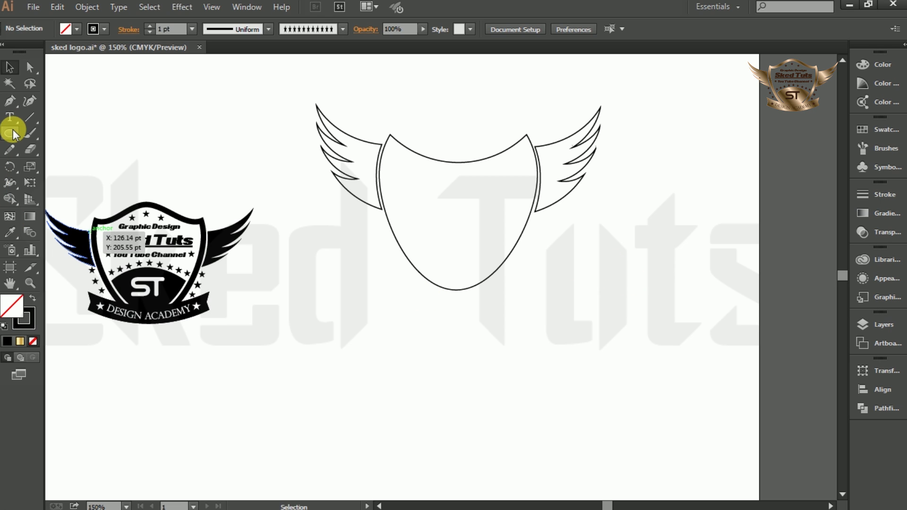
{"action": "left_click_drag", "start_coordinate": [12, 134], "coordinate": [61, 135]}
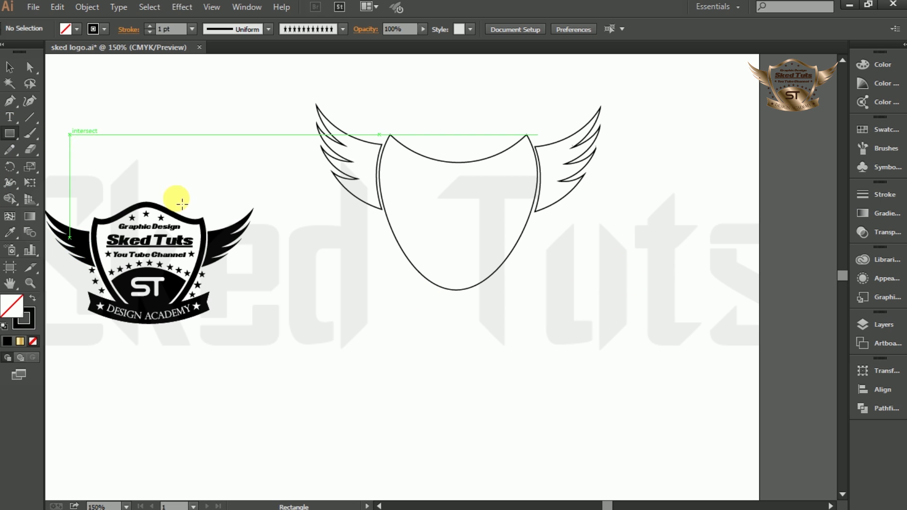
{"action": "left_click_drag", "start_coordinate": [379, 283], "coordinate": [538, 302]}
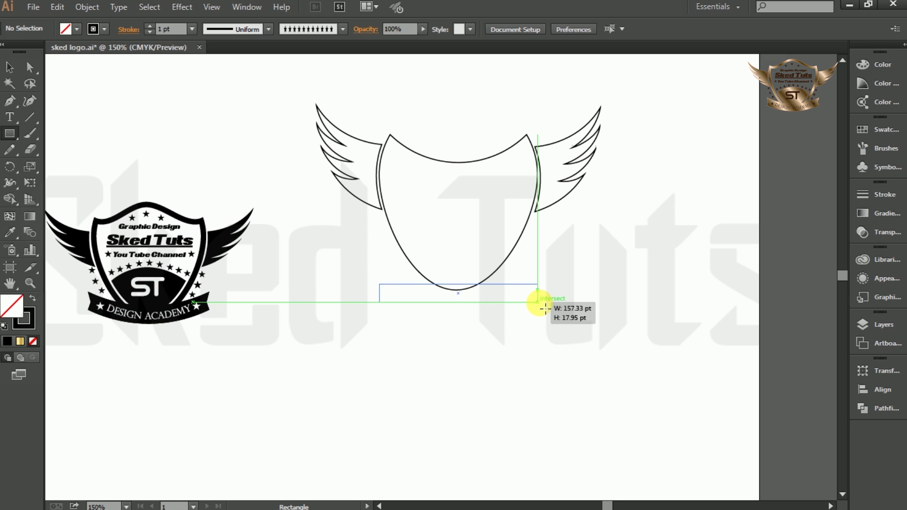
{"action": "left_click_drag", "start_coordinate": [546, 308], "coordinate": [538, 306]}
{"action": "scroll", "coordinate": [534, 318], "scroll_direction": "up", "scroll_amount": 3}
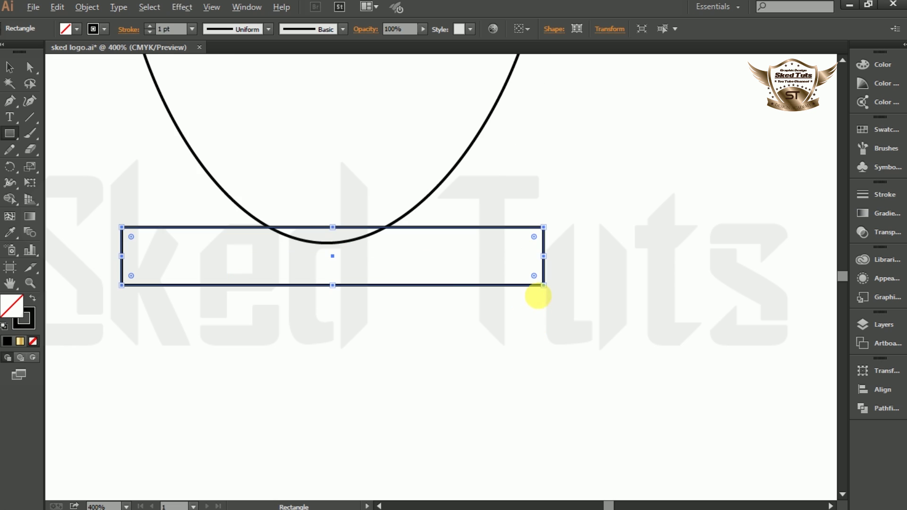
Draw a horizontal line through the rectangle's center, extending slightly past both of its ends
{"action": "left_click", "coordinate": [9, 67]}
{"action": "left_click", "coordinate": [652, 239]}
{"action": "left_click_drag", "start_coordinate": [579, 217], "coordinate": [503, 297]}
{"action": "left_click", "coordinate": [30, 117]}
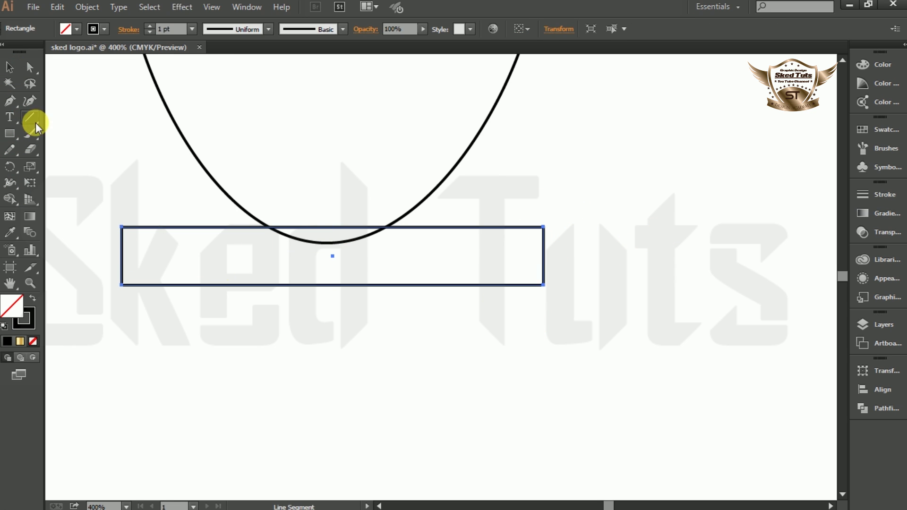
{"action": "left_click_drag", "start_coordinate": [549, 260], "coordinate": [560, 256]}
{"action": "mouse_move", "coordinate": [560, 256]}
{"action": "left_mouse_down"}
{"action": "mouse_move", "coordinate": [318, 261]}
{"action": "mouse_move", "coordinate": [95, 247]}
{"action": "mouse_move", "coordinate": [91, 255]}
{"action": "left_mouse_up"}
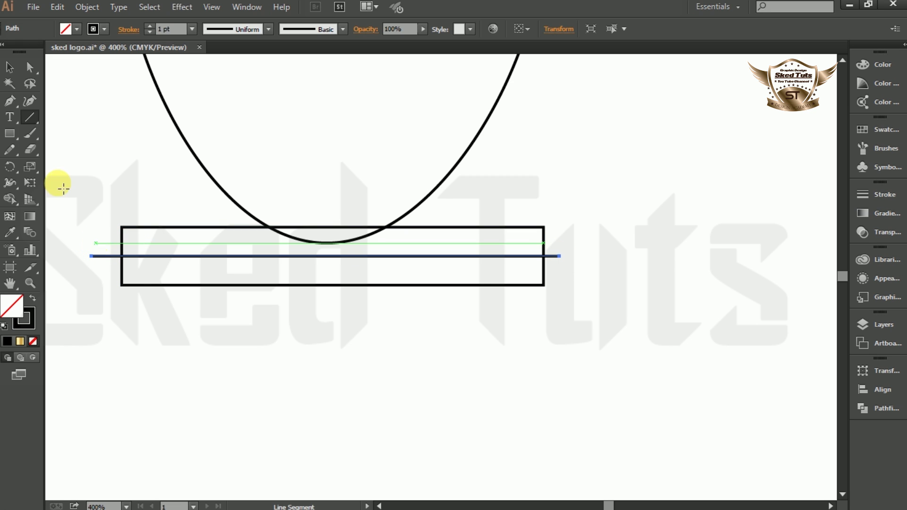
{"action": "left_click", "coordinate": [9, 67]}
{"action": "left_click", "coordinate": [647, 183]}
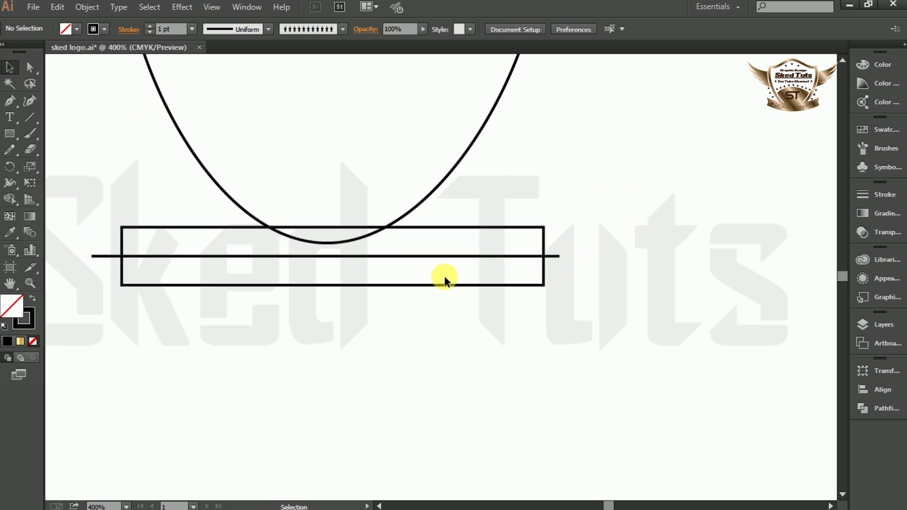
Draw two diagonal lines from the rectangle's right corners so they cross on the horizontal center line
{"action": "key", "text": "ctrl+plus"}
{"action": "left_click", "coordinate": [27, 119]}
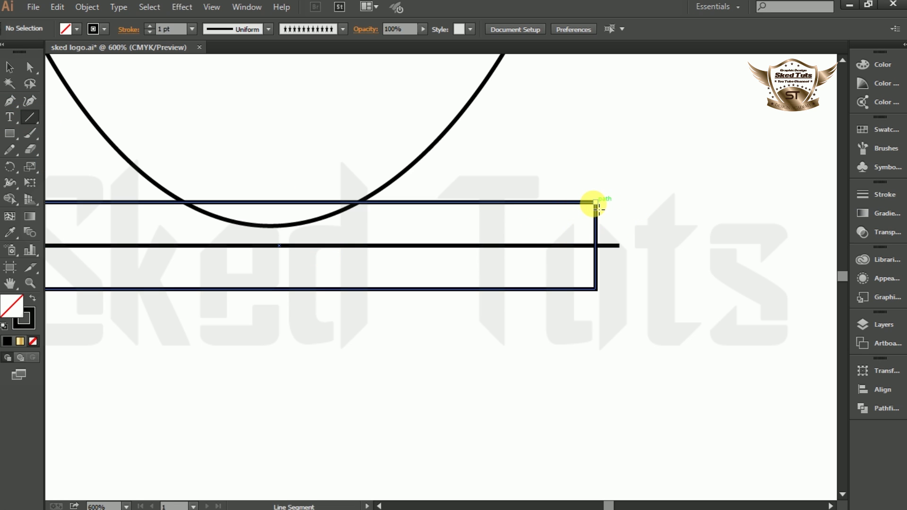
{"action": "left_click_drag", "start_coordinate": [596, 204], "coordinate": [480, 317]}
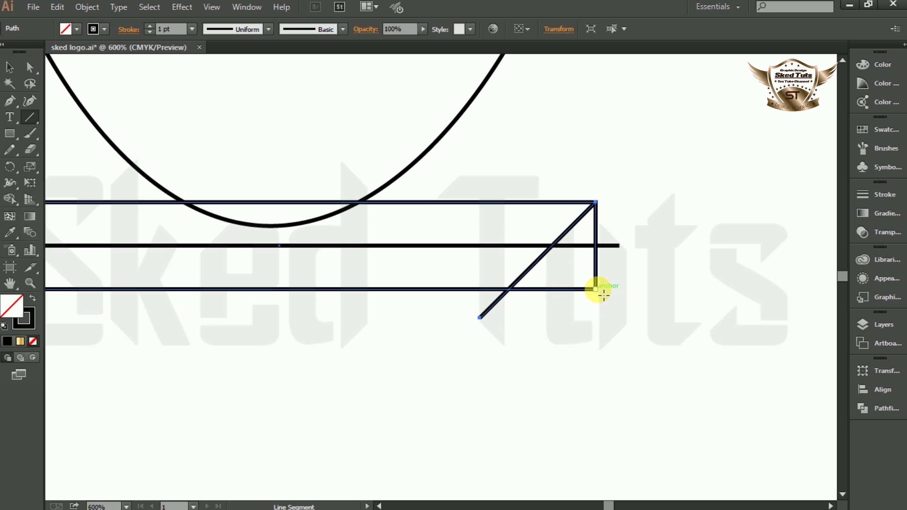
{"action": "mouse_move", "coordinate": [597, 289]}
{"action": "left_mouse_down"}
{"action": "mouse_move", "coordinate": [579, 192]}
{"action": "mouse_move", "coordinate": [512, 166]}
{"action": "left_mouse_up"}
{"action": "key", "text": "ctrl+minus"}
Delete the horizontal center line from the rectangle
{"action": "left_click", "coordinate": [629, 225], "text": "ctrl"}
{"action": "left_click", "coordinate": [612, 251]}
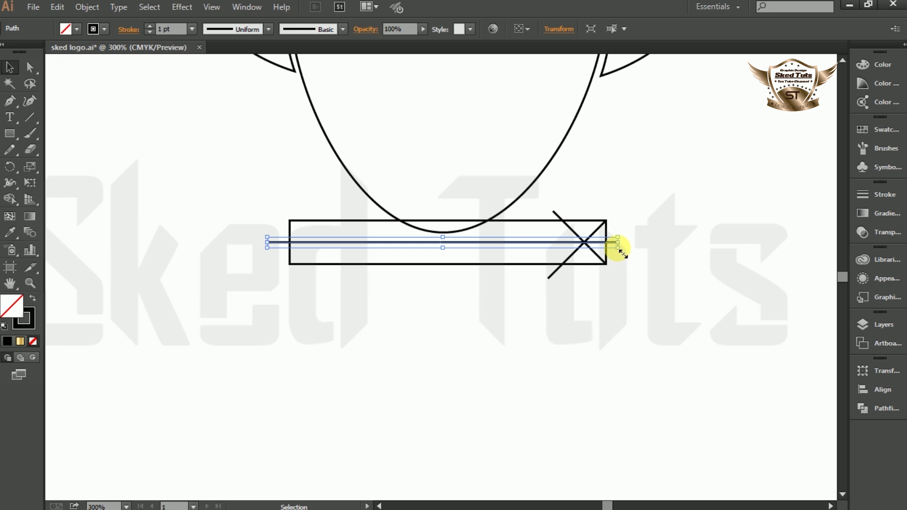
{"action": "key", "text": "Delete"}
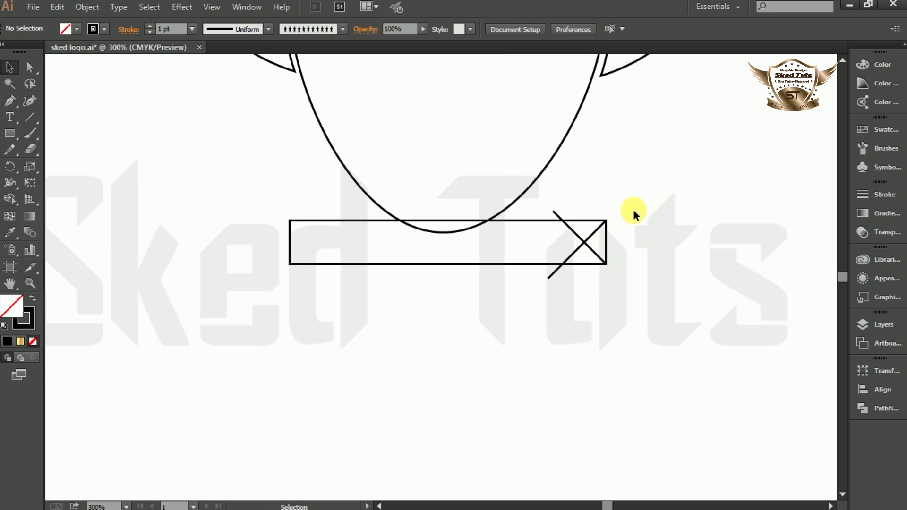
Cut a V-shaped notch into the rectangle's right end with the Shape Builder tool and remove the leftover triangle and line stubs
{"action": "left_click_drag", "start_coordinate": [555, 274], "coordinate": [555, 274]}
{"action": "left_click", "coordinate": [4, 199]}
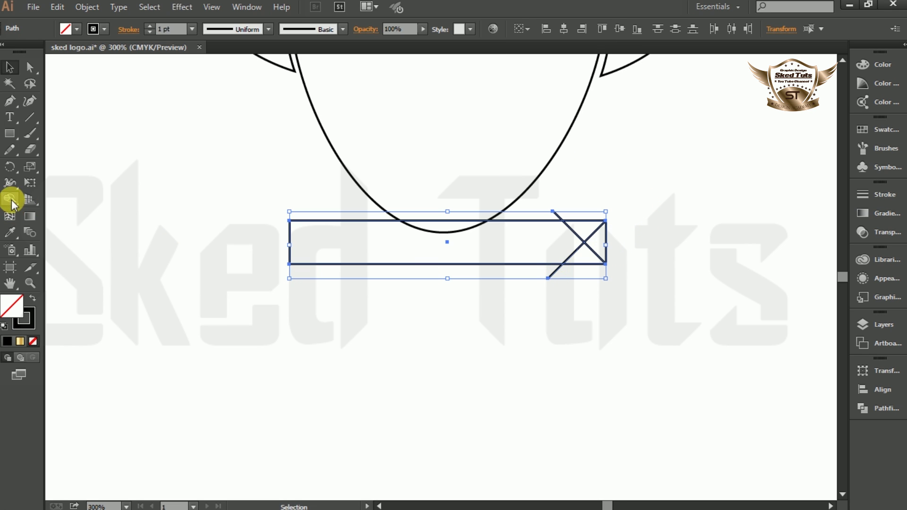
{"action": "mouse_move", "coordinate": [580, 230]}
{"action": "left_mouse_down"}
{"action": "mouse_move", "coordinate": [575, 245]}
{"action": "mouse_move", "coordinate": [583, 250]}
{"action": "left_mouse_up"}
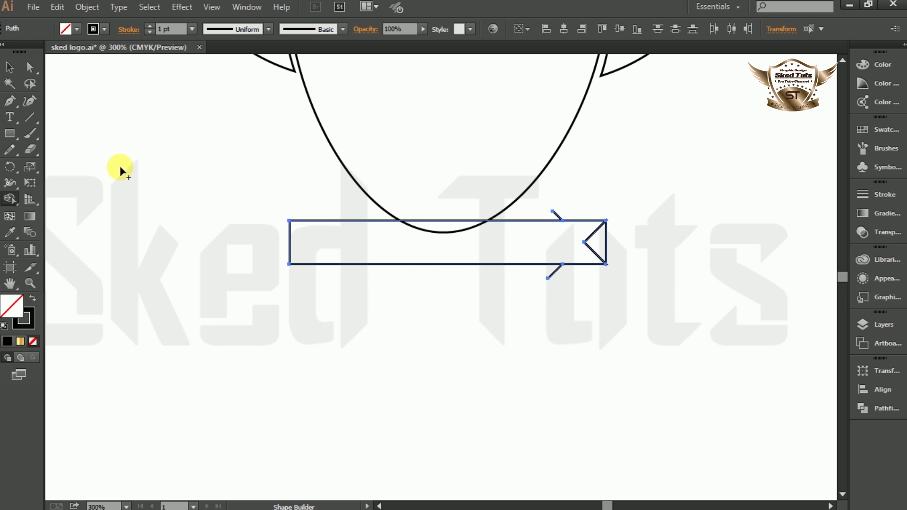
{"action": "left_click", "coordinate": [11, 67]}
{"action": "left_click", "coordinate": [391, 338]}
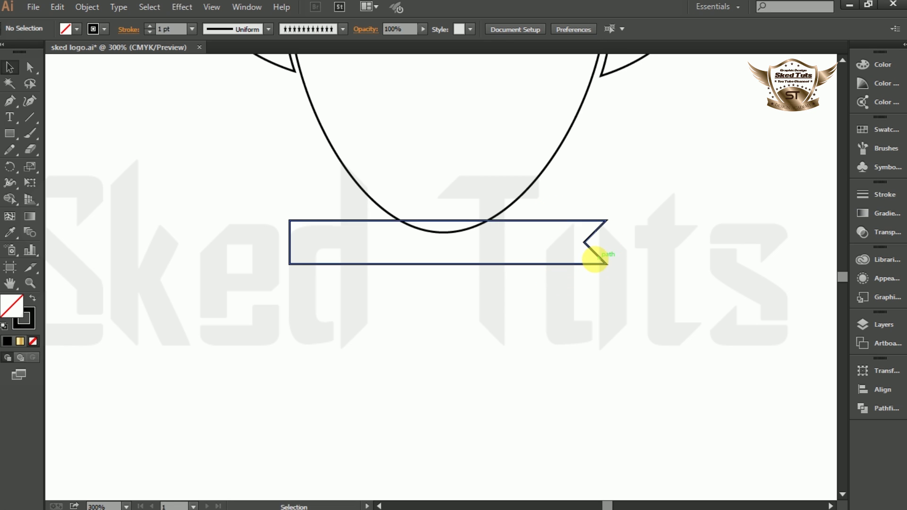
Narrow the notched ribbon from its plain end to half its width, ending at the shield's center
{"action": "left_click", "coordinate": [597, 257]}
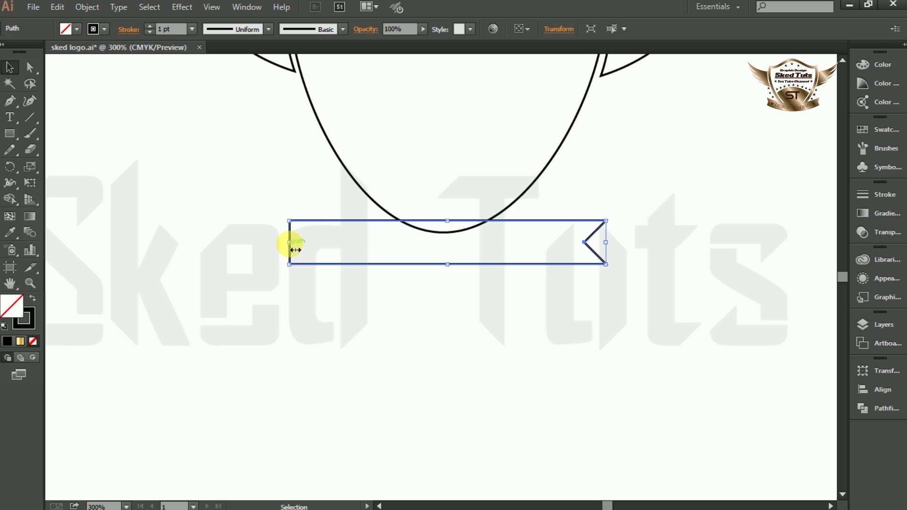
{"action": "left_click_drag", "start_coordinate": [289, 243], "coordinate": [449, 249]}
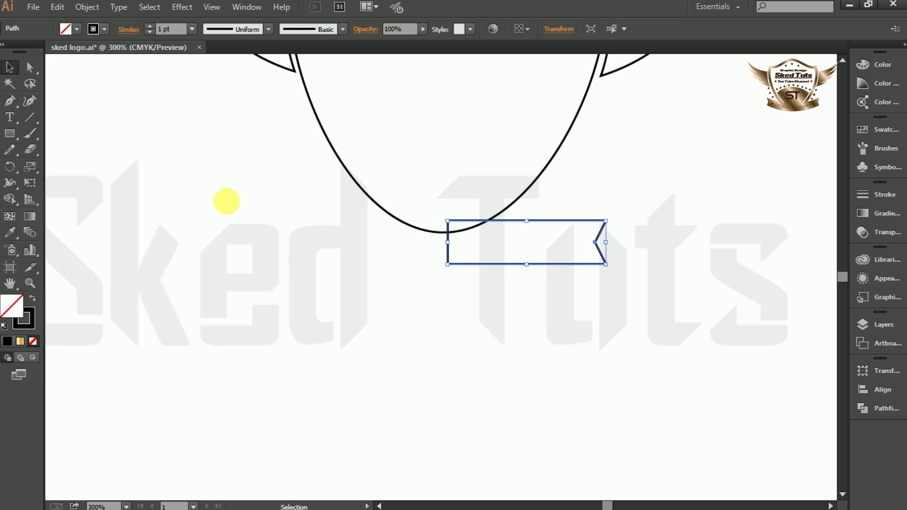
{"action": "left_click", "coordinate": [688, 220]}
Create a copy of the half ribbon reflected across the vertical axis and place it flush against the original's plain end
{"action": "left_click_drag", "start_coordinate": [689, 219], "coordinate": [575, 282]}
{"action": "right_click", "coordinate": [542, 260]}
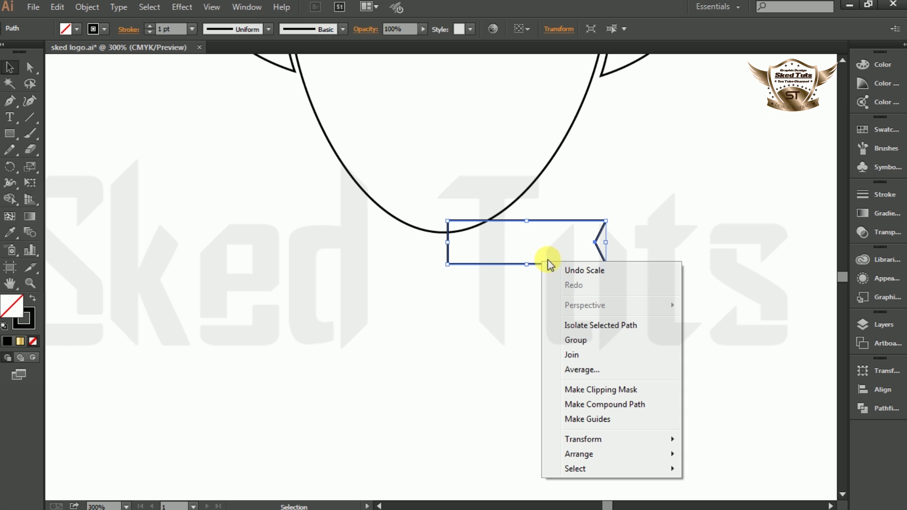
{"action": "left_click", "coordinate": [595, 440]}
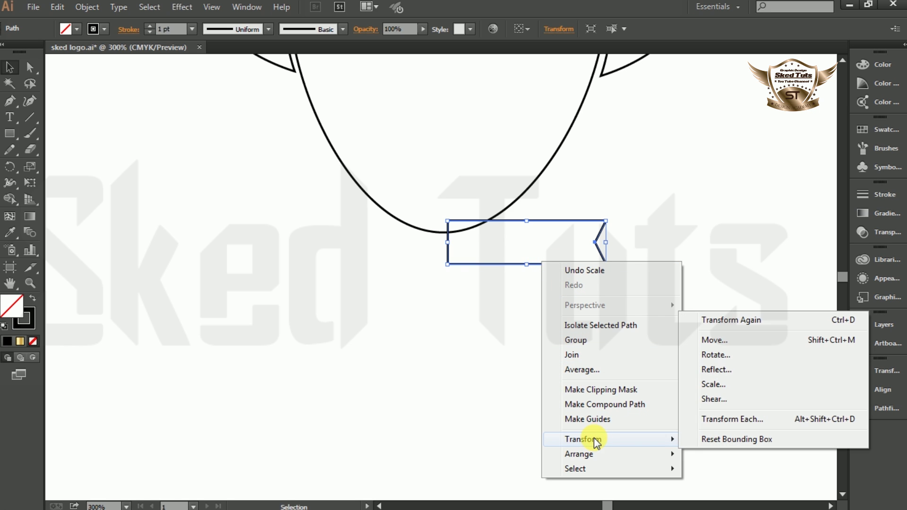
{"action": "left_click", "coordinate": [715, 369]}
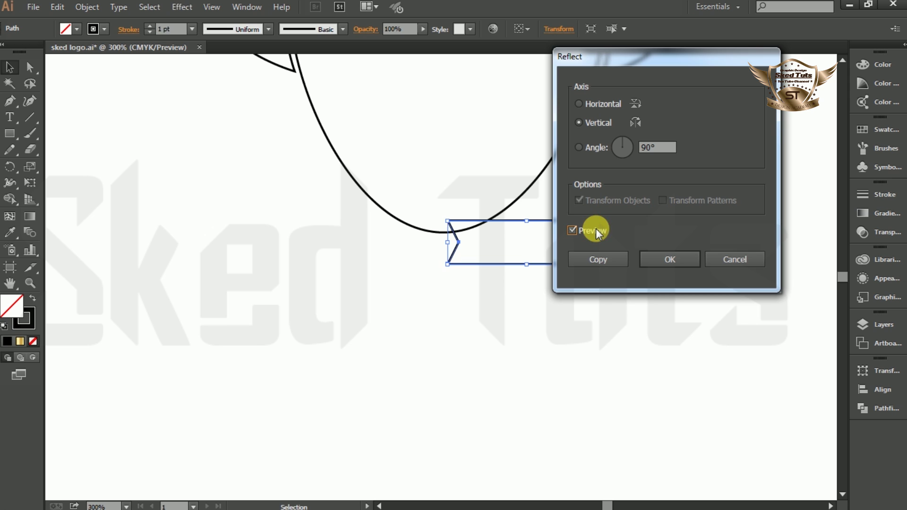
{"action": "left_click", "coordinate": [599, 260]}
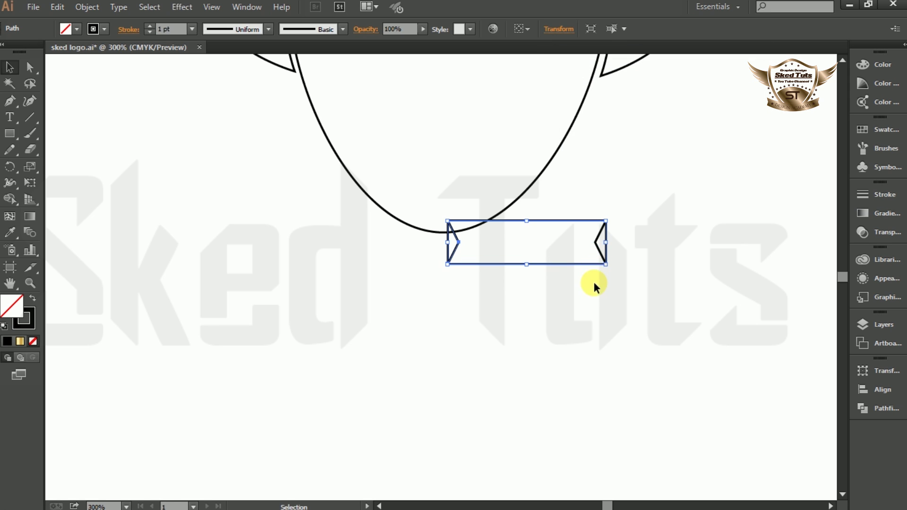
{"action": "left_click", "coordinate": [593, 280]}
{"action": "left_click_drag", "start_coordinate": [607, 253], "coordinate": [445, 225]}
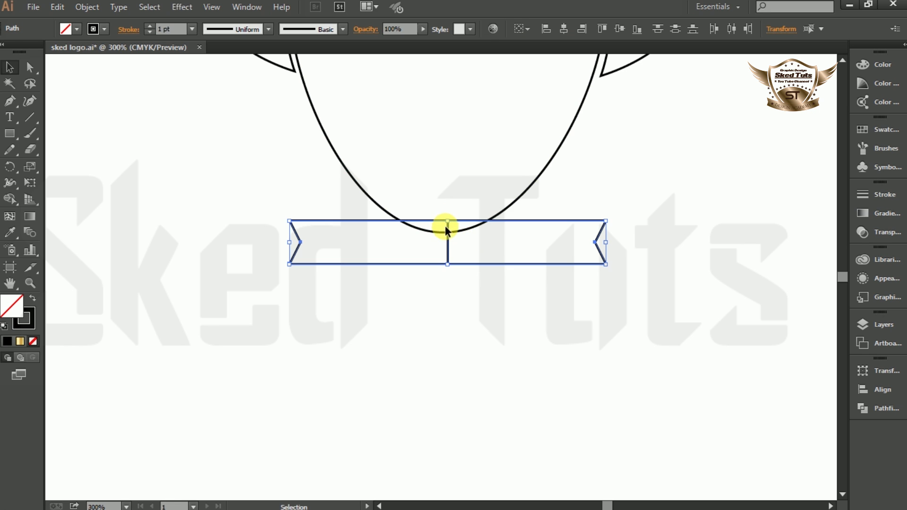
Unite the two ribbon halves into one shape with Pathfinder
{"action": "left_click", "coordinate": [883, 407]}
{"action": "left_click", "coordinate": [705, 391]}
{"action": "left_click", "coordinate": [504, 275]}
{"action": "left_click", "coordinate": [495, 265]}
{"action": "scroll", "coordinate": [495, 264], "scroll_direction": "up", "scroll_amount": 3}
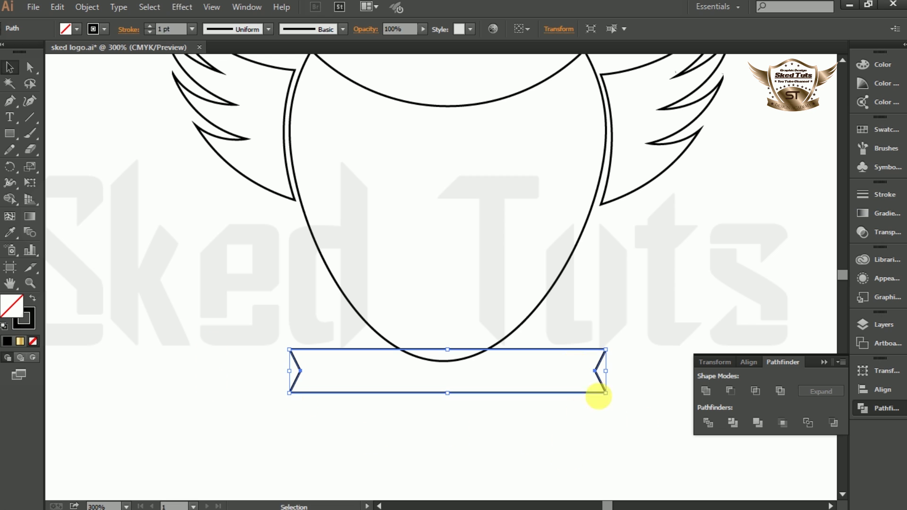
{"action": "left_click", "coordinate": [834, 362]}
{"action": "left_click", "coordinate": [628, 316]}
Apply a horizontal Arc warp with a negative bend to the ribbon so it sags beneath the shield's tip
{"action": "left_click", "coordinate": [567, 393]}
{"action": "left_click", "coordinate": [208, 100], "text": "shift"}
{"action": "left_click", "coordinate": [182, 6]}
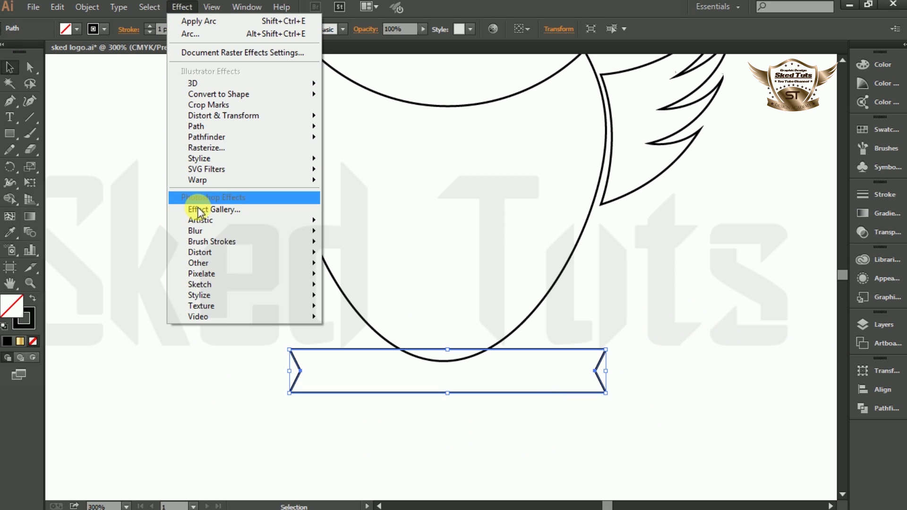
{"action": "mouse_move", "coordinate": [212, 179]}
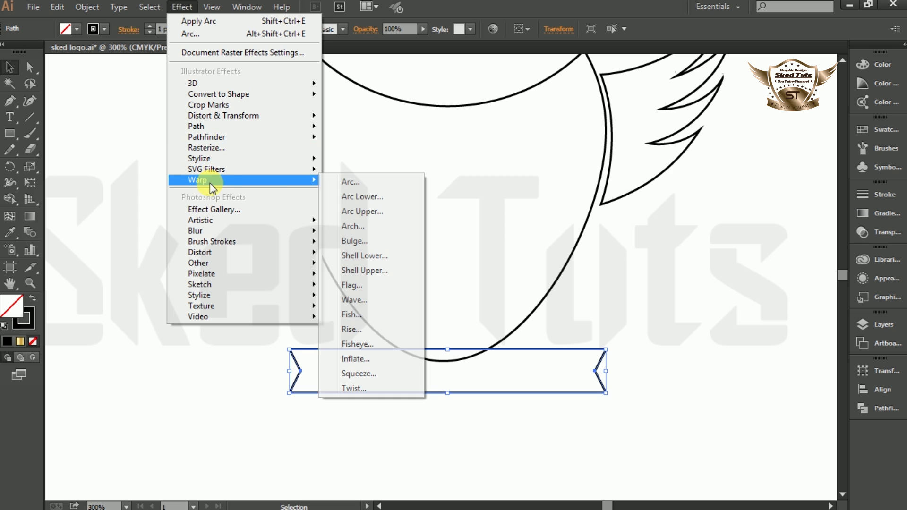
{"action": "left_click", "coordinate": [351, 188]}
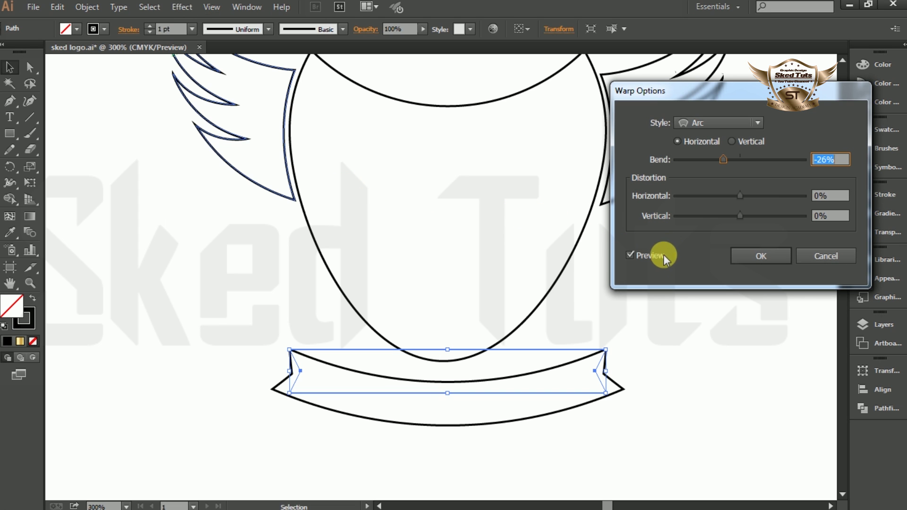
{"action": "scroll", "coordinate": [836, 160], "scroll_direction": "down", "scroll_amount": 4}
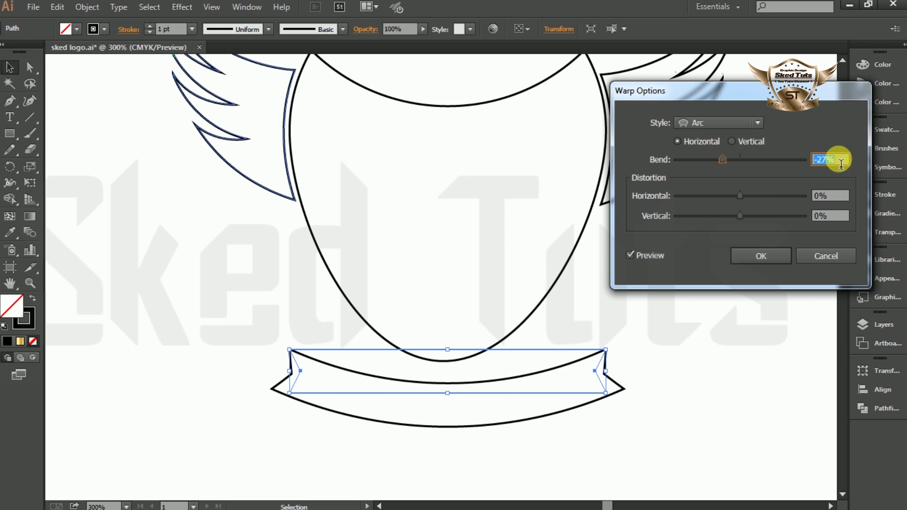
{"action": "left_click", "coordinate": [760, 256]}
Apply the ribbon's Arc warp and expand its appearance into a plain path
{"action": "left_click", "coordinate": [625, 396]}
{"action": "left_click", "coordinate": [532, 414]}
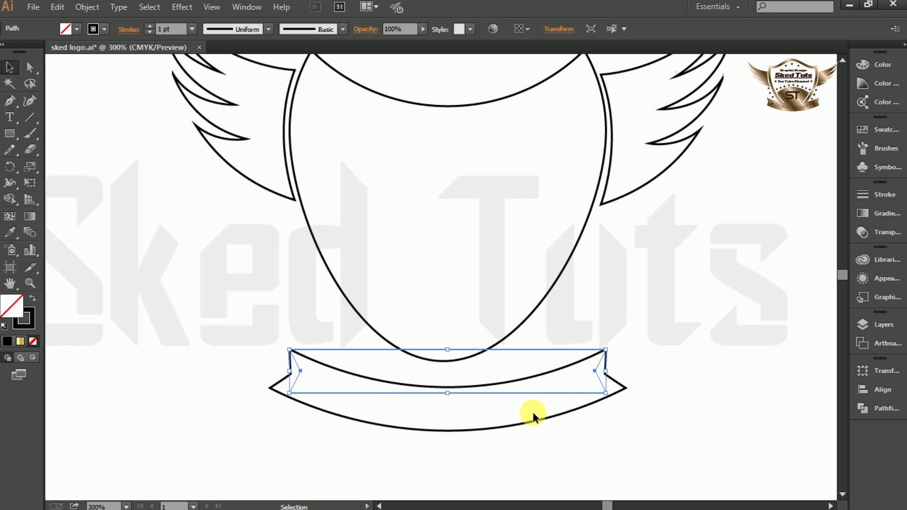
{"action": "left_click", "coordinate": [87, 7]}
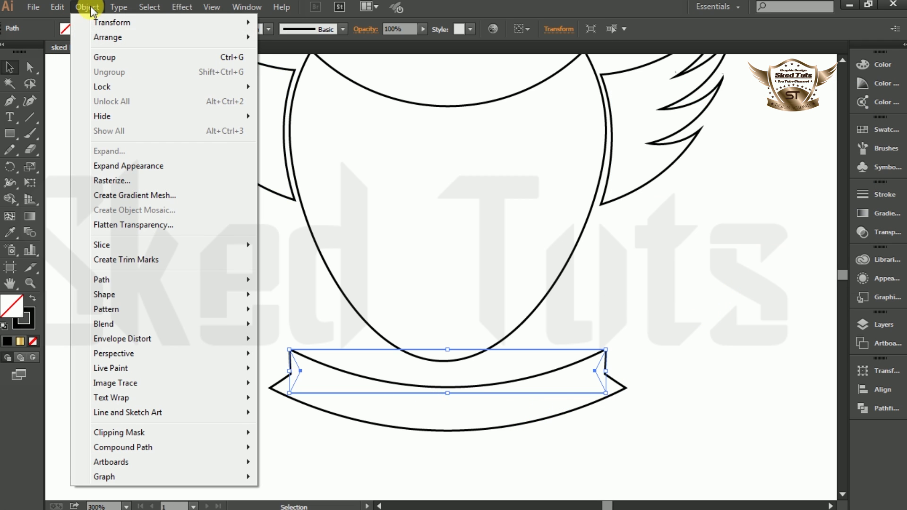
{"action": "left_click", "coordinate": [128, 166]}
Move the ribbon up across the lower shield so its bottom edge meets the shield's tip
{"action": "left_click", "coordinate": [670, 377]}
{"action": "left_click_drag", "start_coordinate": [656, 354], "coordinate": [549, 303]}
{"action": "left_click", "coordinate": [667, 302]}
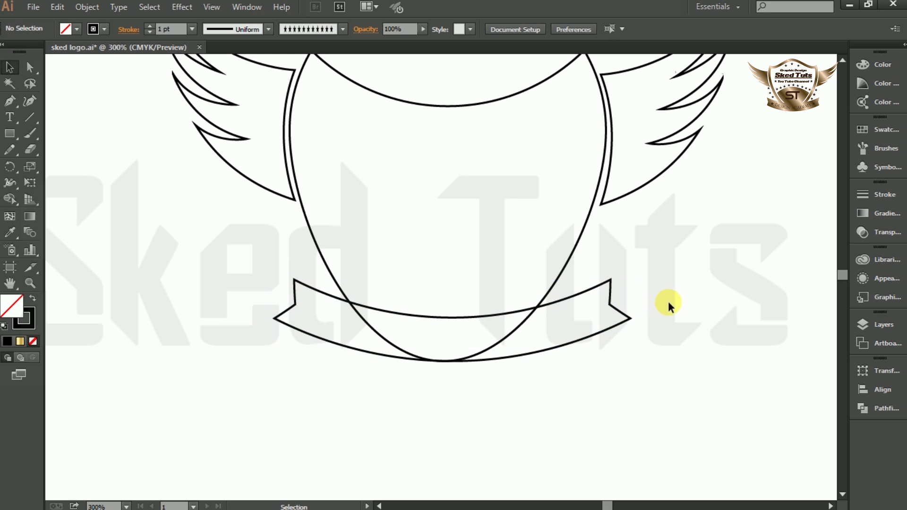
Raise the shield's top center anchor point straight up so the upper edge forms a rounded peak above the corners
{"action": "scroll", "coordinate": [592, 298], "scroll_direction": "up", "scroll_amount": 1}
{"action": "left_click_drag", "start_coordinate": [446, 165], "coordinate": [443, 169]}
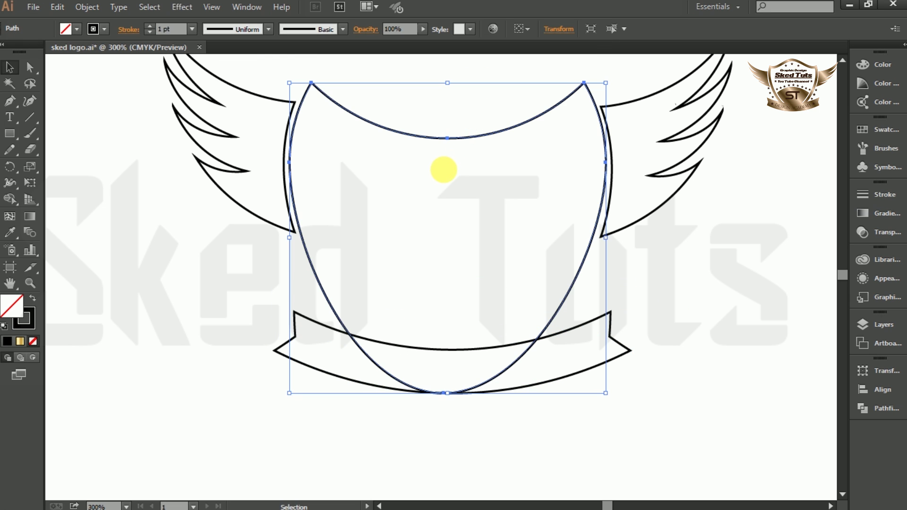
{"action": "scroll", "coordinate": [443, 169], "scroll_direction": "up", "scroll_amount": 2}
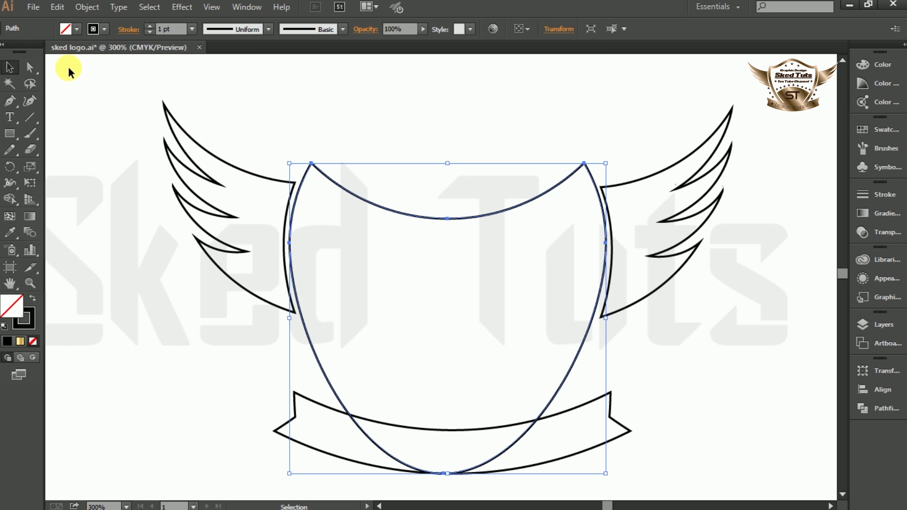
{"action": "left_click", "coordinate": [29, 67]}
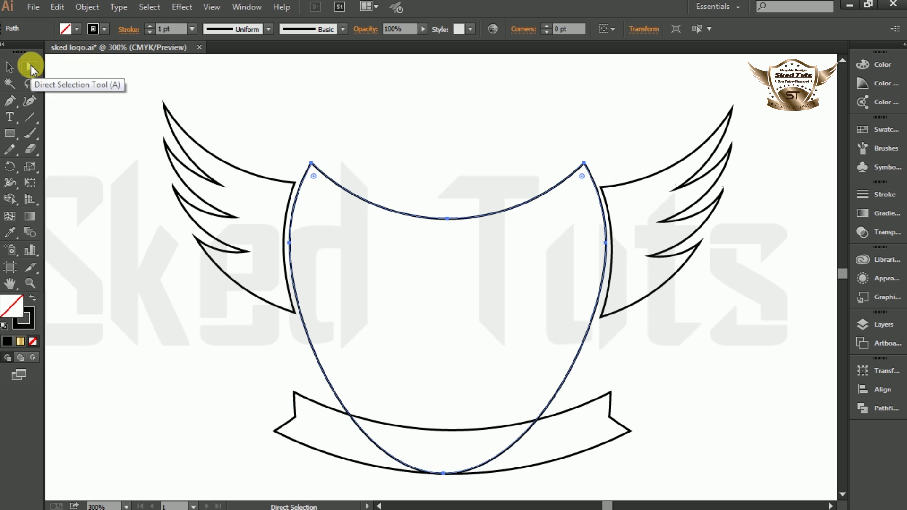
{"action": "left_click", "coordinate": [446, 219]}
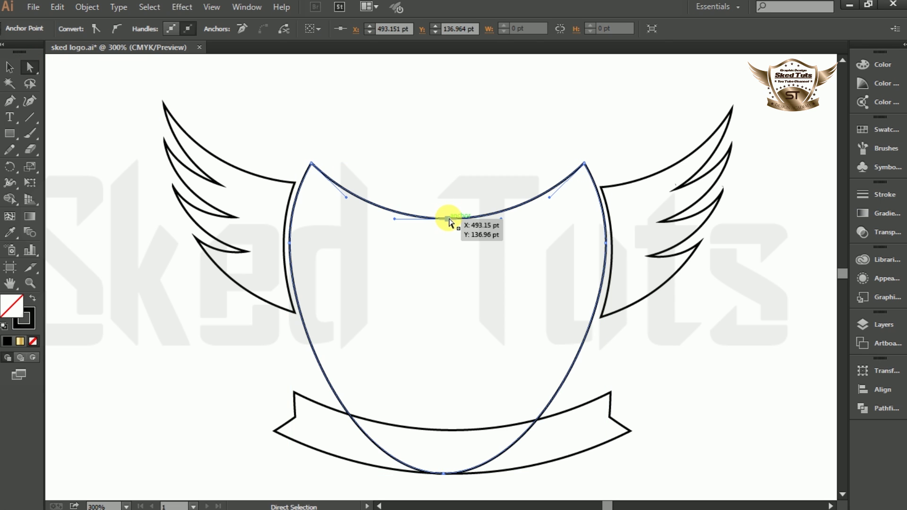
{"action": "left_click_drag", "start_coordinate": [449, 219], "coordinate": [448, 126]}
{"action": "key", "text": "v"}
{"action": "left_click", "coordinate": [441, 121]}
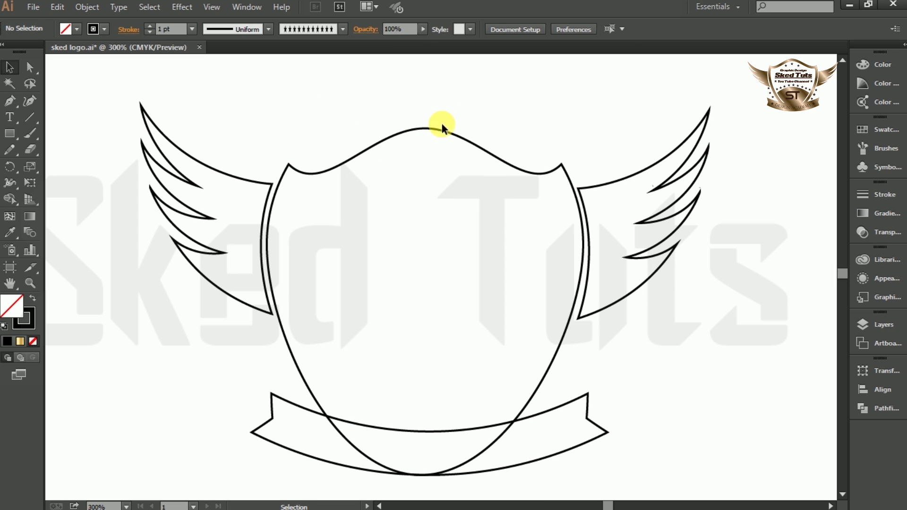
Create an inner copy of the shield outline with Offset Path at -6 pt, using Miter joins
{"action": "left_click_drag", "start_coordinate": [463, 97], "coordinate": [428, 155]}
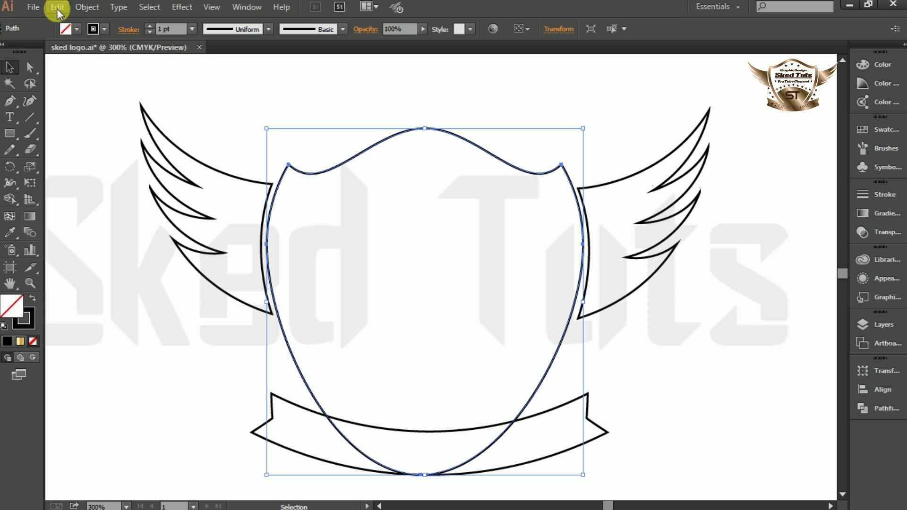
{"action": "left_click", "coordinate": [87, 7]}
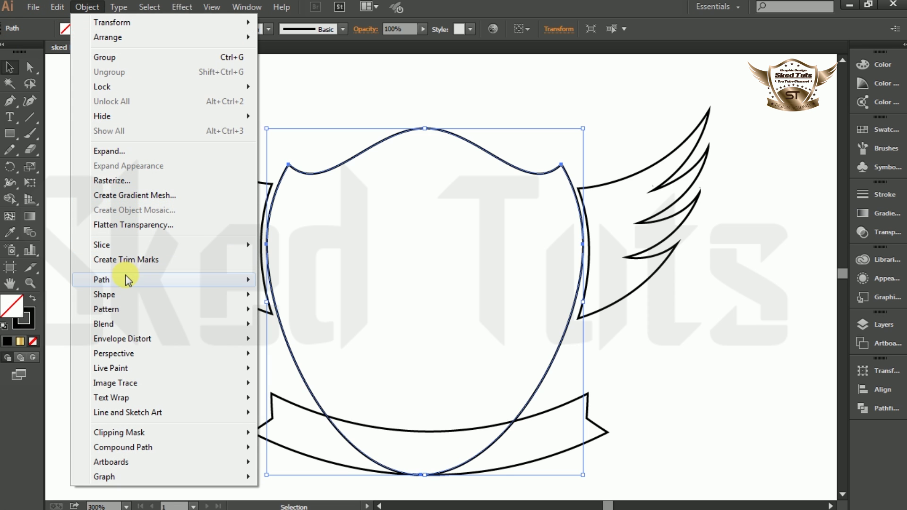
{"action": "mouse_move", "coordinate": [126, 278]}
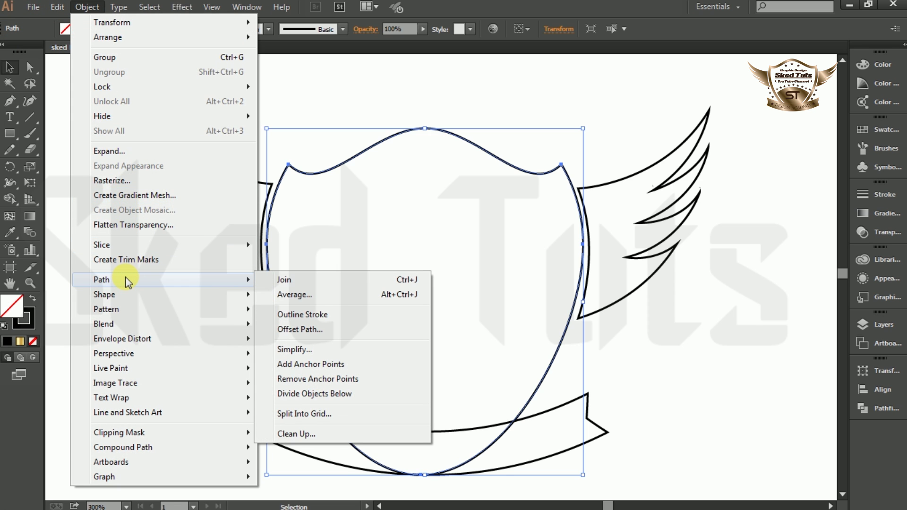
{"action": "left_click", "coordinate": [300, 330]}
{"action": "left_click", "coordinate": [577, 250]}
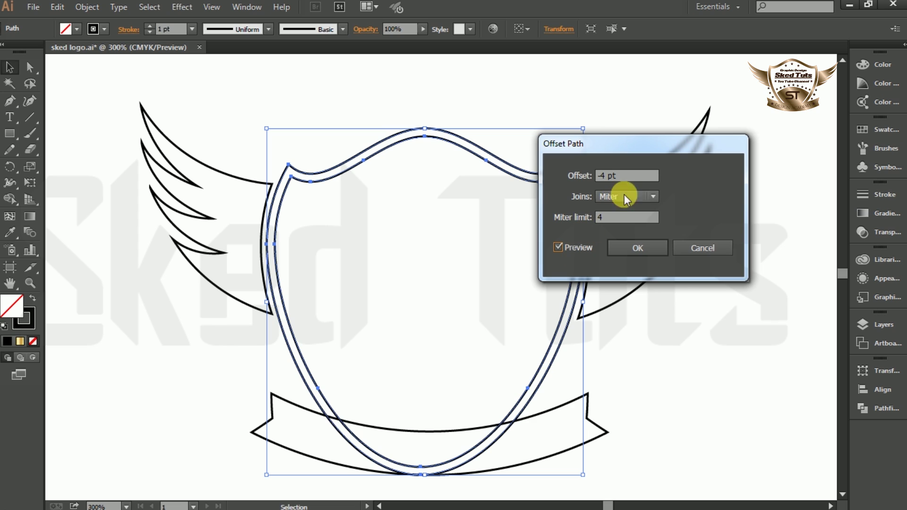
{"action": "left_click_drag", "start_coordinate": [634, 180], "coordinate": [598, 183]}
{"action": "key", "text": "Down"}
{"action": "key", "text": "Down"}
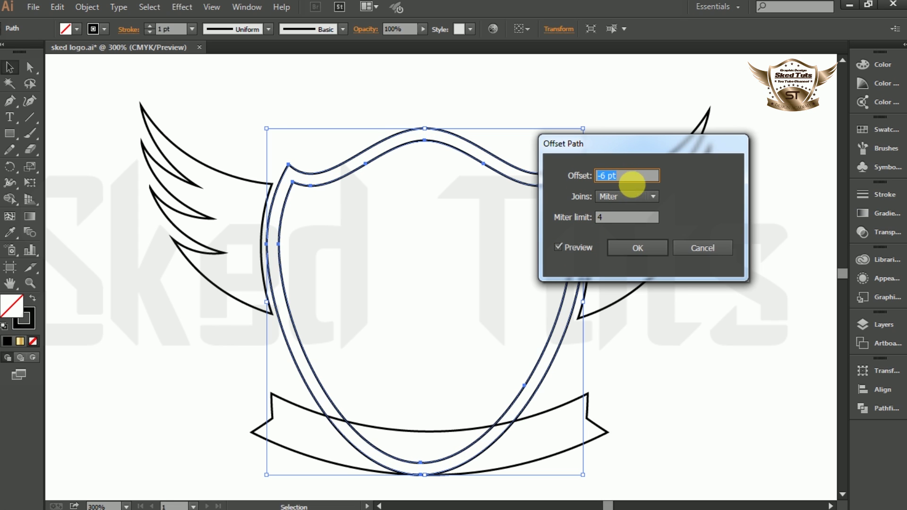
{"action": "left_click", "coordinate": [637, 248]}
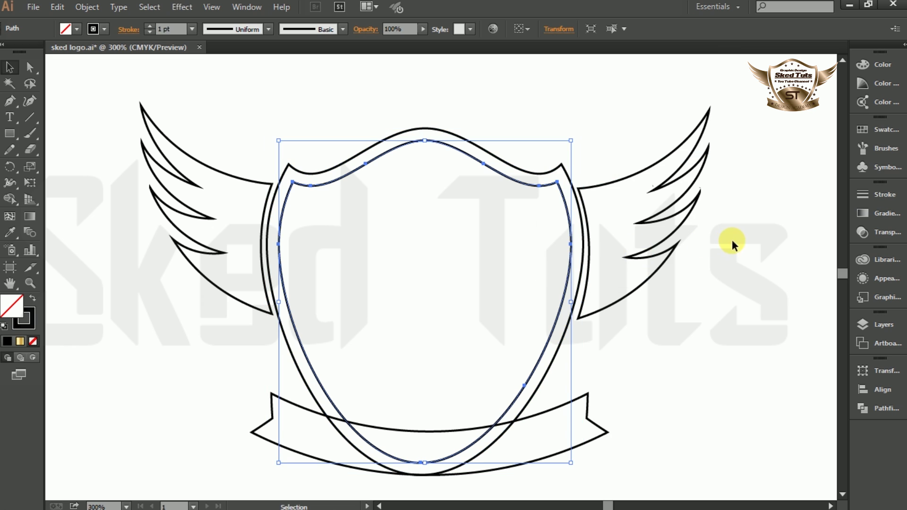
Offset the inner shield outline by -4 pt with Miter joins to add a third, innermost outline
{"action": "left_click", "coordinate": [590, 240]}
{"action": "left_click", "coordinate": [522, 184]}
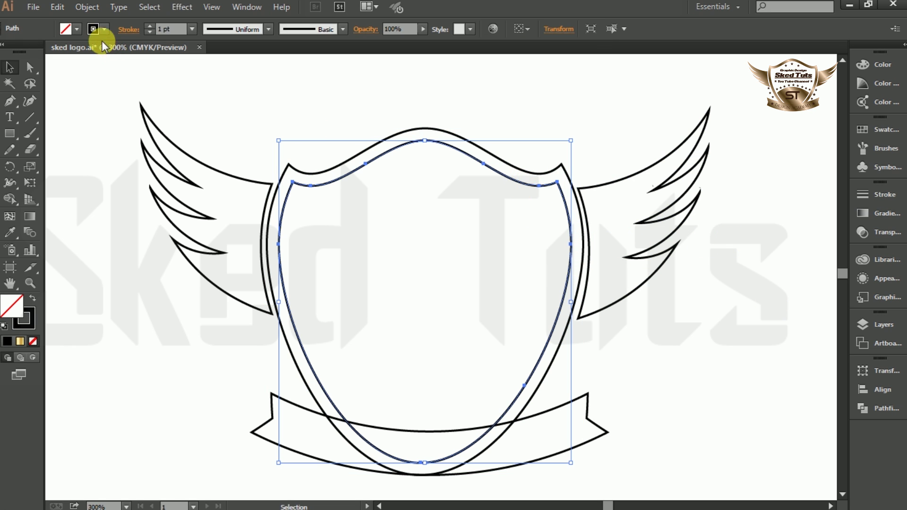
{"action": "left_click", "coordinate": [87, 7]}
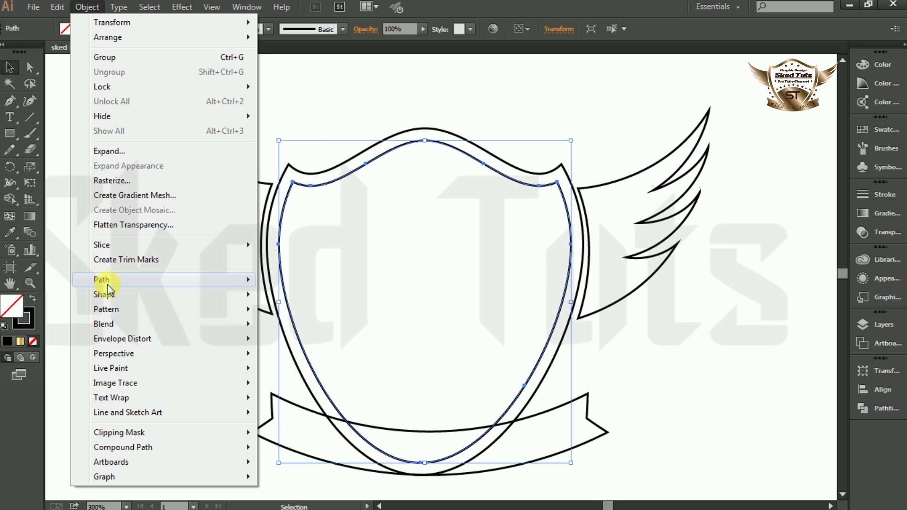
{"action": "mouse_move", "coordinate": [217, 281]}
{"action": "left_click", "coordinate": [302, 329]}
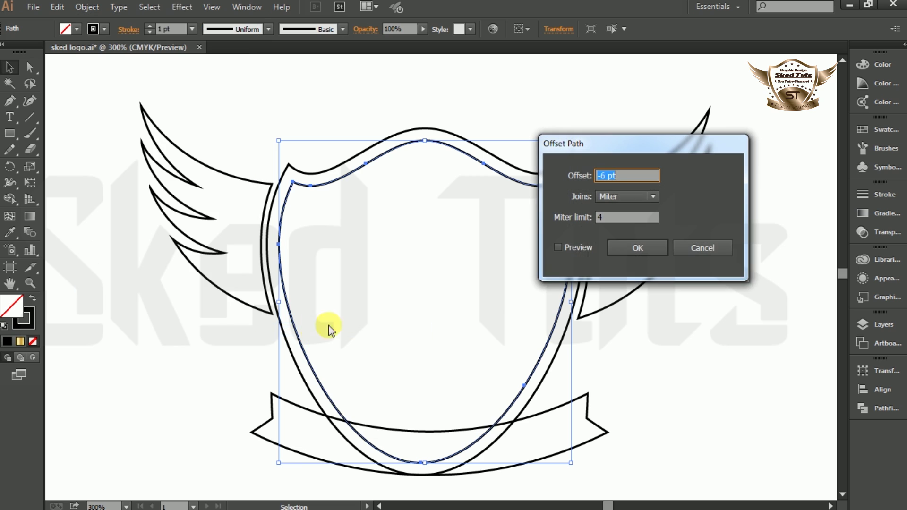
{"action": "left_click", "coordinate": [587, 248]}
{"action": "left_click", "coordinate": [607, 177]}
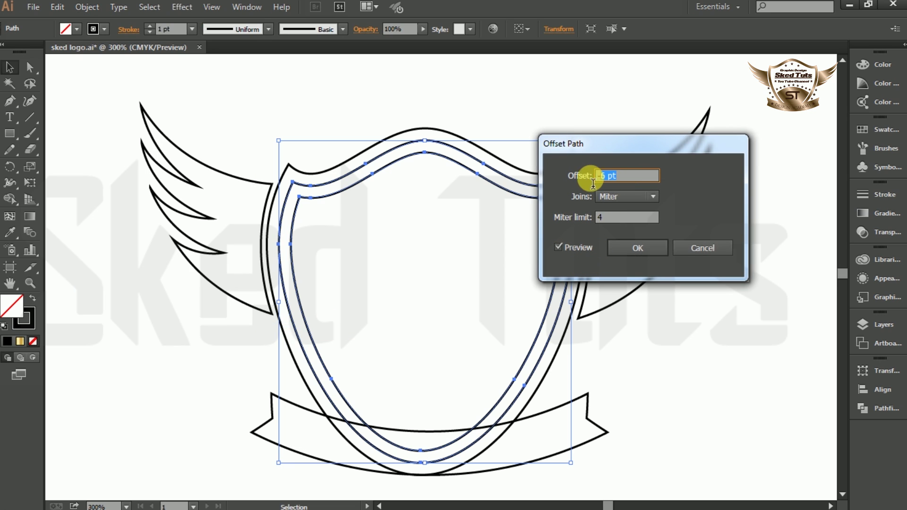
{"action": "key", "text": "Up"}
{"action": "key", "text": "Up"}
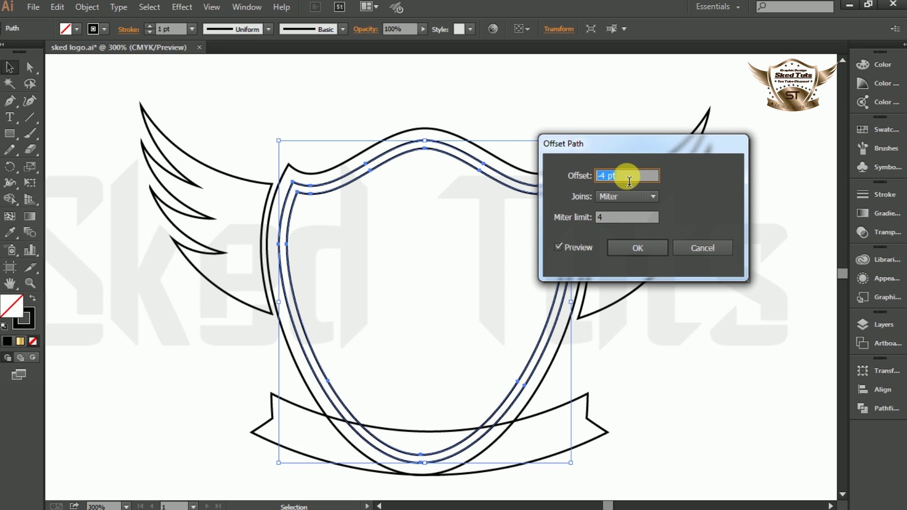
{"action": "left_click", "coordinate": [645, 254]}
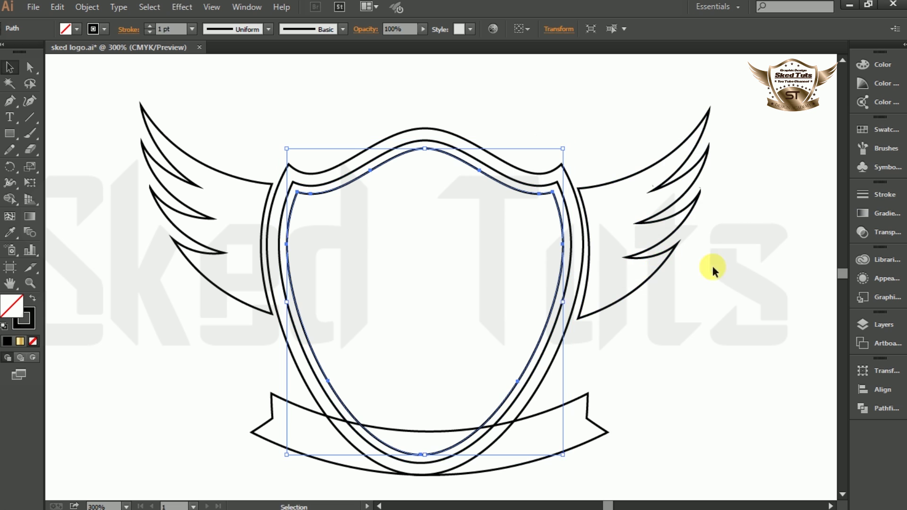
{"action": "left_click", "coordinate": [714, 274]}
Draw an upward-bowing arc with the Pen tool across the lower part of the innermost shield outline, from side to side
{"action": "scroll", "coordinate": [441, 191], "scroll_direction": "down", "scroll_amount": 3}
{"action": "scroll", "coordinate": [441, 191], "scroll_direction": "down", "scroll_amount": 1}
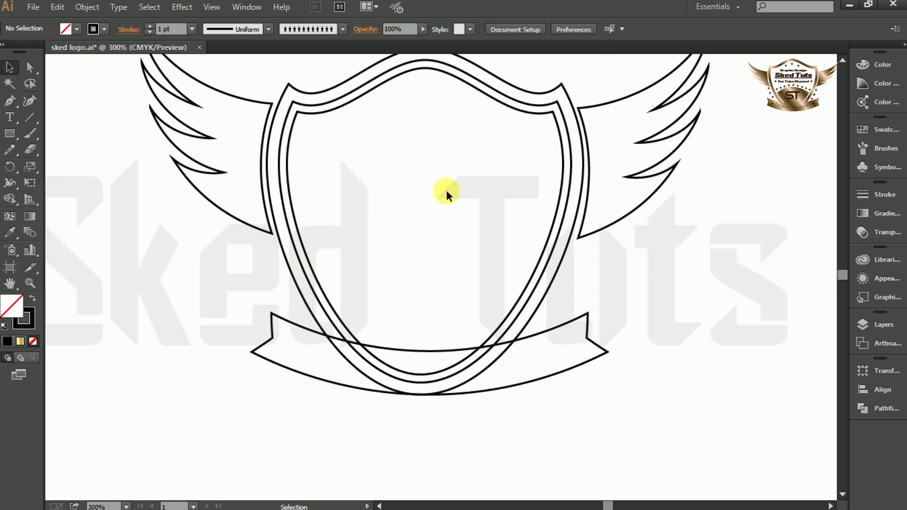
{"action": "left_click", "coordinate": [9, 100]}
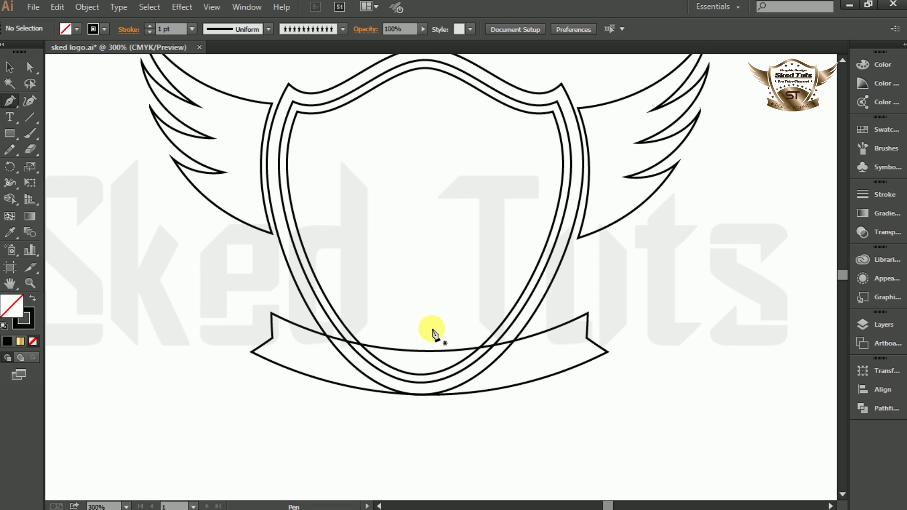
{"action": "left_click", "coordinate": [309, 266]}
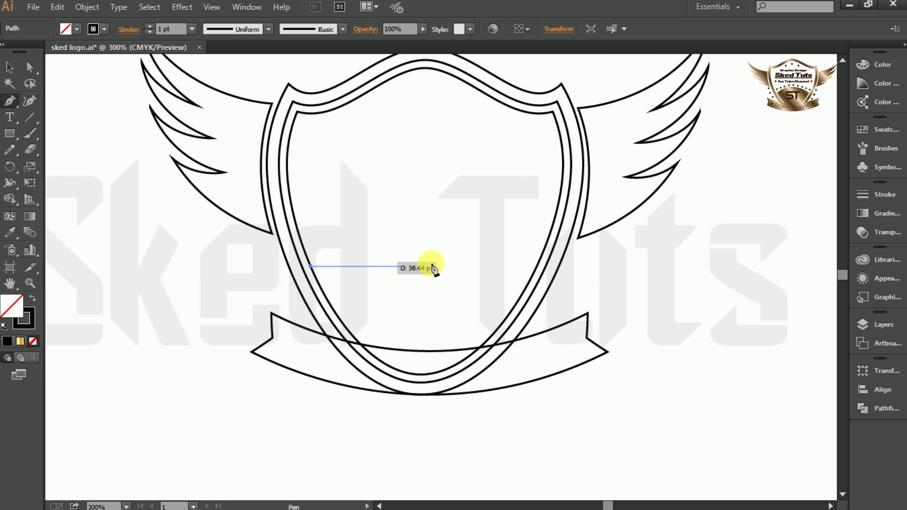
{"action": "left_click_drag", "start_coordinate": [537, 267], "coordinate": [655, 340]}
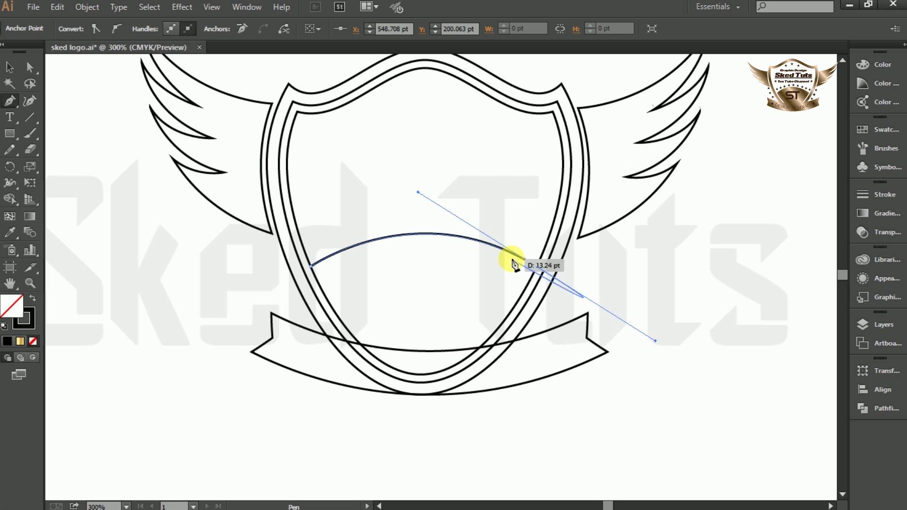
{"action": "left_click", "coordinate": [537, 266]}
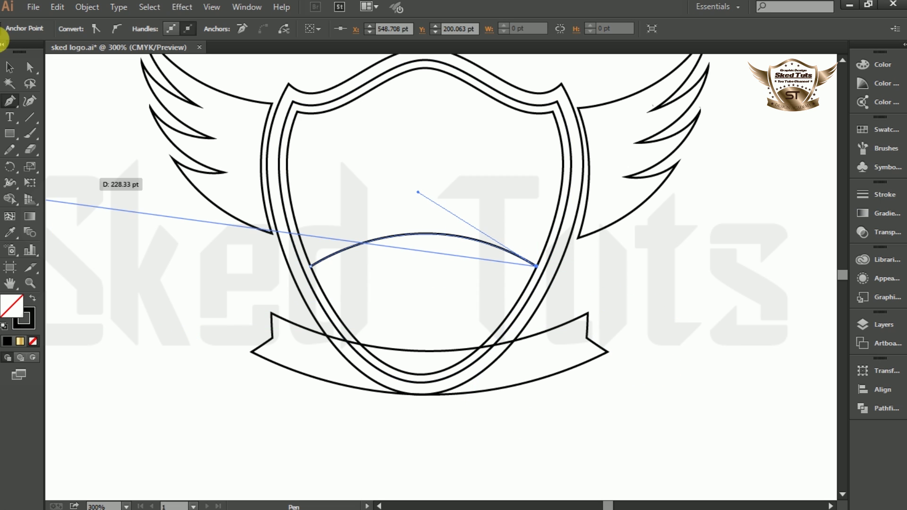
{"action": "left_click", "coordinate": [10, 68]}
{"action": "scroll", "coordinate": [500, 235], "scroll_direction": "up", "scroll_amount": 2}
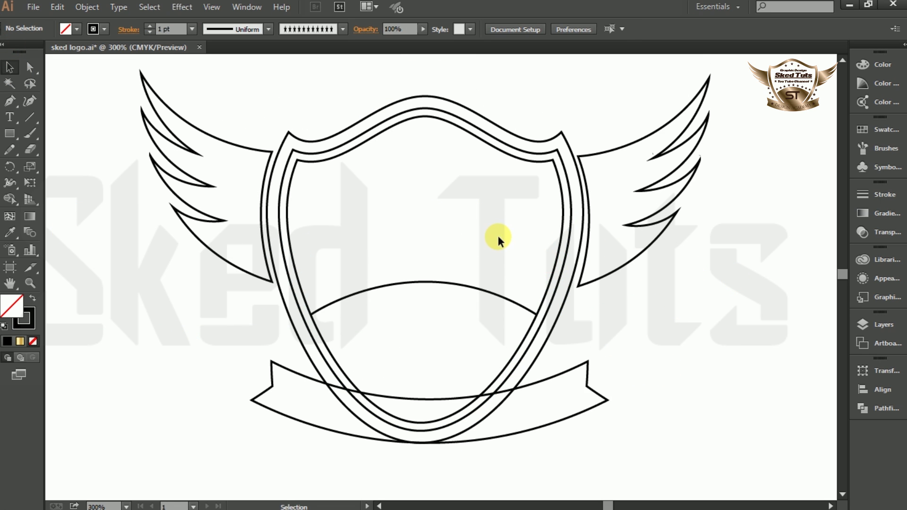
Divide the three shield outlines and the arc into separate pieces with Pathfinder
{"action": "left_click", "coordinate": [560, 180]}
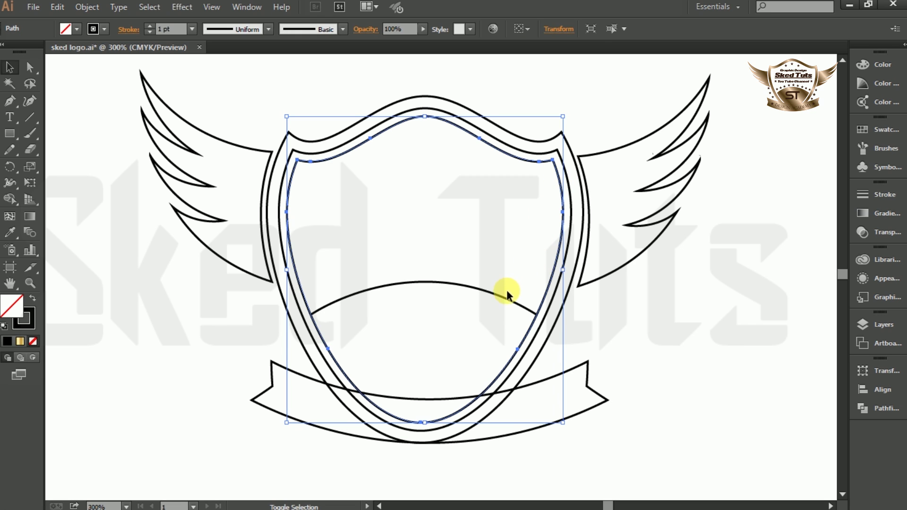
{"action": "left_click", "coordinate": [505, 302], "text": "shift"}
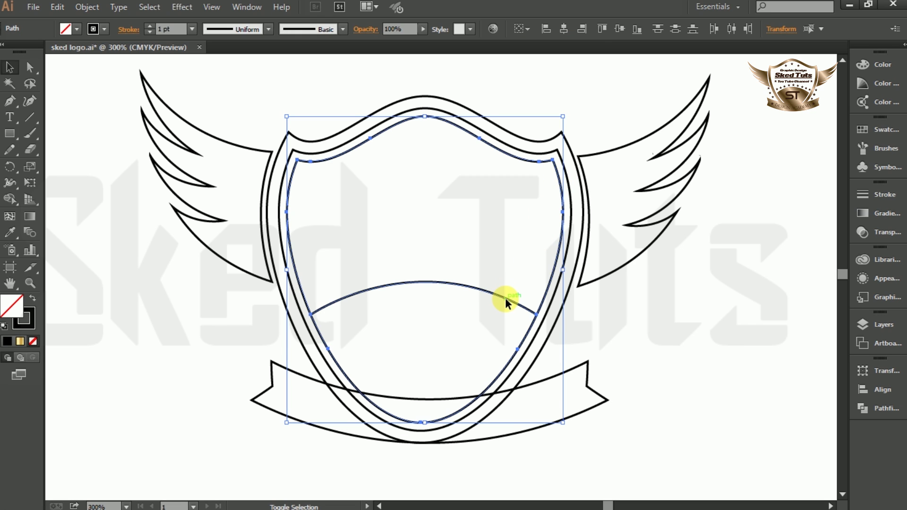
{"action": "left_click", "coordinate": [556, 298], "text": "shift"}
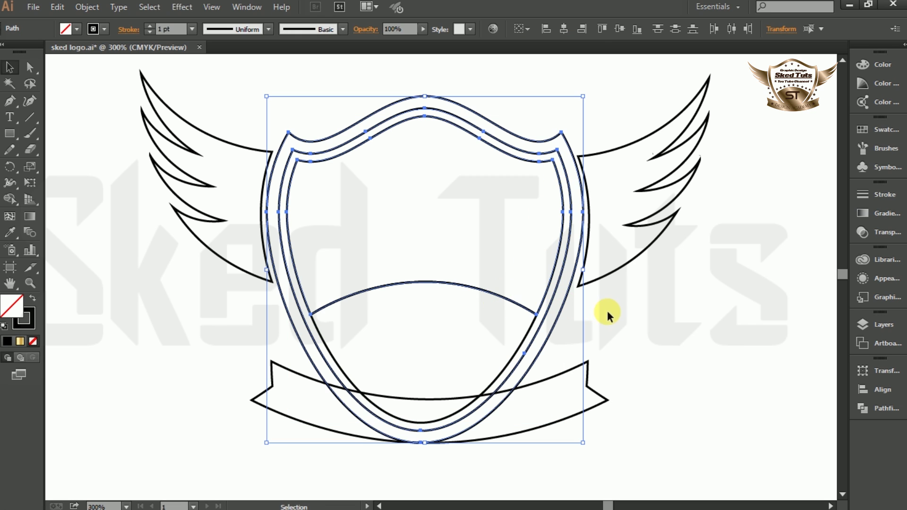
{"action": "left_click", "coordinate": [875, 409]}
{"action": "left_click", "coordinate": [708, 422]}
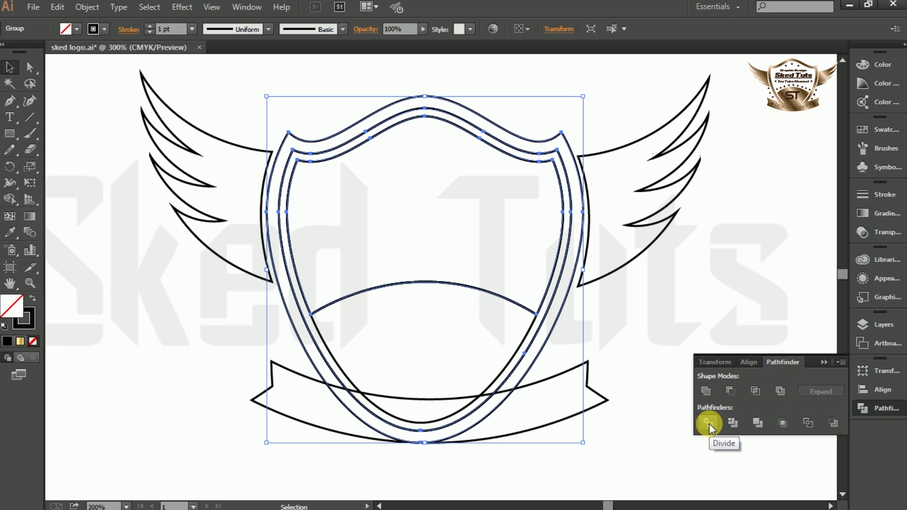
Ungroup the divided shield and delete the innermost border piece, keeping the section below the arc
{"action": "right_click", "coordinate": [511, 157]}
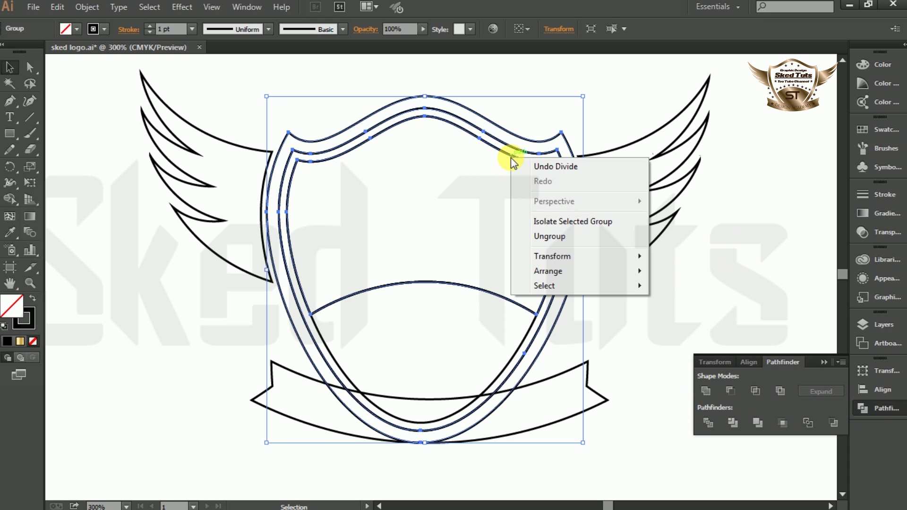
{"action": "left_click", "coordinate": [550, 233]}
{"action": "left_click", "coordinate": [638, 229]}
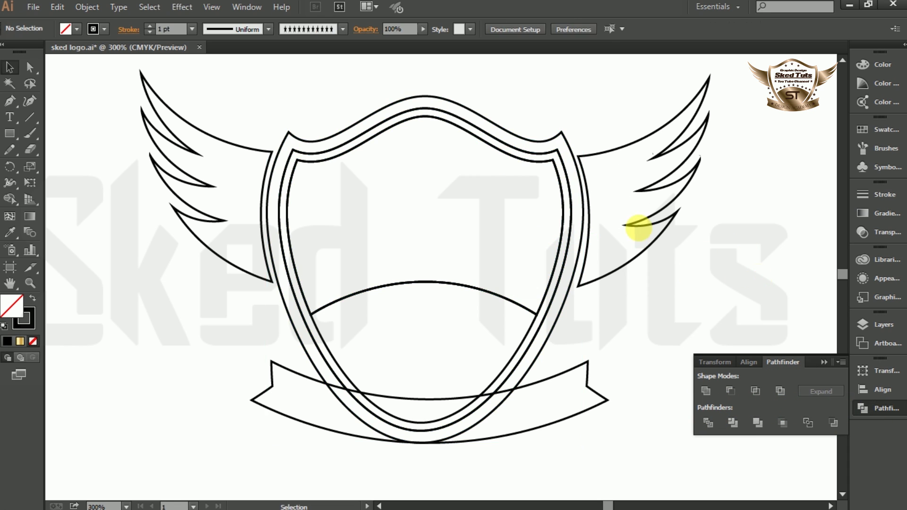
{"action": "left_click", "coordinate": [488, 145]}
{"action": "left_click", "coordinate": [488, 145]}
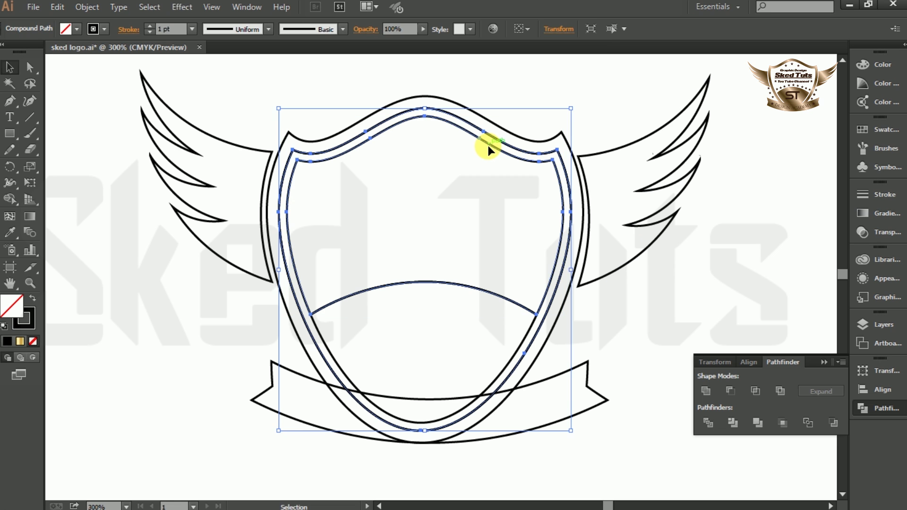
{"action": "key", "text": "Delete"}
Select the whole badge, including wings, shield and ribbon, and set its stroke to None
{"action": "left_click_drag", "start_coordinate": [451, 270], "coordinate": [191, 415]}
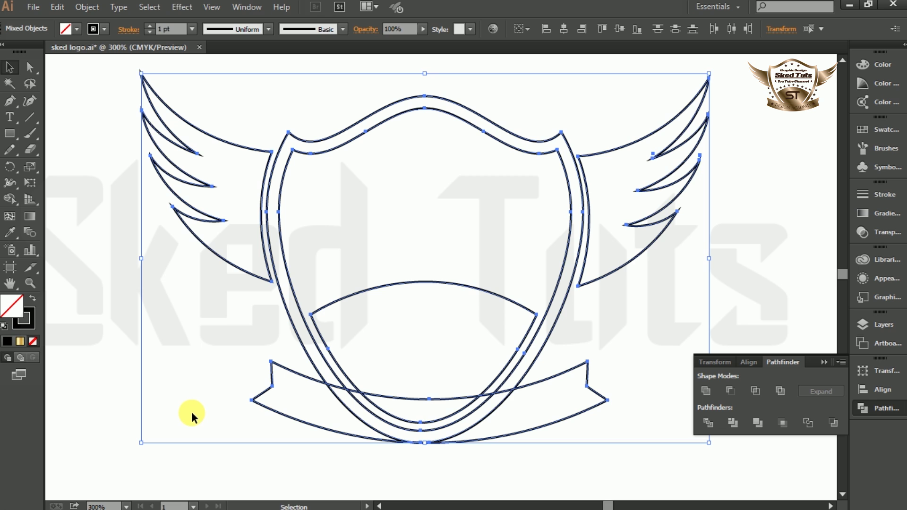
{"action": "left_click", "coordinate": [104, 29]}
{"action": "left_click", "coordinate": [5, 51]}
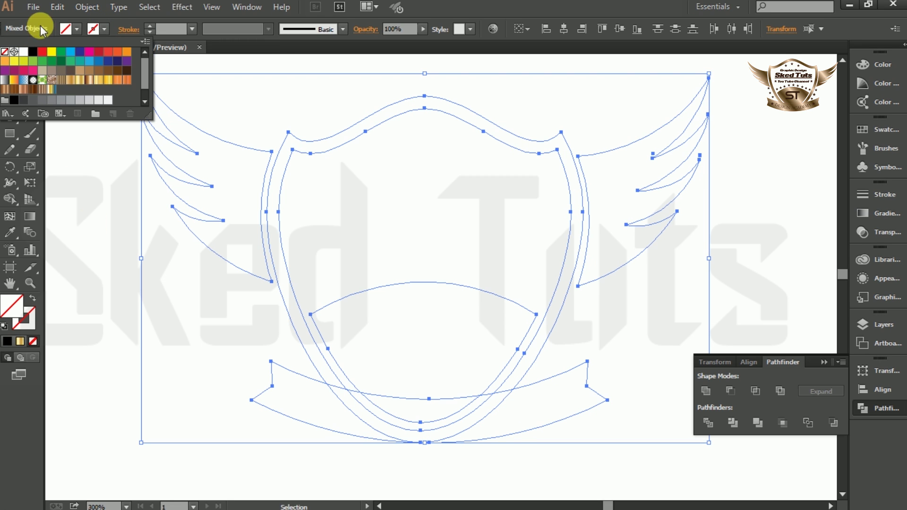
Fill the whole badge, including wings, shield and ribbon, with solid black
{"action": "left_click", "coordinate": [76, 30]}
{"action": "left_click", "coordinate": [77, 30]}
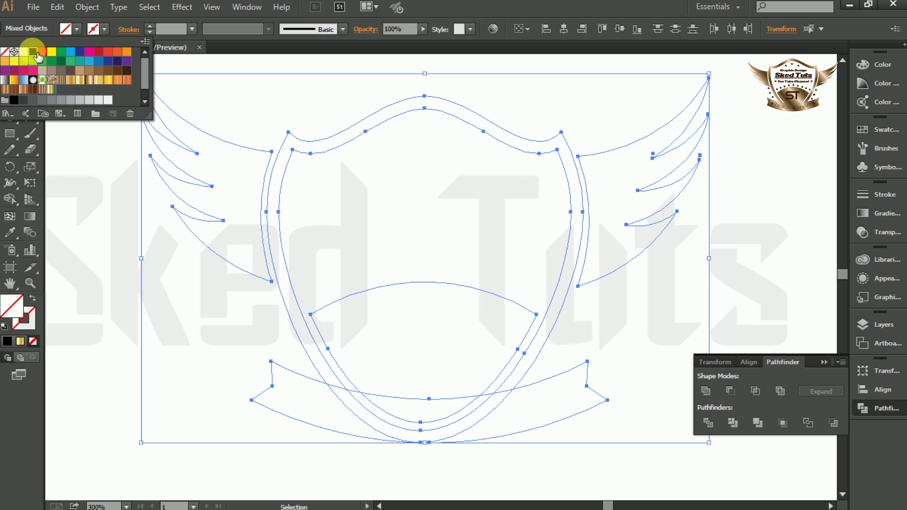
{"action": "left_click", "coordinate": [33, 51]}
{"action": "left_click", "coordinate": [743, 264]}
Draw three small black stars with the Star tool in a slanted row beside the shield's lower left edge, above the ribbon
{"action": "key", "text": "ctrl+plus"}
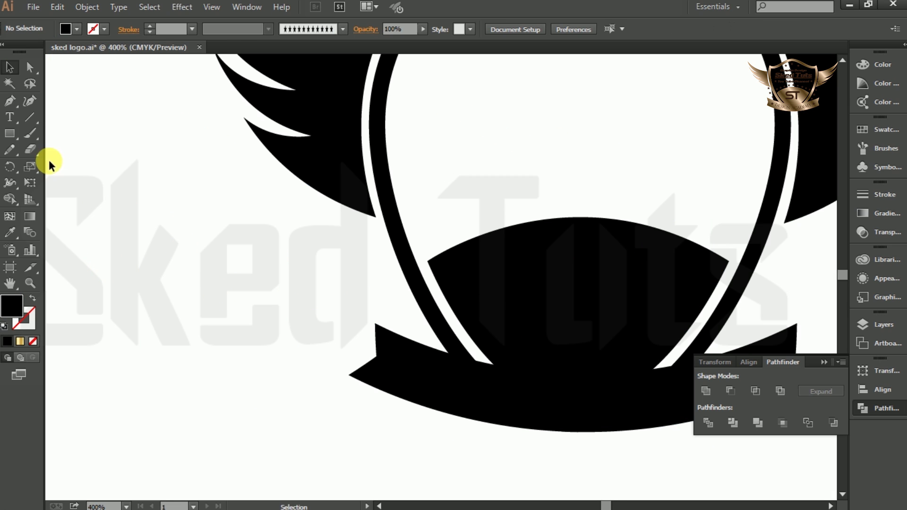
{"action": "left_click", "coordinate": [8, 136]}
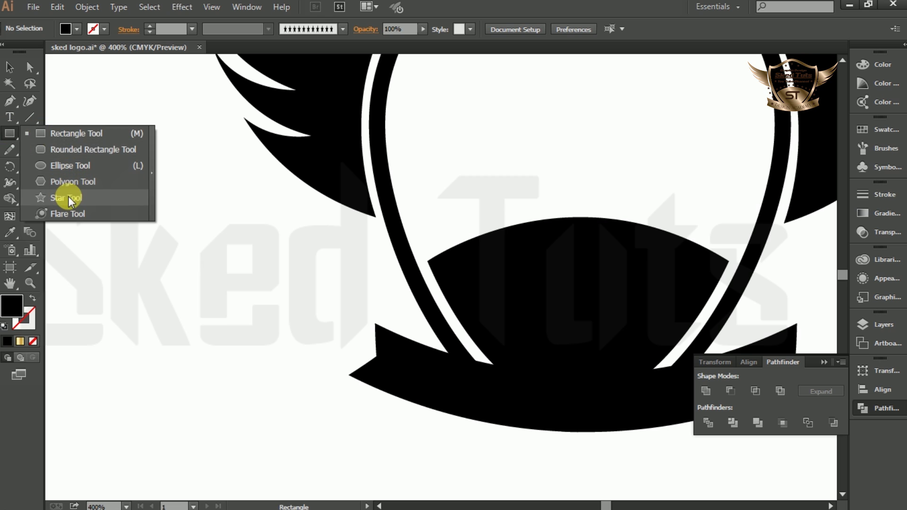
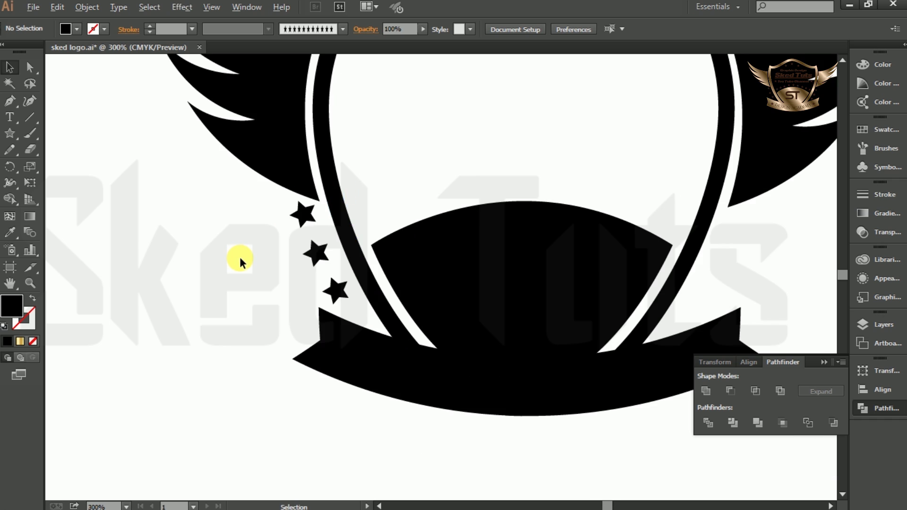
Select the three stars on the shield's left side and group them
{"action": "left_click_drag", "start_coordinate": [276, 277], "coordinate": [263, 245]}
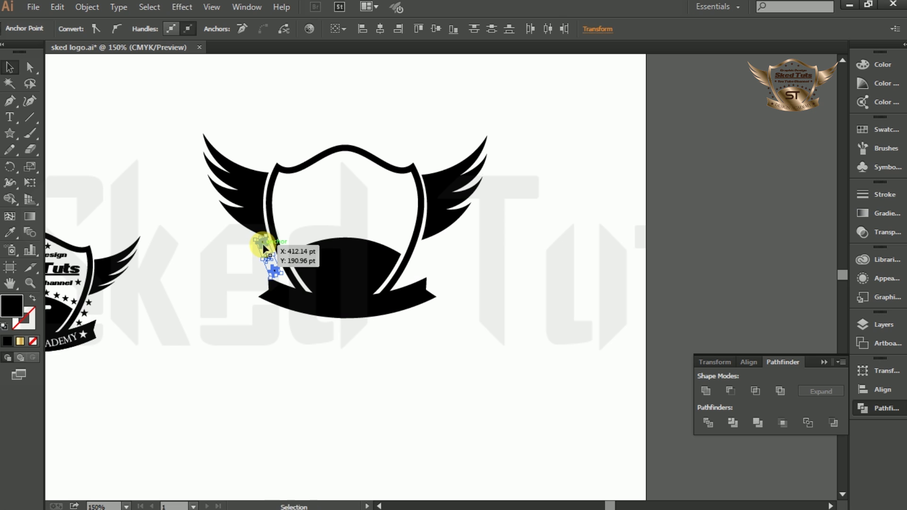
{"action": "left_click_drag", "start_coordinate": [263, 248], "coordinate": [263, 245]}
{"action": "right_click", "coordinate": [263, 245]}
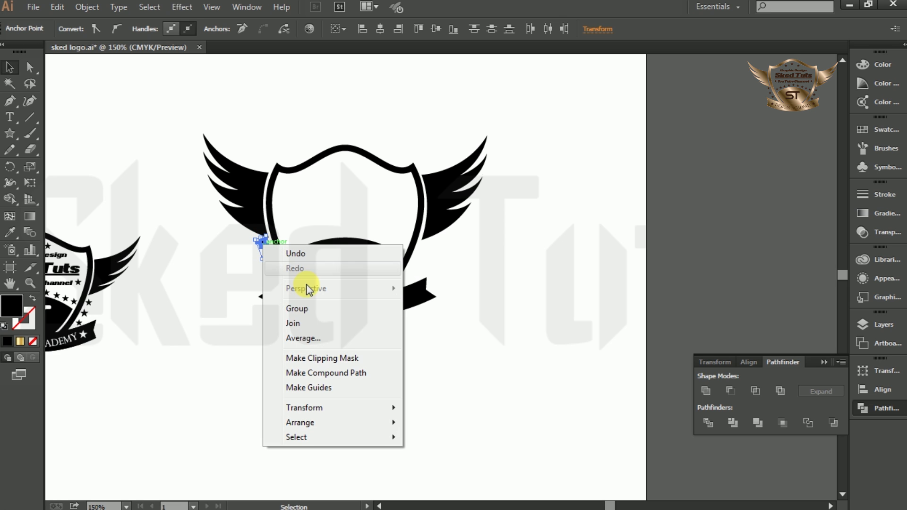
{"action": "left_click", "coordinate": [309, 308]}
{"action": "left_click_drag", "start_coordinate": [297, 309], "coordinate": [275, 268]}
Reflect a copy of the star group across the vertical axis and place it beside the shield's lower right edge
{"action": "right_click", "coordinate": [276, 268]}
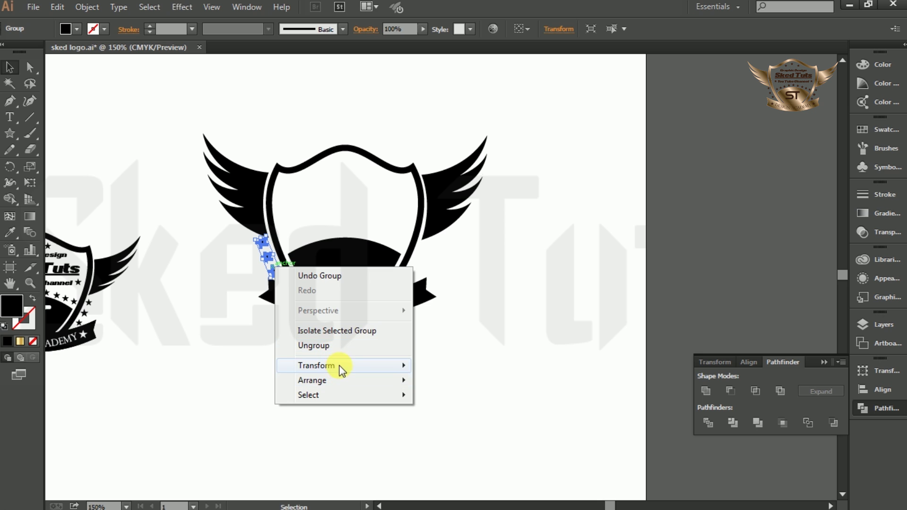
{"action": "mouse_move", "coordinate": [339, 366]}
{"action": "left_click", "coordinate": [457, 412]}
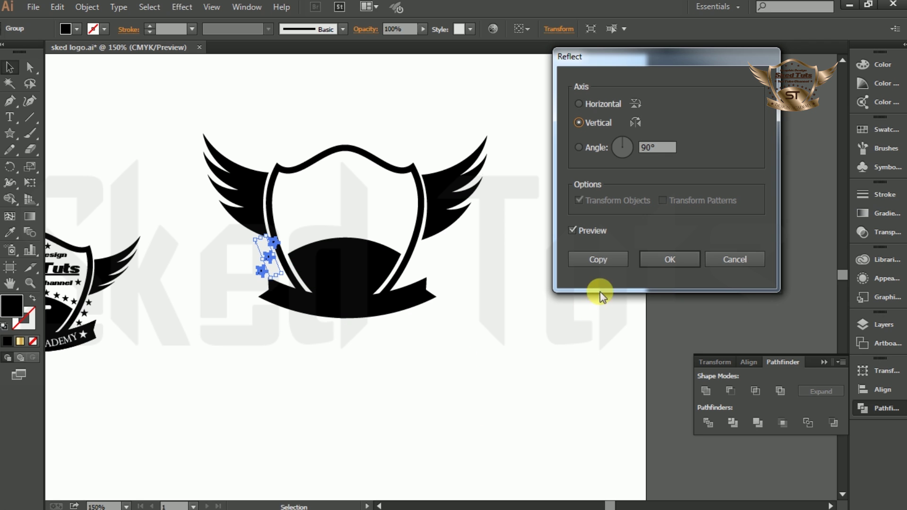
{"action": "left_click", "coordinate": [598, 259]}
{"action": "left_click_drag", "start_coordinate": [267, 256], "coordinate": [415, 263]}
{"action": "left_click", "coordinate": [469, 278]}
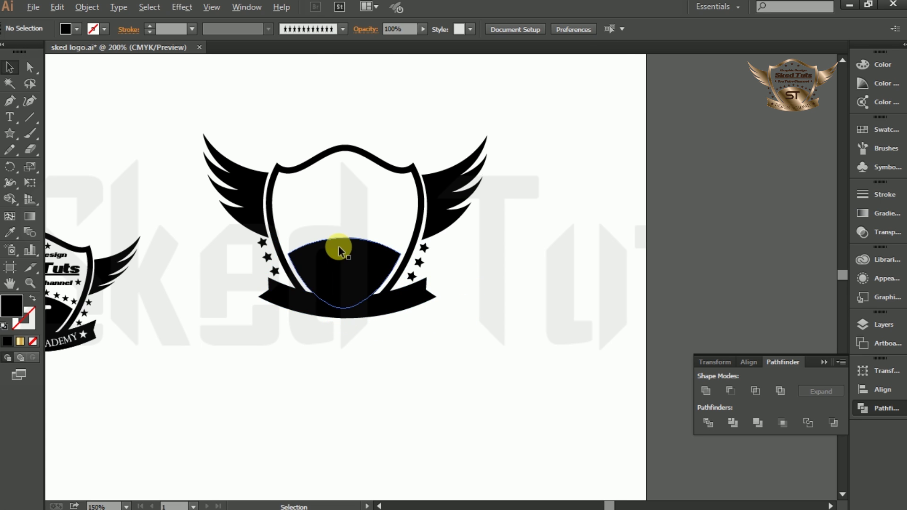
Shift the right star group slightly closer to the shield's edge
{"action": "scroll", "coordinate": [338, 245], "scroll_direction": "up", "scroll_amount": 2}
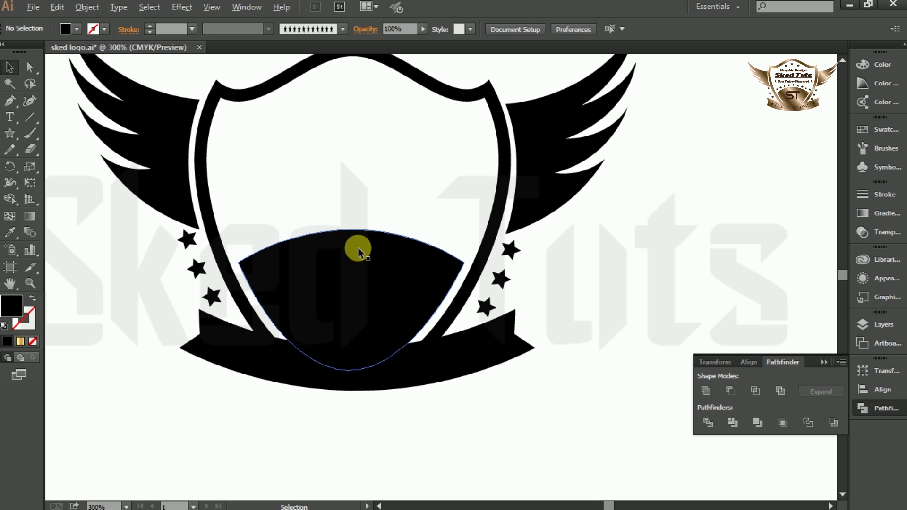
{"action": "scroll", "coordinate": [394, 271], "scroll_direction": "up", "scroll_amount": 1}
{"action": "left_click", "coordinate": [517, 325]}
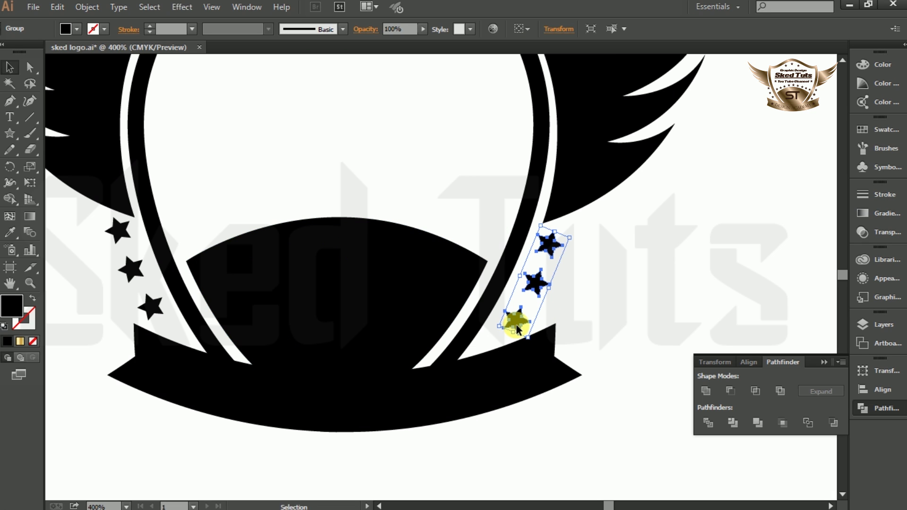
{"action": "left_click_drag", "start_coordinate": [513, 327], "coordinate": [513, 324]}
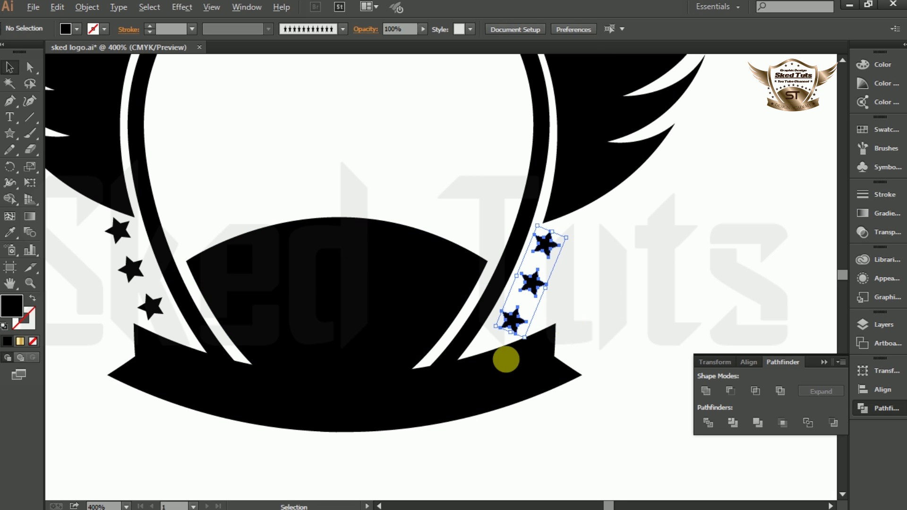
{"action": "scroll", "coordinate": [497, 369], "scroll_direction": "down", "scroll_amount": 3}
Place a copy of the side stars inside the shield and ungroup it, leaving a single star above the arc's center
{"action": "scroll", "coordinate": [418, 310], "scroll_direction": "up", "scroll_amount": 1}
{"action": "left_click_drag", "start_coordinate": [349, 298], "coordinate": [451, 267]}
{"action": "right_click", "coordinate": [354, 302]}
{"action": "left_click", "coordinate": [401, 384]}
{"action": "left_click", "coordinate": [476, 267]}
{"action": "scroll", "coordinate": [475, 269], "scroll_direction": "up", "scroll_amount": 2}
{"action": "scroll", "coordinate": [475, 269], "scroll_direction": "up", "scroll_amount": 2}
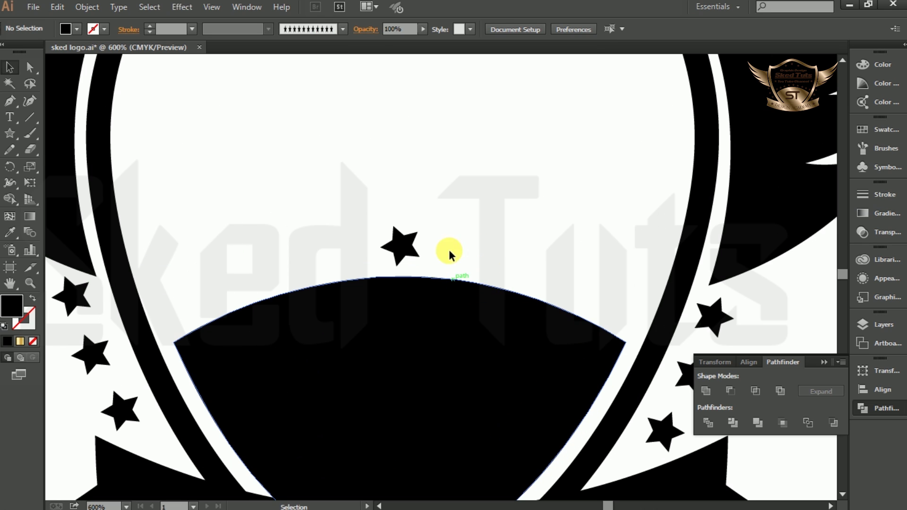
Rotate the single star above the arc so that it stands upright
{"action": "left_click", "coordinate": [405, 248]}
{"action": "left_click_drag", "start_coordinate": [406, 248], "coordinate": [427, 278]}
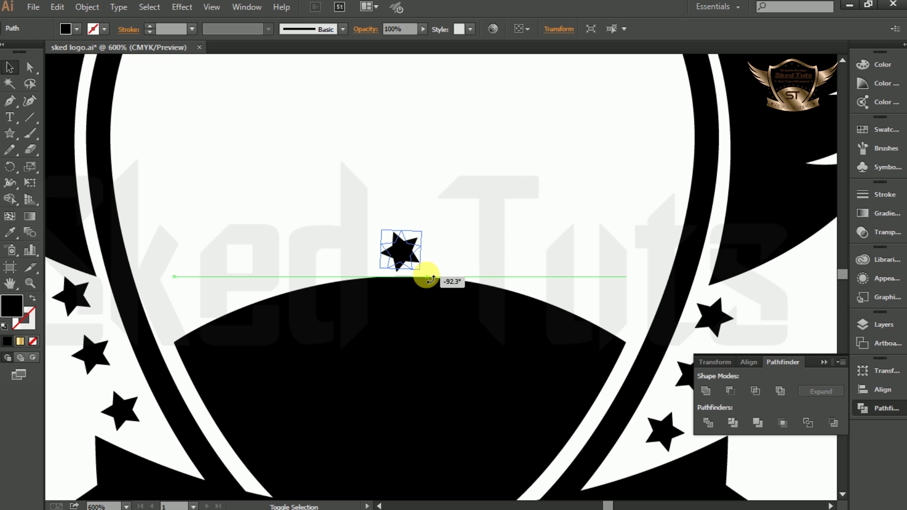
{"action": "left_click_drag", "start_coordinate": [427, 278], "coordinate": [455, 233]}
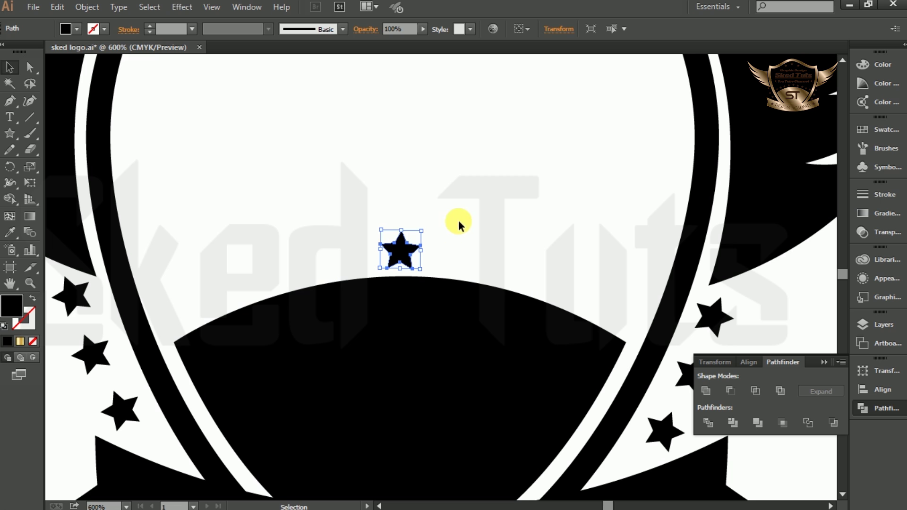
{"action": "left_click", "coordinate": [437, 247]}
{"action": "left_click", "coordinate": [405, 253]}
{"action": "left_click_drag", "start_coordinate": [420, 269], "coordinate": [441, 215]}
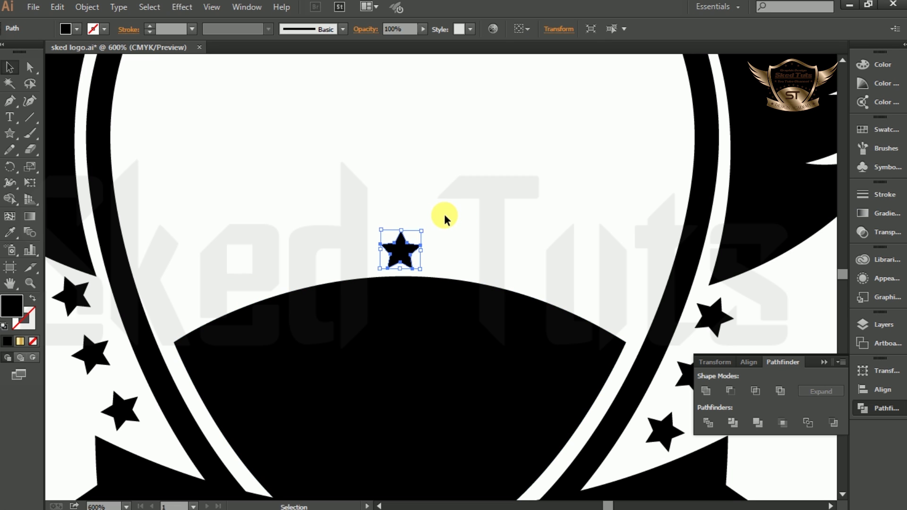
{"action": "left_click", "coordinate": [438, 218]}
Place three copies of the upright star to its right, following the curve of the arc
{"action": "left_click", "coordinate": [402, 257]}
{"action": "left_click_drag", "start_coordinate": [402, 259], "coordinate": [465, 260]}
{"action": "left_click_drag", "start_coordinate": [467, 259], "coordinate": [607, 298]}
{"action": "left_click", "coordinate": [607, 208]}
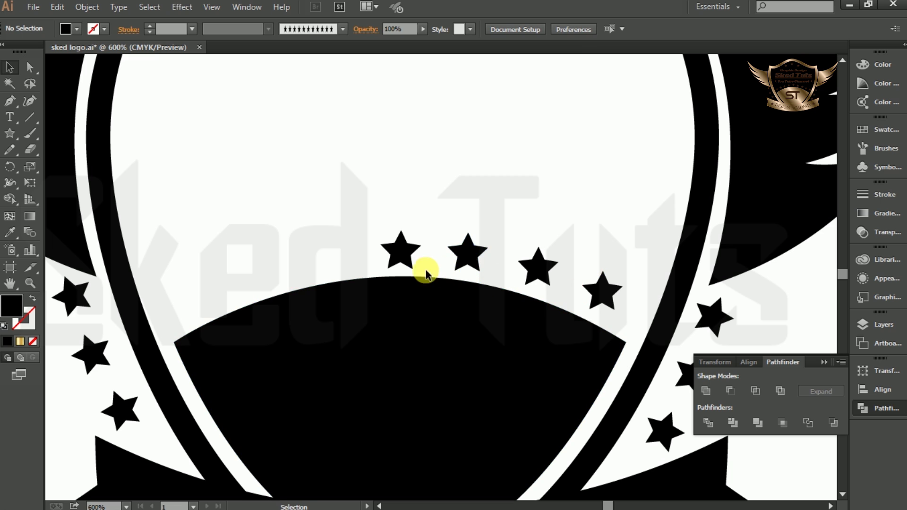
Place three star copies to the left of the center star along the arc and adjust their spacing to mirror the right side
{"action": "left_click", "coordinate": [397, 262]}
{"action": "left_click_drag", "start_coordinate": [403, 259], "coordinate": [192, 297]}
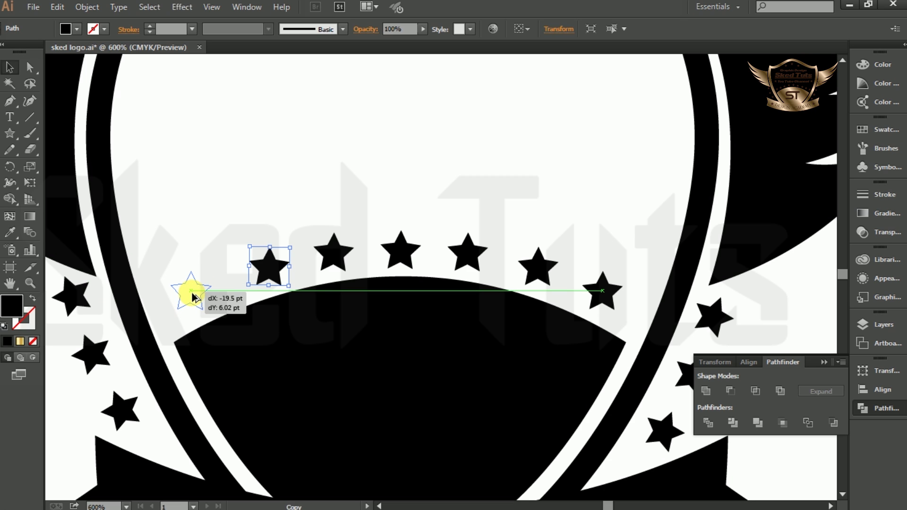
{"action": "left_click_drag", "start_coordinate": [193, 297], "coordinate": [192, 295]}
{"action": "left_click", "coordinate": [239, 223]}
{"action": "mouse_move", "coordinate": [269, 265]}
{"action": "left_mouse_down"}
{"action": "mouse_move", "coordinate": [261, 274]}
{"action": "mouse_move", "coordinate": [257, 267]}
{"action": "left_mouse_up"}
{"action": "left_click", "coordinate": [371, 194]}
{"action": "left_click_drag", "start_coordinate": [337, 255], "coordinate": [330, 253]}
{"action": "left_click", "coordinate": [438, 226]}
Add the text "Sked Tuts" in the shield's upper area using the News of the World font
{"action": "key", "text": "ctrl+minus"}
{"action": "key", "text": "ctrl+minus"}
{"action": "key", "text": "ctrl+minus"}
{"action": "key", "text": "ctrl+minus"}
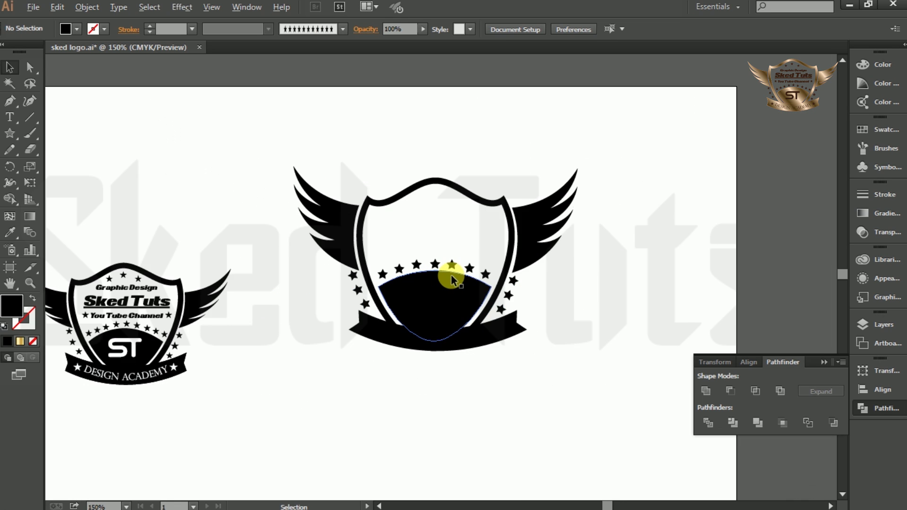
{"action": "left_click", "coordinate": [10, 118]}
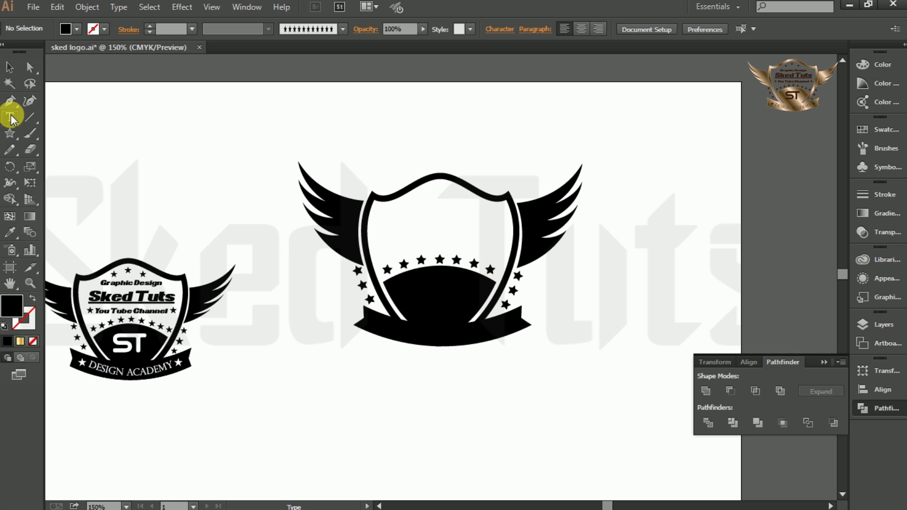
{"action": "left_click", "coordinate": [431, 222]}
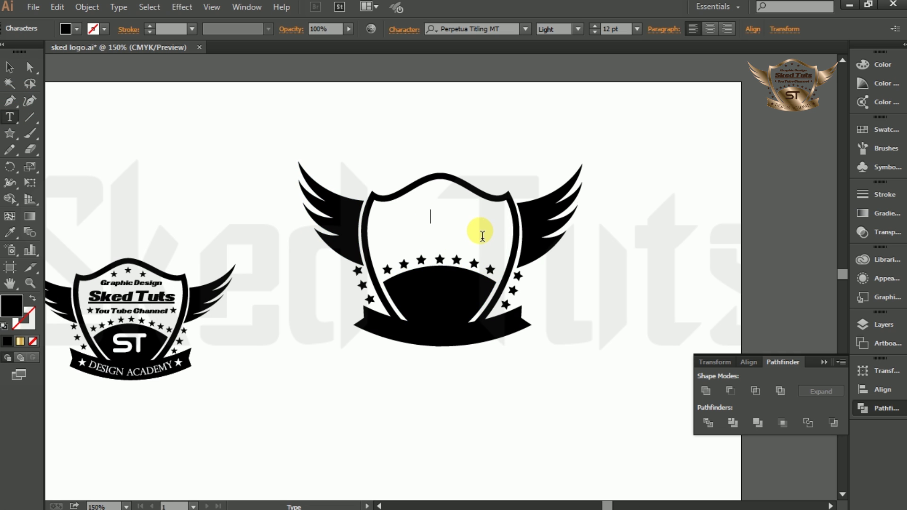
{"action": "left_click", "coordinate": [525, 29]}
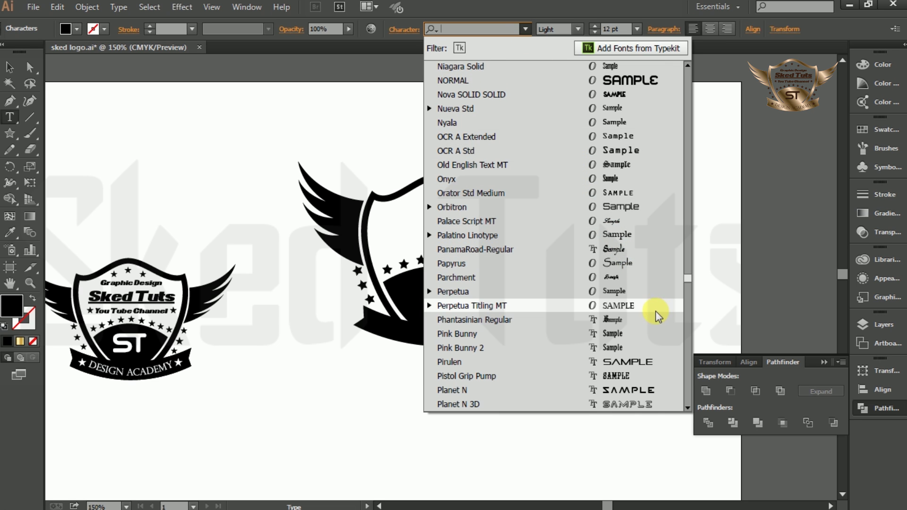
{"action": "scroll", "coordinate": [636, 285], "scroll_direction": "up", "scroll_amount": 2}
{"action": "scroll", "coordinate": [636, 285], "scroll_direction": "up", "scroll_amount": 1}
{"action": "left_click", "coordinate": [609, 162]}
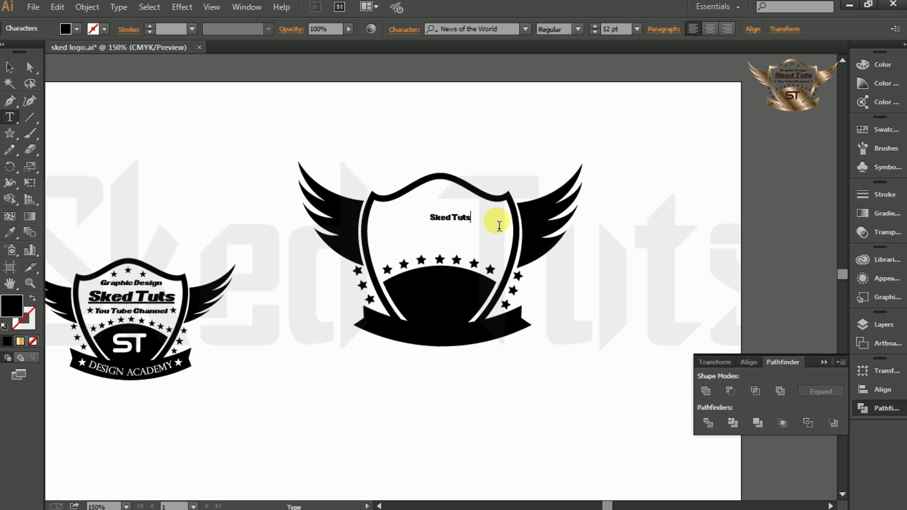
{"action": "left_click", "coordinate": [9, 67]}
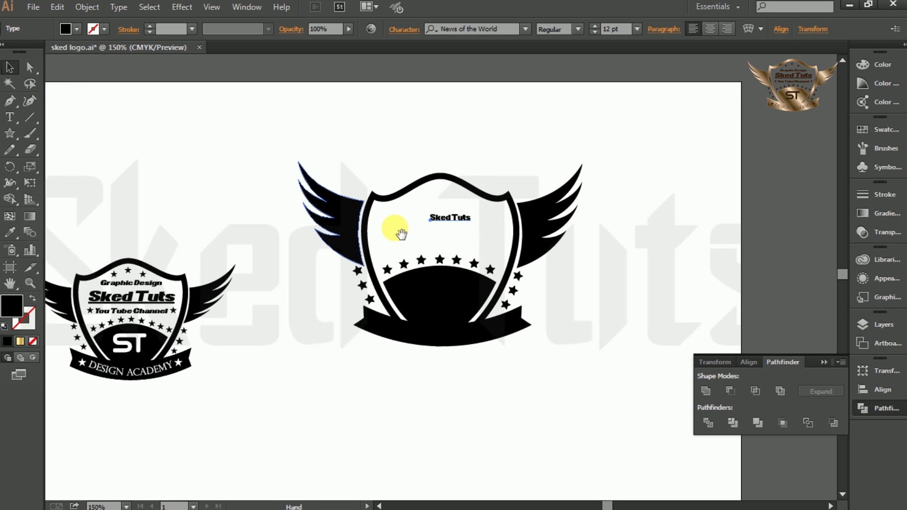
Set the "Sked Tuts" text to 36 pt and position it across the shield's upper area
{"action": "left_click_drag", "start_coordinate": [394, 229], "coordinate": [393, 246]}
{"action": "left_click_drag", "start_coordinate": [447, 236], "coordinate": [434, 245]}
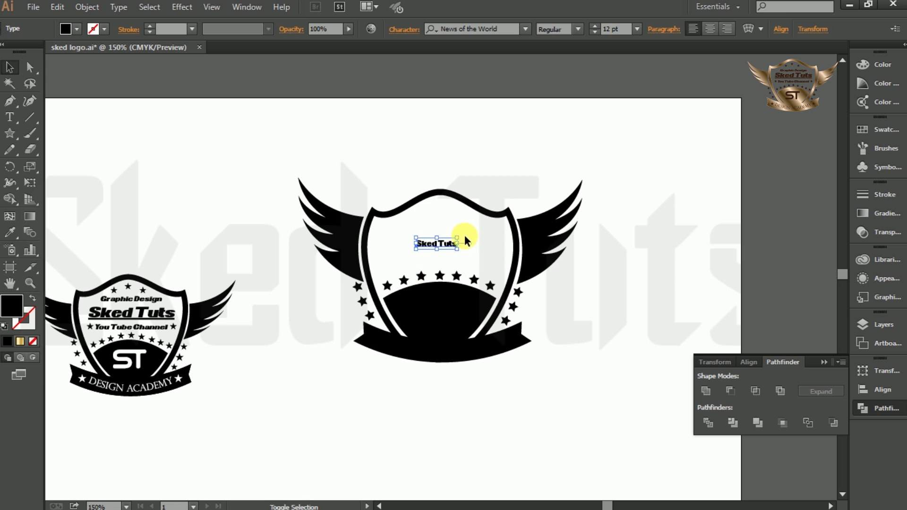
{"action": "left_click", "coordinate": [637, 31]}
{"action": "left_click", "coordinate": [648, 222]}
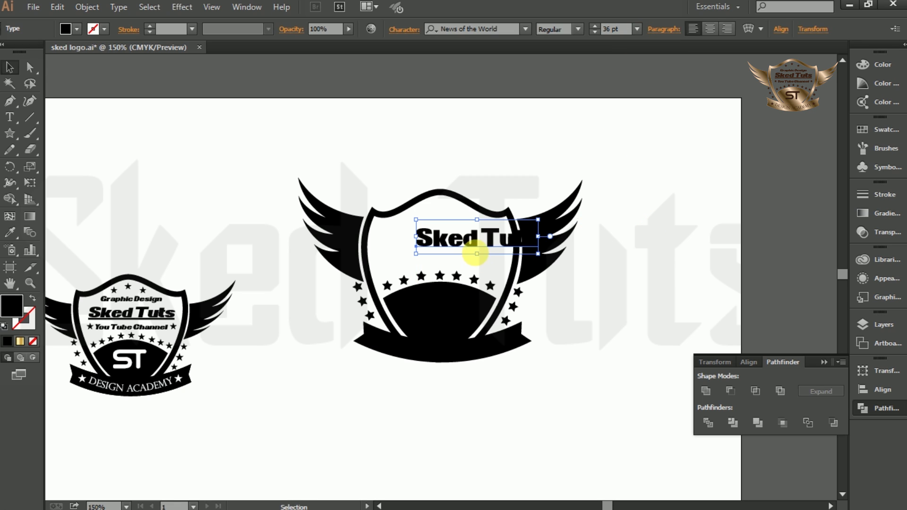
{"action": "left_click_drag", "start_coordinate": [466, 247], "coordinate": [438, 253]}
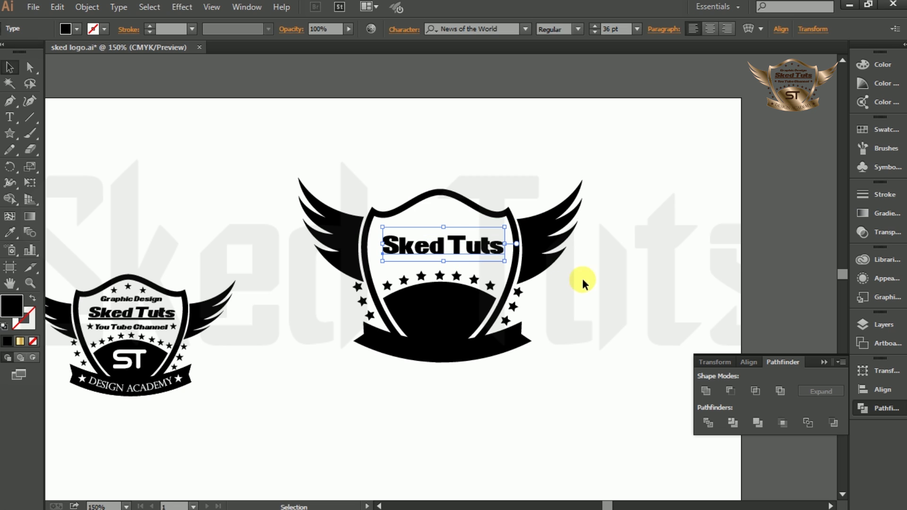
Try a 24 pt font size on the "Sked Tuts" text and restore 36 pt
{"action": "left_click", "coordinate": [637, 30]}
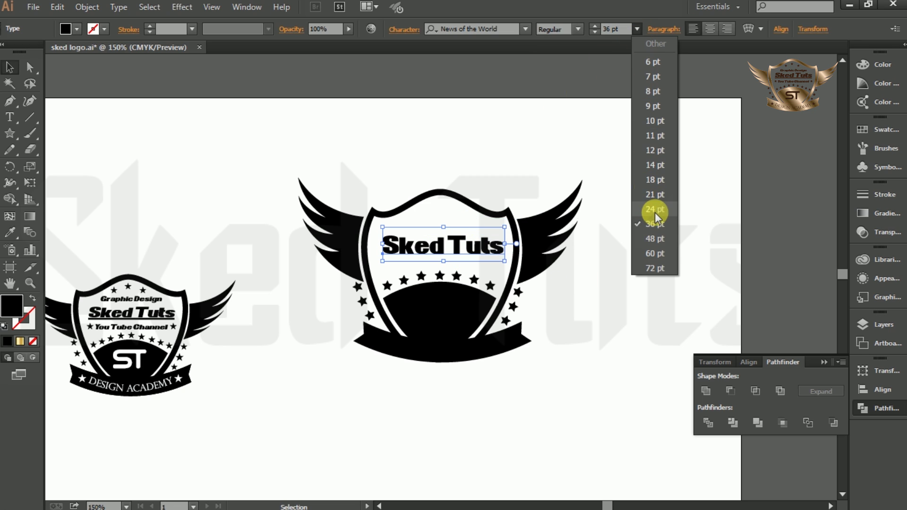
{"action": "left_click", "coordinate": [654, 213]}
{"action": "left_click", "coordinate": [637, 29]}
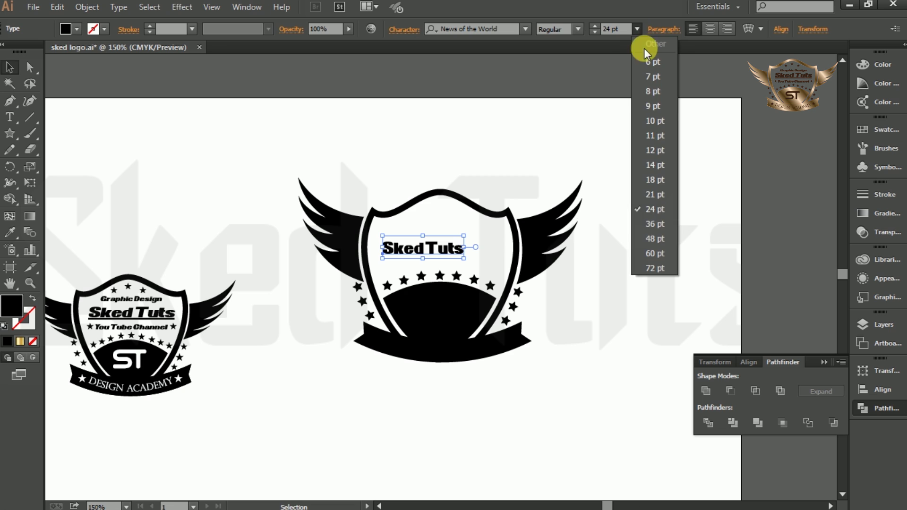
{"action": "left_click", "coordinate": [653, 225]}
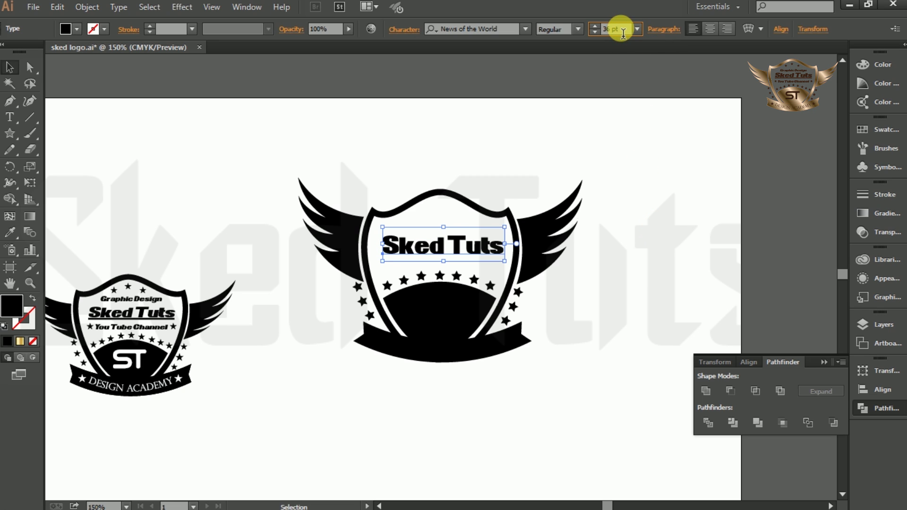
Set the font size of the "Sked Tuts" text to 30 pt
{"action": "left_click", "coordinate": [623, 32]}
{"action": "type", "text": "30"}
{"action": "key", "text": "Return"}
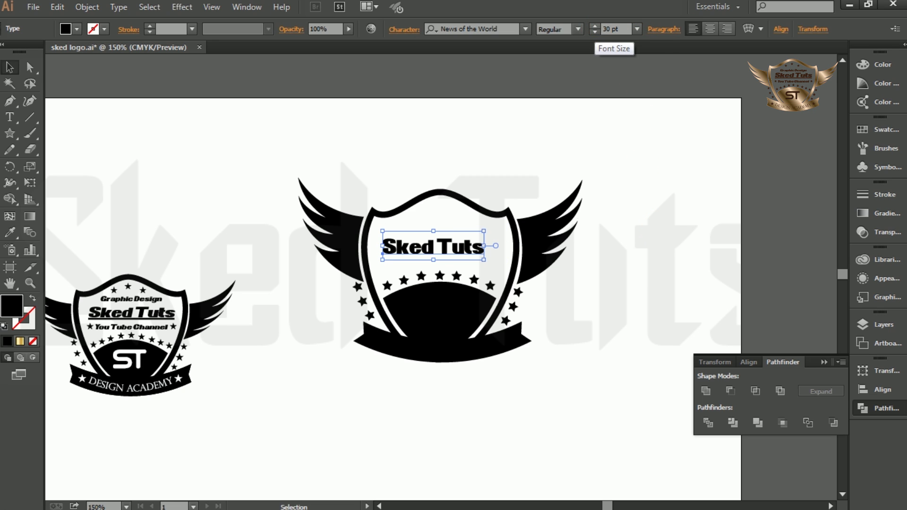
{"action": "left_click", "coordinate": [613, 275]}
Center the "Sked Tuts" text inside the shield, scale it up slightly and raise it a little
{"action": "scroll", "coordinate": [439, 288], "scroll_direction": "up", "scroll_amount": 1}
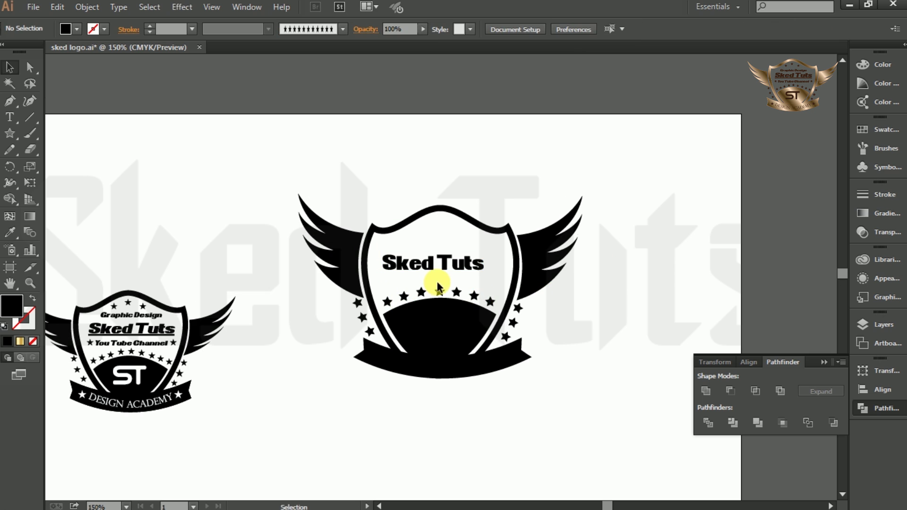
{"action": "scroll", "coordinate": [444, 291], "scroll_direction": "up", "scroll_amount": 1}
{"action": "scroll", "coordinate": [463, 306], "scroll_direction": "up", "scroll_amount": 2}
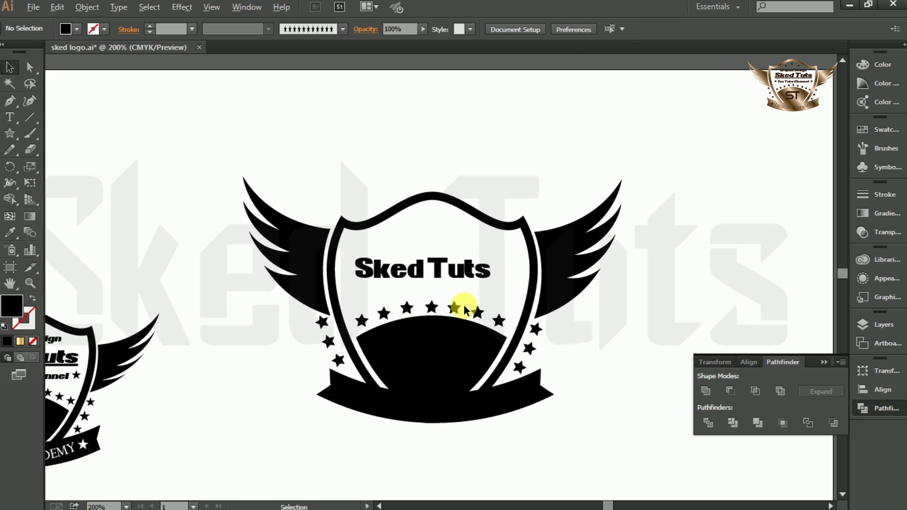
{"action": "left_click_drag", "start_coordinate": [442, 250], "coordinate": [484, 250]}
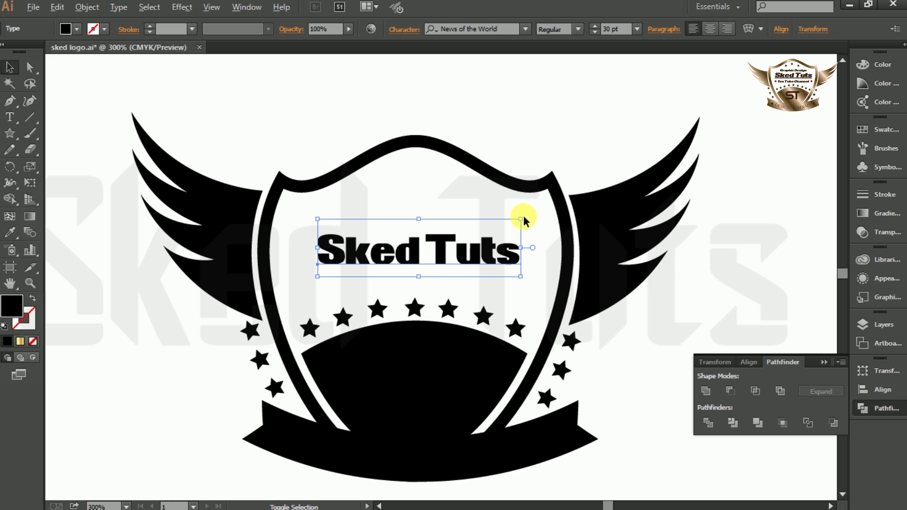
{"action": "left_click_drag", "start_coordinate": [521, 220], "coordinate": [575, 253]}
{"action": "left_click_drag", "start_coordinate": [502, 254], "coordinate": [502, 244]}
{"action": "left_click", "coordinate": [714, 301]}
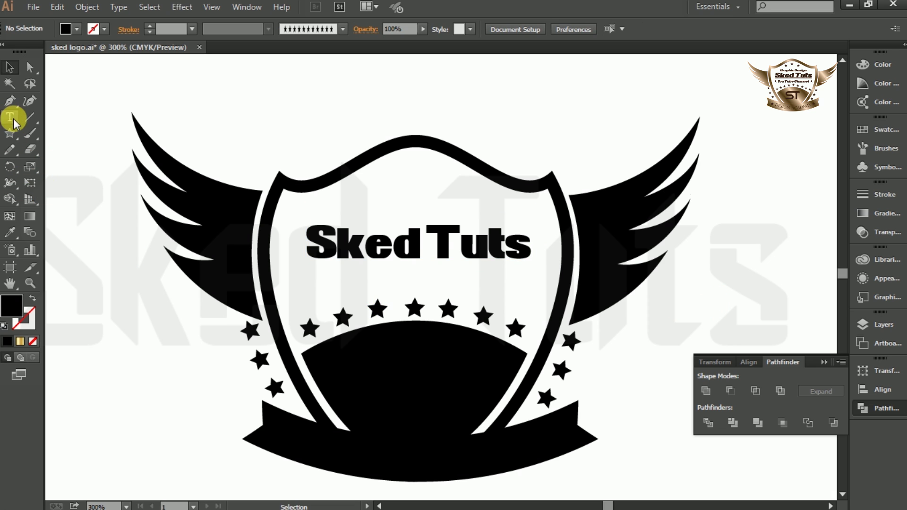
Draw a thin black rectangle as an underline beneath the "Sked Tuts" text, spanning the text's full width
{"action": "left_click_drag", "start_coordinate": [10, 135], "coordinate": [47, 128]}
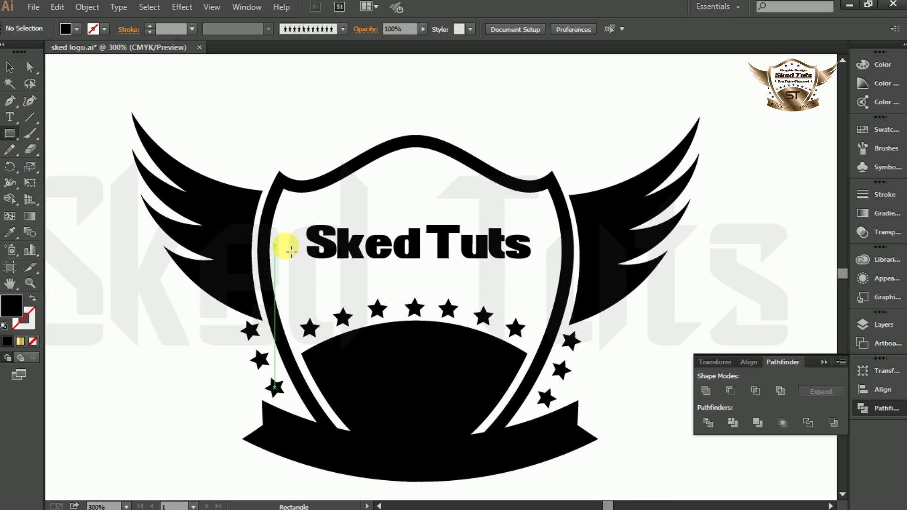
{"action": "scroll", "coordinate": [301, 255], "scroll_direction": "up", "scroll_amount": 1}
{"action": "key", "text": "alt"}
{"action": "left_click_drag", "start_coordinate": [309, 267], "coordinate": [613, 280]}
{"action": "scroll", "coordinate": [536, 219], "scroll_direction": "down", "scroll_amount": 3}
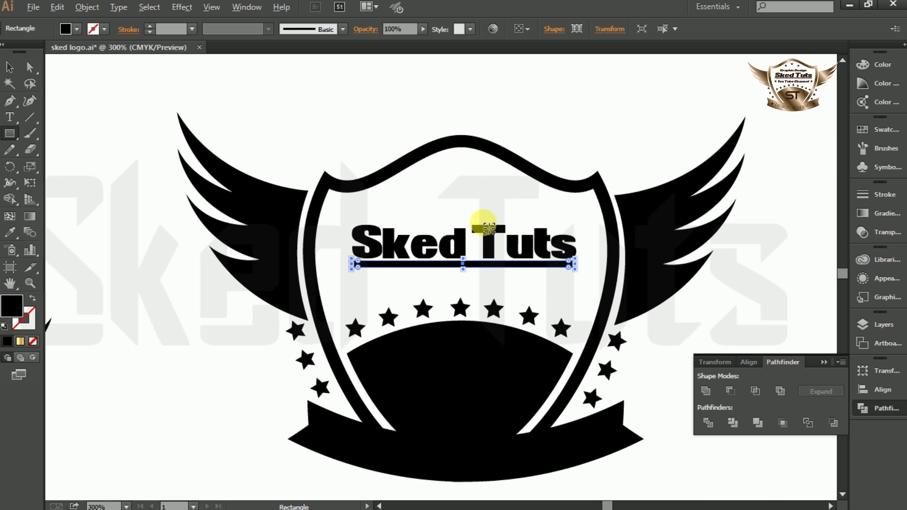
{"action": "left_click", "coordinate": [9, 66]}
{"action": "left_click", "coordinate": [171, 132]}
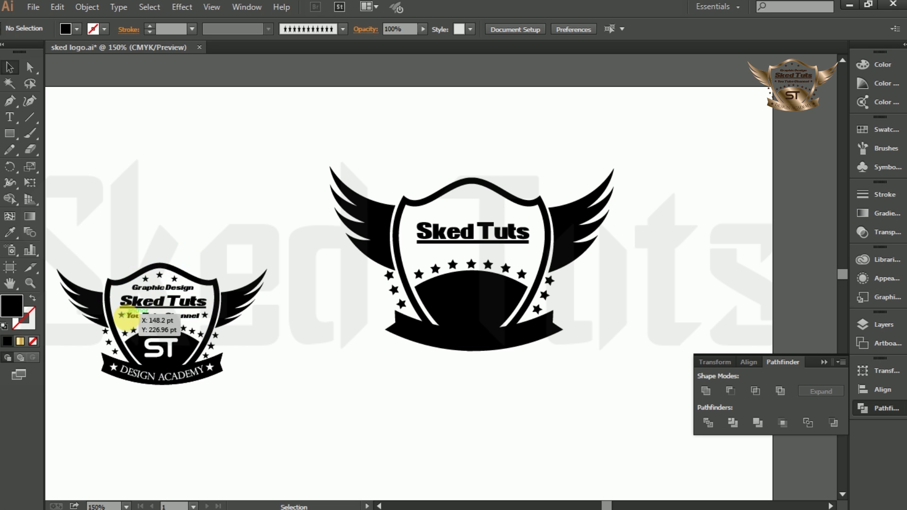
Duplicate the "Sked Tuts" text above the shield and set the copy's font size to 14 pt
{"action": "key", "text": "ctrl+plus"}
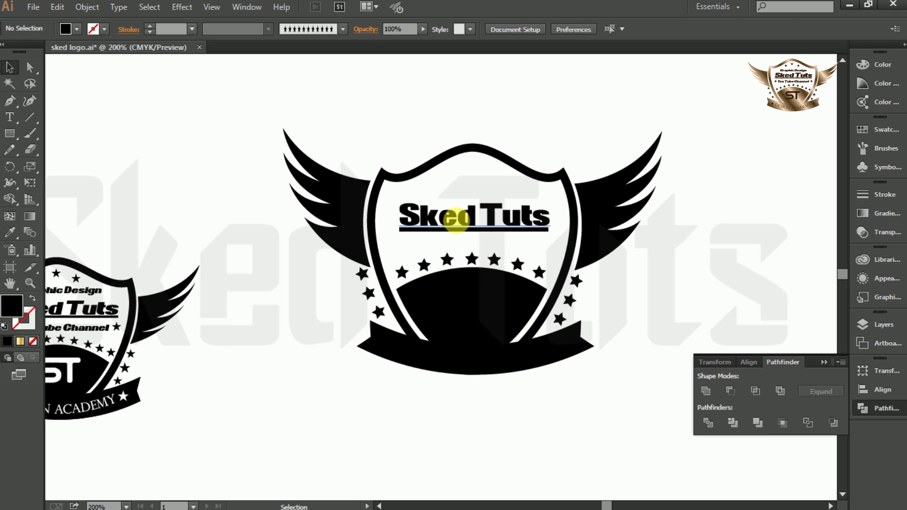
{"action": "left_click", "coordinate": [469, 225]}
{"action": "left_click_drag", "start_coordinate": [465, 224], "coordinate": [477, 117]}
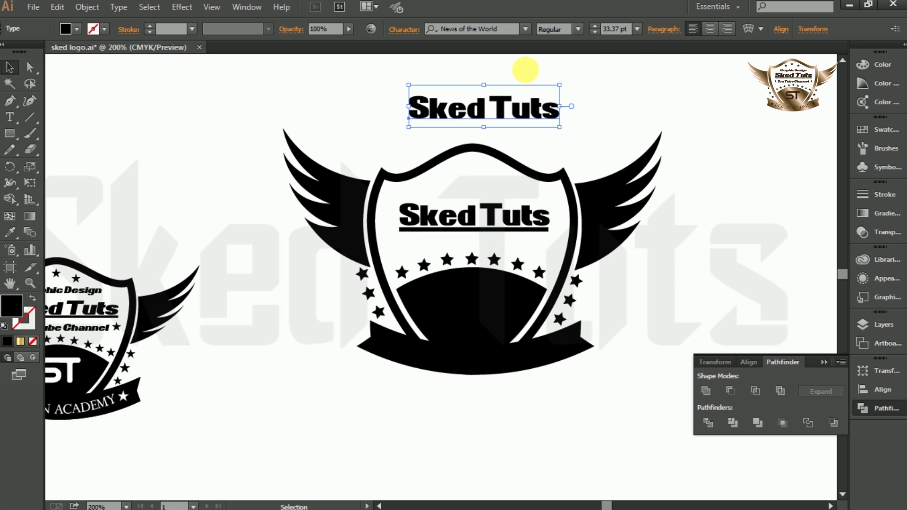
{"action": "left_click", "coordinate": [637, 29]}
{"action": "left_click", "coordinate": [654, 104]}
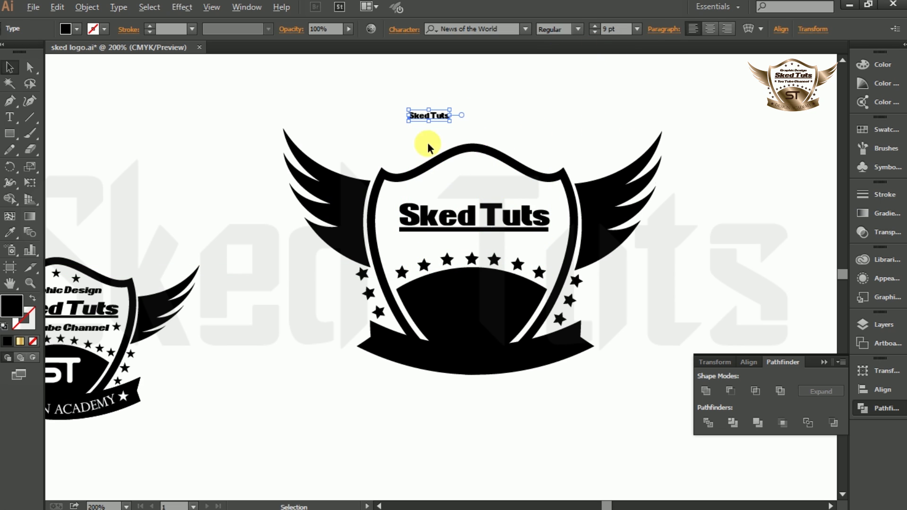
{"action": "left_click", "coordinate": [637, 29]}
{"action": "left_click", "coordinate": [655, 164]}
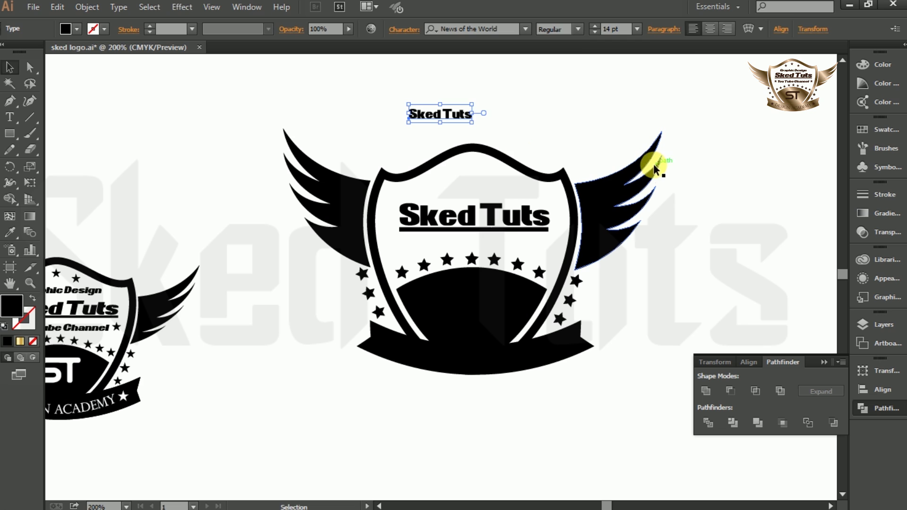
Replace the wording of the small text copy above the shield with "You Tube Channel"
{"action": "double_click", "coordinate": [446, 115]}
{"action": "key", "text": "ctrl+a"}
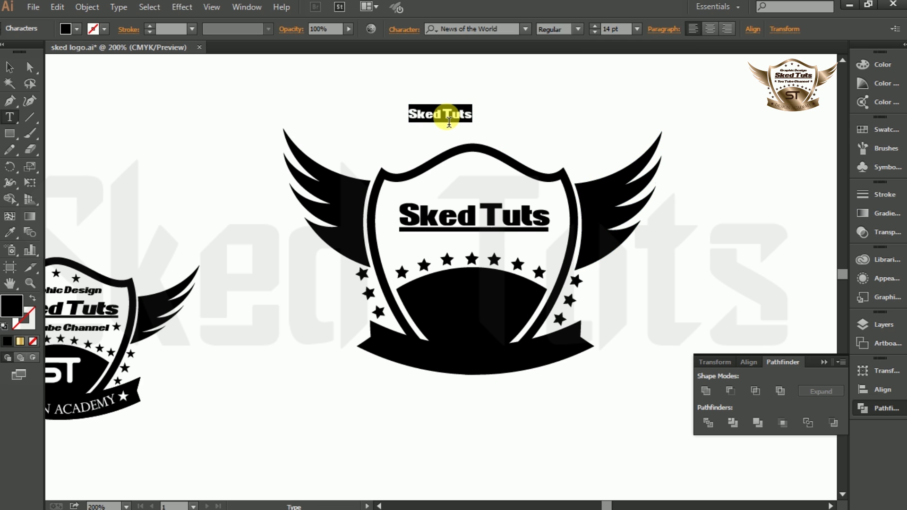
{"action": "scroll", "coordinate": [448, 121], "scroll_direction": "down", "scroll_amount": 1}
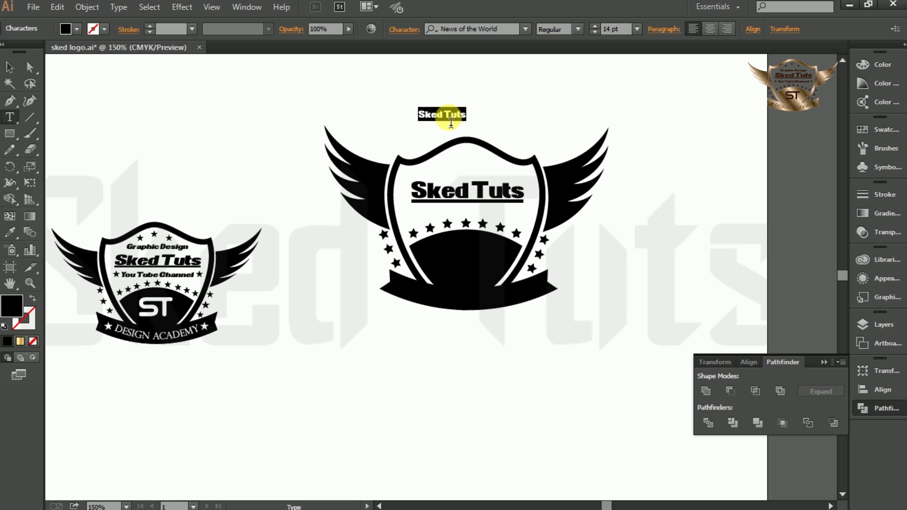
{"action": "type", "text": "You Tube Channel"}
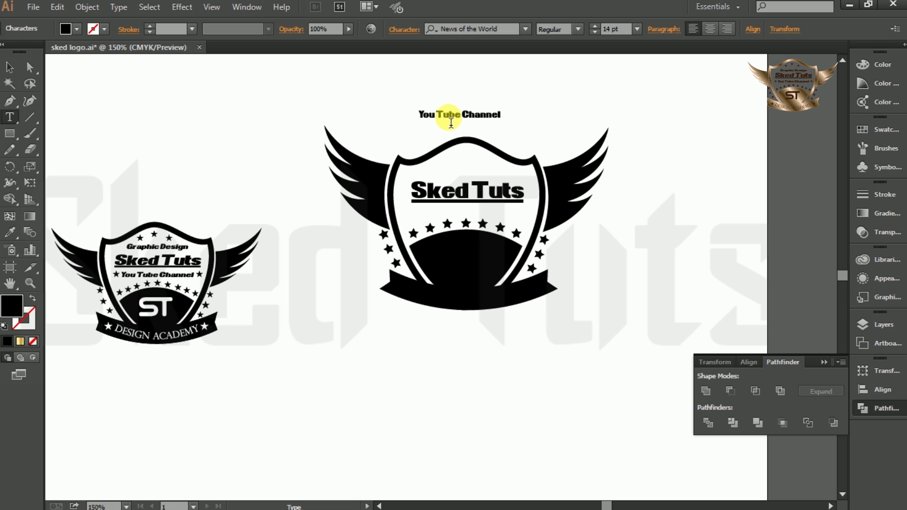
Move the "You Tube Channel" text into the shield, just below the "Sked Tuts" underline
{"action": "left_click", "coordinate": [10, 67]}
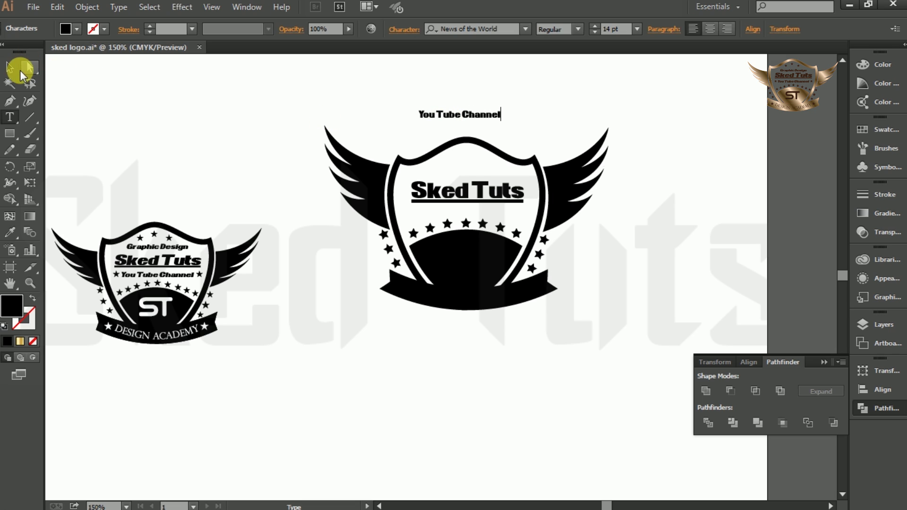
{"action": "left_click", "coordinate": [303, 87]}
{"action": "left_click_drag", "start_coordinate": [477, 119], "coordinate": [485, 209]}
{"action": "left_click", "coordinate": [644, 158]}
{"action": "scroll", "coordinate": [567, 199], "scroll_direction": "up", "scroll_amount": 1}
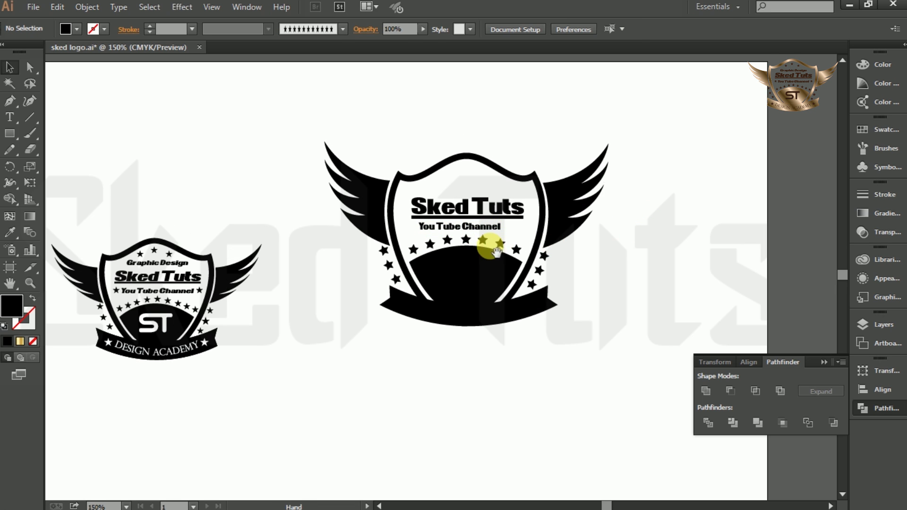
{"action": "scroll", "coordinate": [507, 273], "scroll_direction": "up", "scroll_amount": 1}
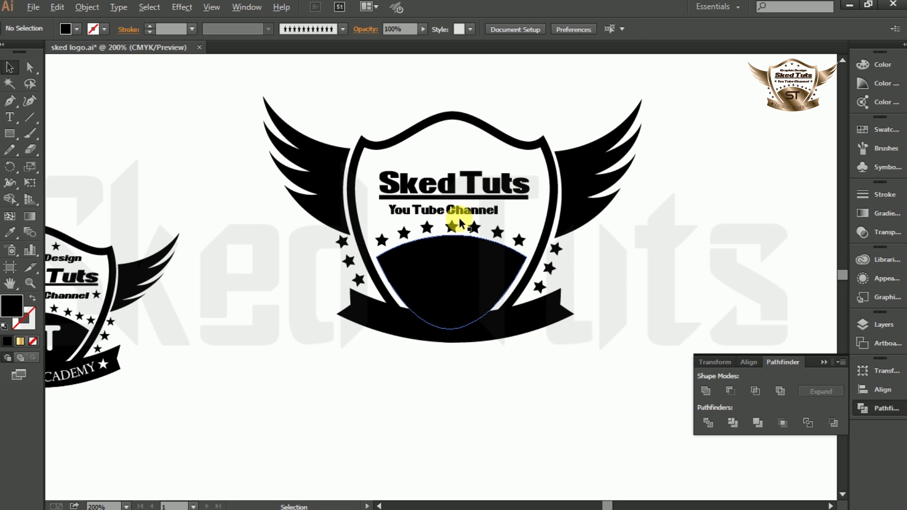
Scale the "You Tube Channel" text up to about 16.49 pt and center it under the underline
{"action": "scroll", "coordinate": [461, 222], "scroll_direction": "up", "scroll_amount": 1}
{"action": "left_click_drag", "start_coordinate": [522, 186], "coordinate": [485, 182]}
{"action": "left_click_drag", "start_coordinate": [555, 165], "coordinate": [578, 167]}
{"action": "left_click", "coordinate": [594, 192]}
Place one small star at each end of the "You Tube Channel" text
{"action": "left_click_drag", "start_coordinate": [546, 191], "coordinate": [553, 196]}
{"action": "left_click_drag", "start_coordinate": [550, 194], "coordinate": [552, 195]}
{"action": "left_click", "coordinate": [596, 248]}
{"action": "left_click_drag", "start_coordinate": [585, 242], "coordinate": [313, 191]}
{"action": "left_click", "coordinate": [611, 206]}
{"action": "left_click", "coordinate": [349, 213]}
{"action": "key", "text": "ctrl+minus"}
{"action": "key", "text": "ctrl+minus"}
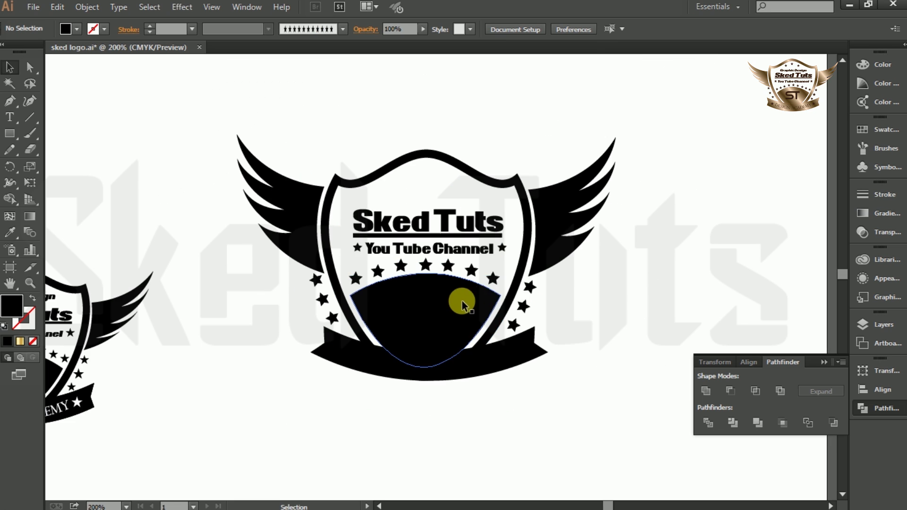
Duplicate the "You Tube Channel" text into the space directly above "Sked Tuts"
{"action": "left_click", "coordinate": [442, 251]}
{"action": "left_click_drag", "start_coordinate": [443, 251], "coordinate": [438, 198]}
{"action": "key", "text": "ctrl+minus"}
{"action": "key", "text": "ctrl+minus"}
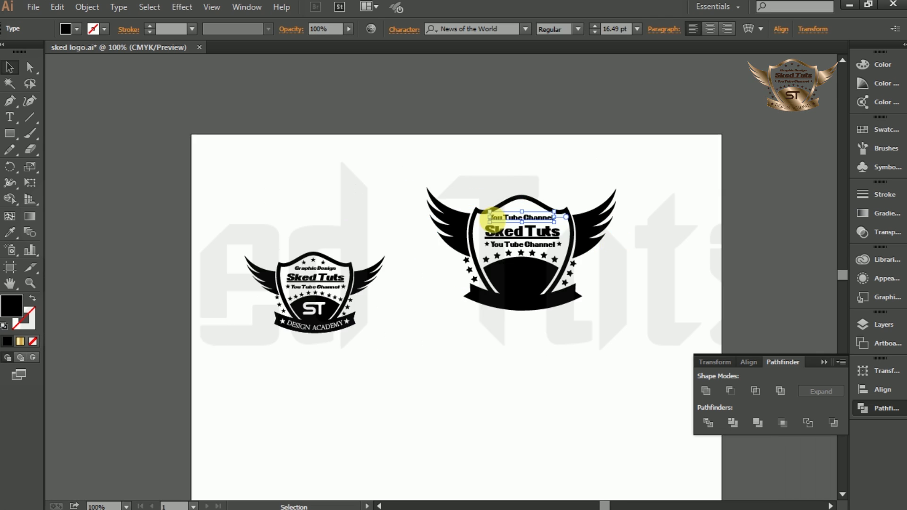
Replace the wording of the upper "You Tube Channel" copy with "Graphic Design"
{"action": "key", "text": "ctrl+plus"}
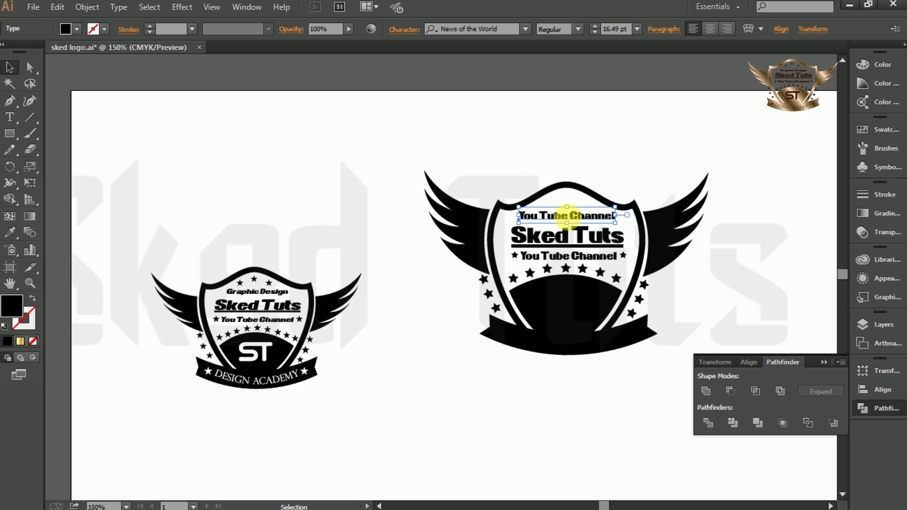
{"action": "double_click", "coordinate": [568, 217]}
{"action": "triple_click", "coordinate": [580, 218]}
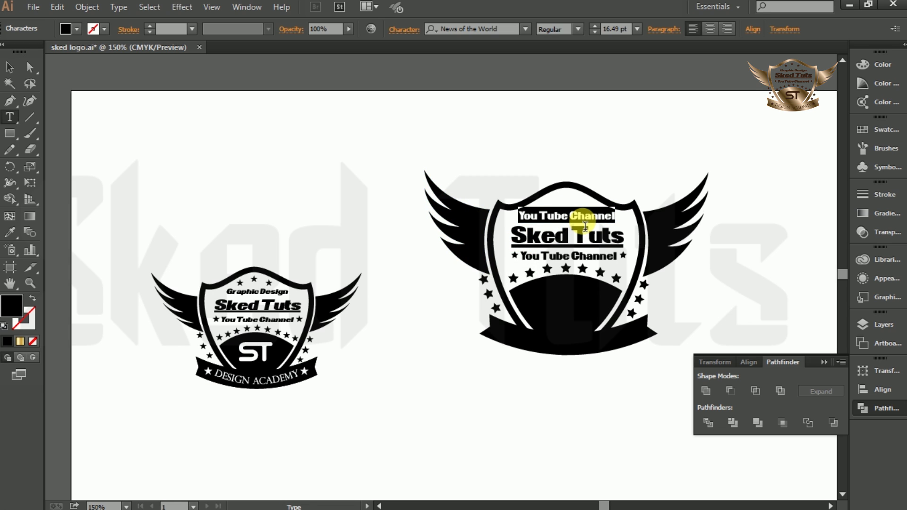
{"action": "type", "text": "Graphic Design"}
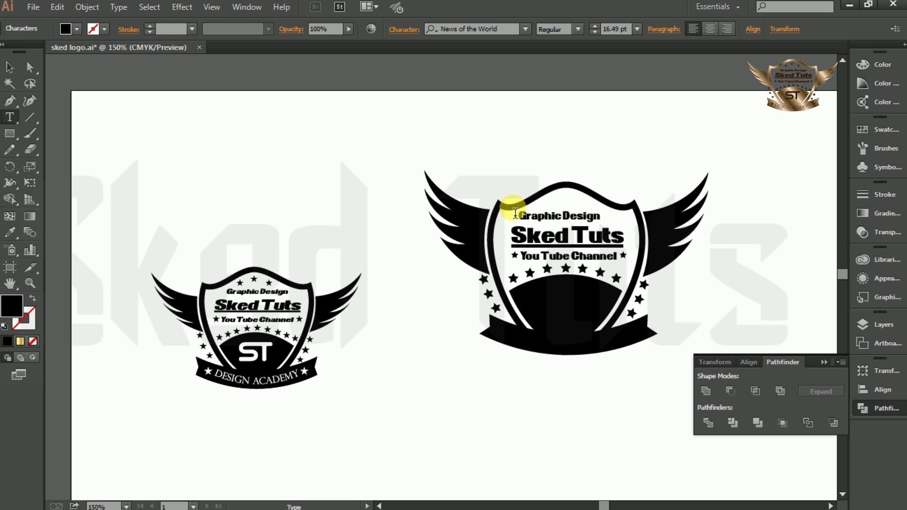
{"action": "left_click", "coordinate": [11, 68]}
{"action": "left_click", "coordinate": [658, 162]}
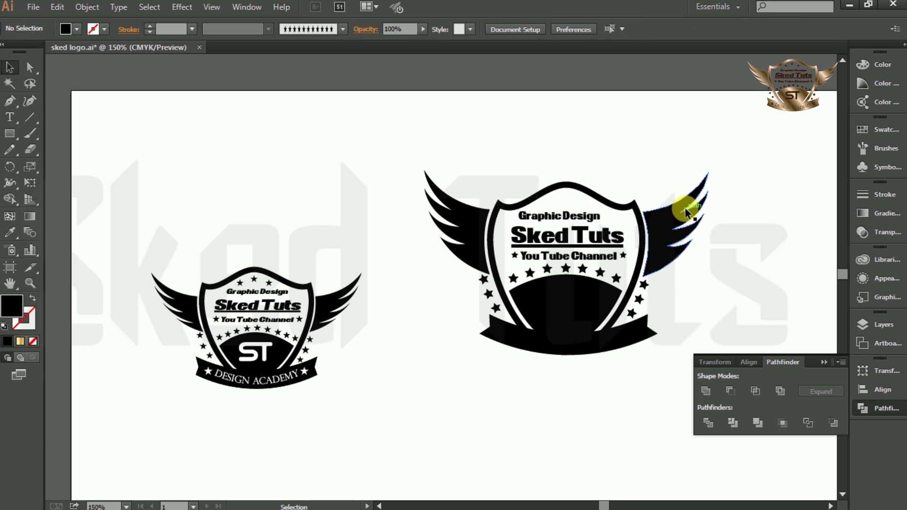
Scale the "Graphic Design" text up slightly and center it above "Sked Tuts"
{"action": "scroll", "coordinate": [704, 211], "scroll_direction": "up", "scroll_amount": 2}
{"action": "left_click_drag", "start_coordinate": [491, 222], "coordinate": [543, 205]}
{"action": "left_click", "coordinate": [547, 121]}
Copy stars from the arched row to the shield's peak and to its lower right, above "Graphic Design"
{"action": "left_click_drag", "start_coordinate": [573, 296], "coordinate": [573, 296]}
{"action": "left_click", "coordinate": [564, 324]}
{"action": "left_click", "coordinate": [528, 328]}
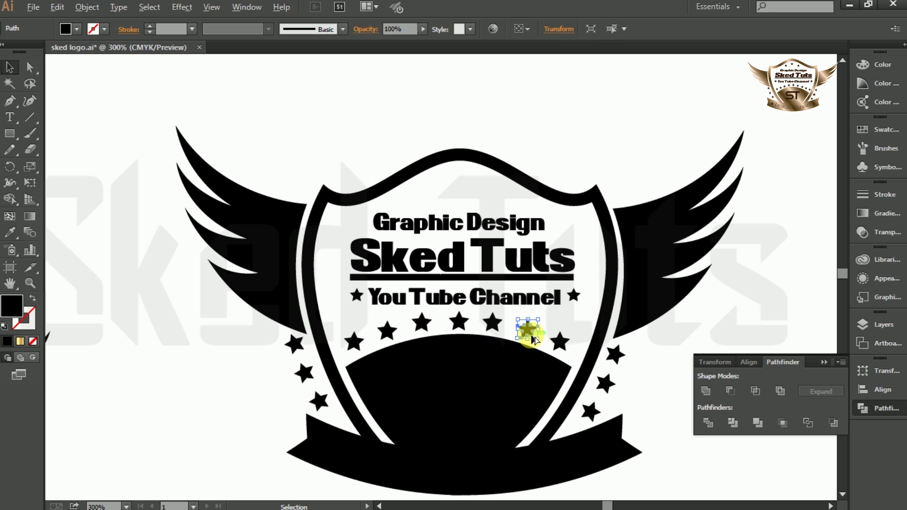
{"action": "left_click_drag", "start_coordinate": [531, 336], "coordinate": [505, 197]}
{"action": "left_click", "coordinate": [554, 127]}
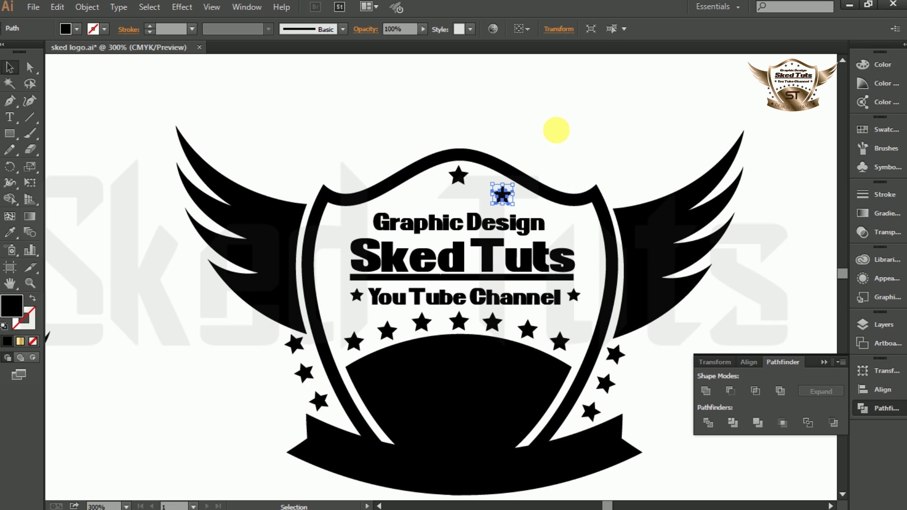
Copy the right-hand star above "Graphic Design" to the matching spot left of the peak star
{"action": "key", "text": "alt"}
{"action": "left_click", "coordinate": [504, 196]}
{"action": "left_click", "coordinate": [506, 198], "text": "shift"}
{"action": "left_click_drag", "start_coordinate": [508, 202], "coordinate": [416, 195]}
{"action": "left_click", "coordinate": [550, 134]}
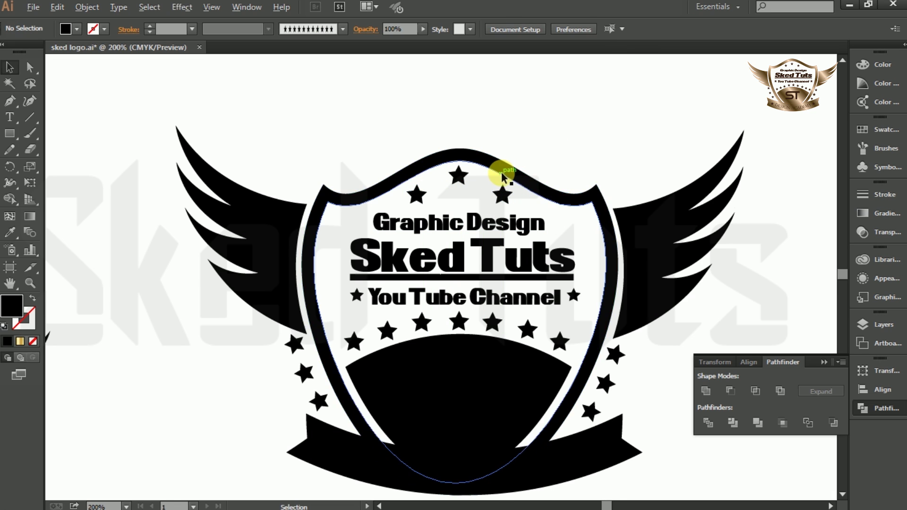
{"action": "scroll", "coordinate": [500, 178], "scroll_direction": "down", "scroll_amount": 2}
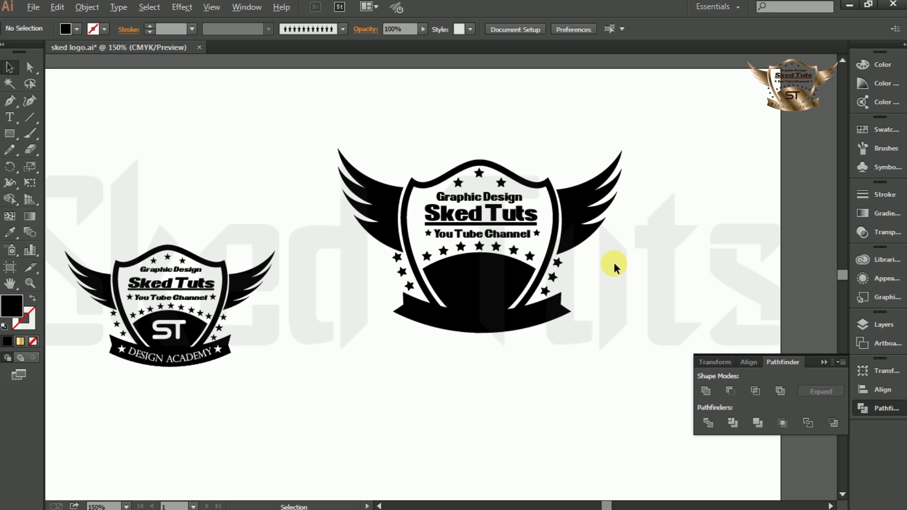
Duplicate the "You Tube Channel" text below the ribbon and change the copy's wording to "Design Academy"
{"action": "scroll", "coordinate": [506, 363], "scroll_direction": "down", "scroll_amount": 1}
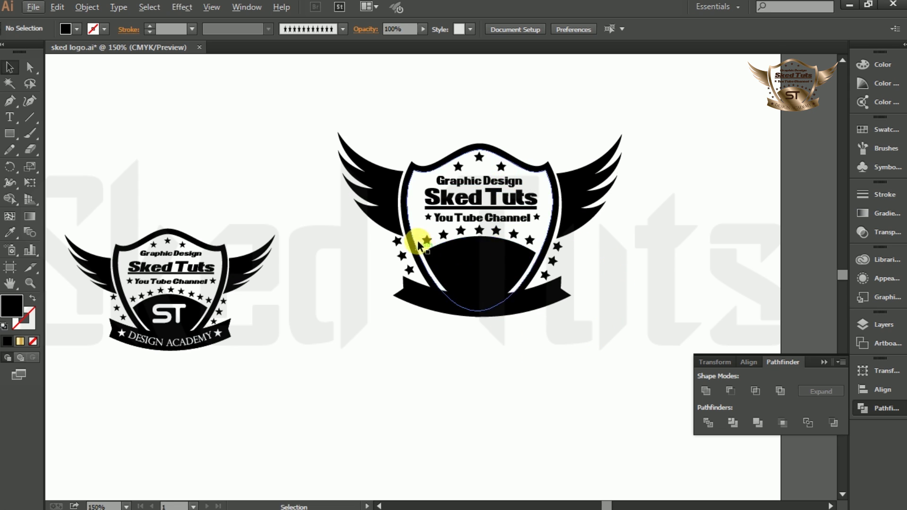
{"action": "left_click", "coordinate": [480, 219]}
{"action": "left_click_drag", "start_coordinate": [483, 223], "coordinate": [478, 334]}
{"action": "double_click", "coordinate": [478, 334]}
{"action": "key", "text": "ctrl+a"}
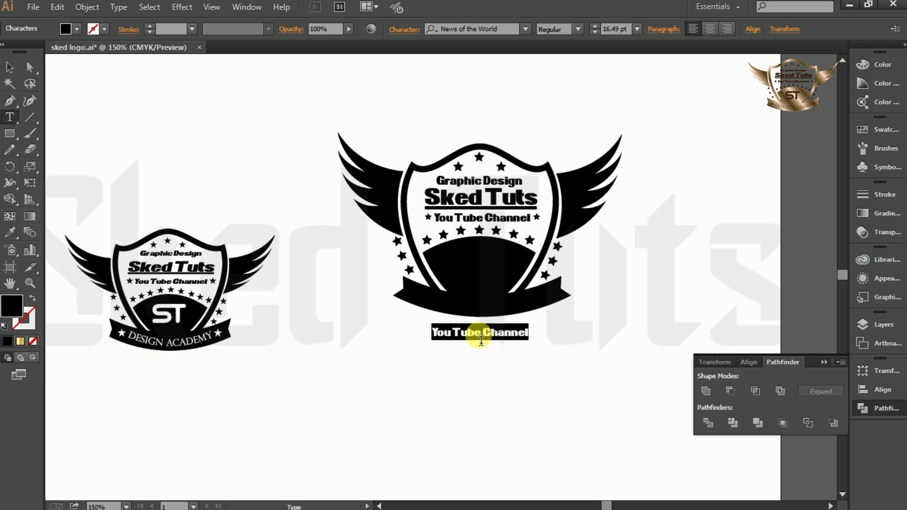
{"action": "type", "text": "Design Academy"}
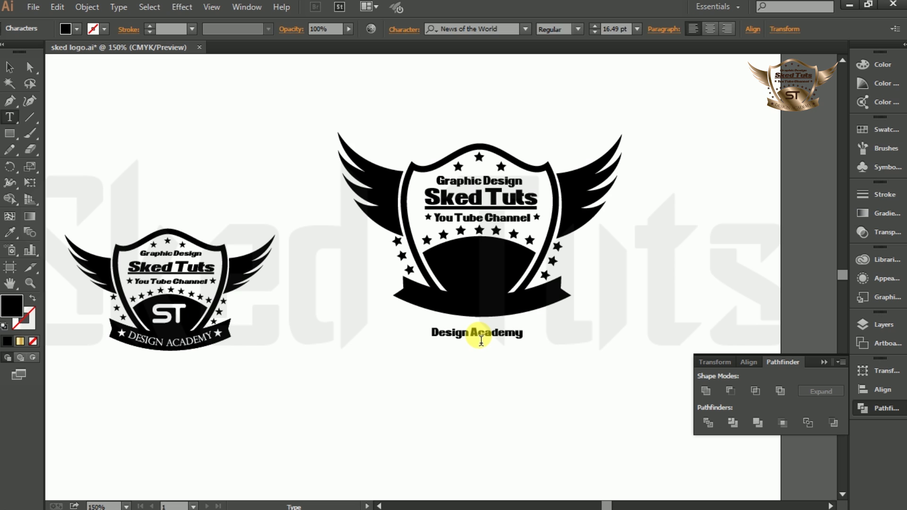
Set the font of the "Design Academy" text to Perpetua Titling MT Light
{"action": "left_click_drag", "start_coordinate": [536, 338], "coordinate": [405, 340]}
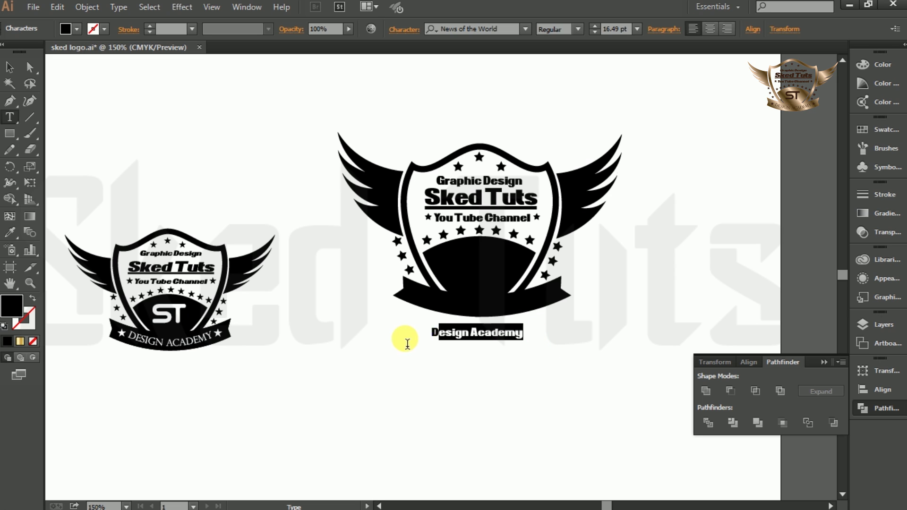
{"action": "left_click", "coordinate": [527, 29]}
{"action": "scroll", "coordinate": [625, 235], "scroll_direction": "down", "scroll_amount": 2}
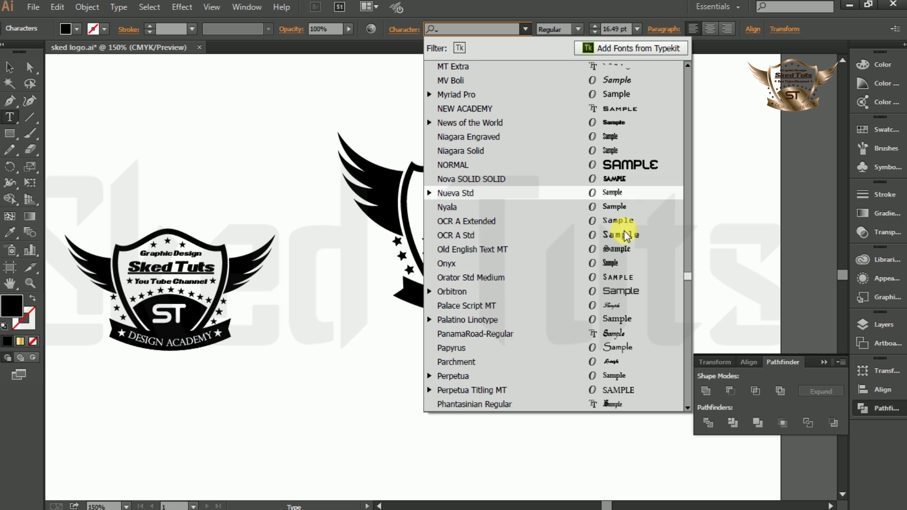
{"action": "scroll", "coordinate": [643, 239], "scroll_direction": "down", "scroll_amount": 2}
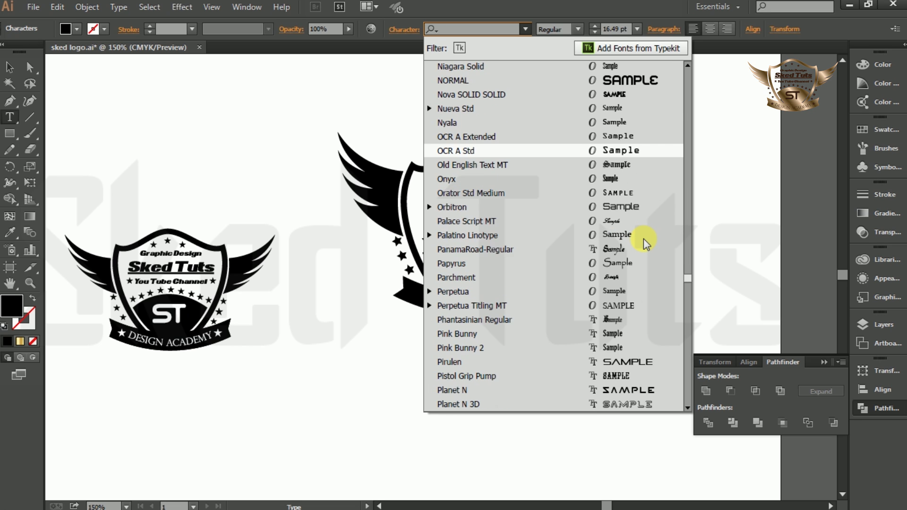
{"action": "left_click", "coordinate": [629, 260]}
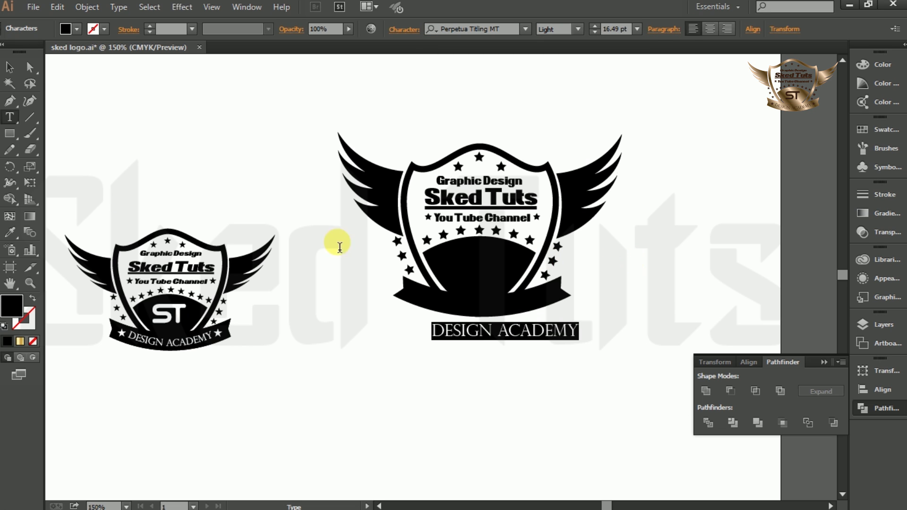
{"action": "left_click", "coordinate": [9, 69]}
{"action": "left_click", "coordinate": [294, 303]}
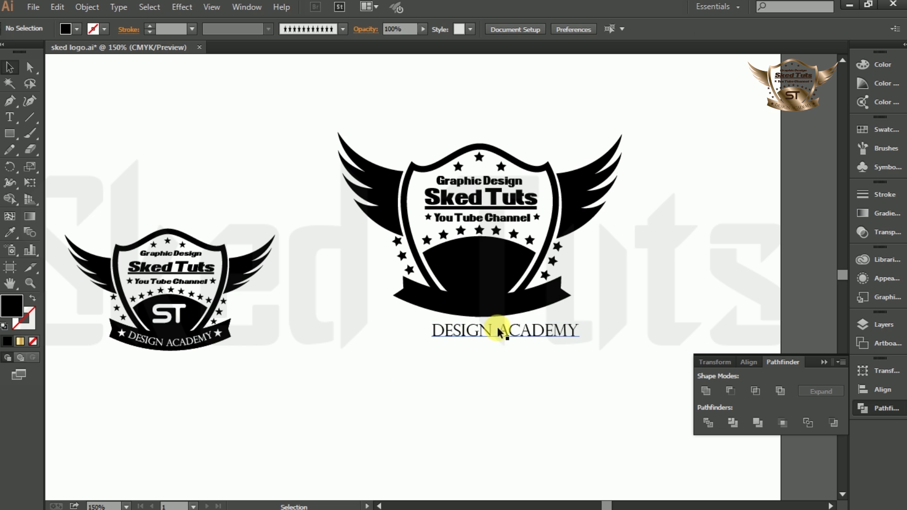
Center the "Design Academy" text beneath the ribbon and fill it with white (FFFFFF)
{"action": "left_click_drag", "start_coordinate": [504, 335], "coordinate": [487, 337]}
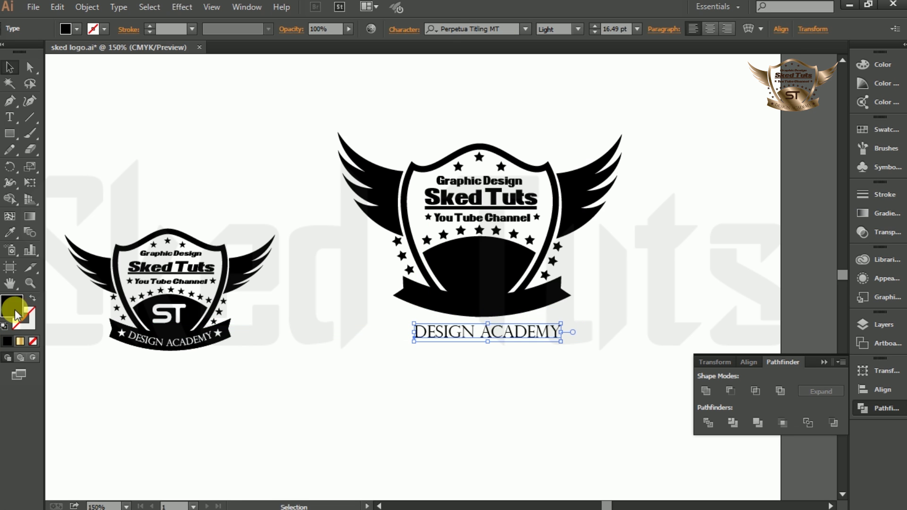
{"action": "double_click", "coordinate": [19, 308]}
{"action": "left_click_drag", "start_coordinate": [310, 228], "coordinate": [279, 157]}
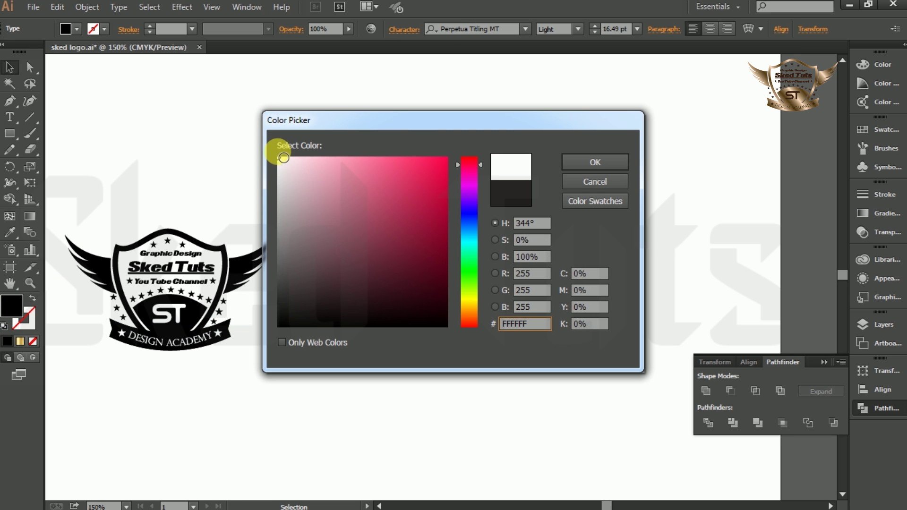
{"action": "left_click", "coordinate": [569, 160]}
Move the "Design Academy" text onto the ribbon and set its font size to 12 pt
{"action": "left_click_drag", "start_coordinate": [499, 334], "coordinate": [496, 310]}
{"action": "scroll", "coordinate": [496, 311], "scroll_direction": "up", "scroll_amount": 1}
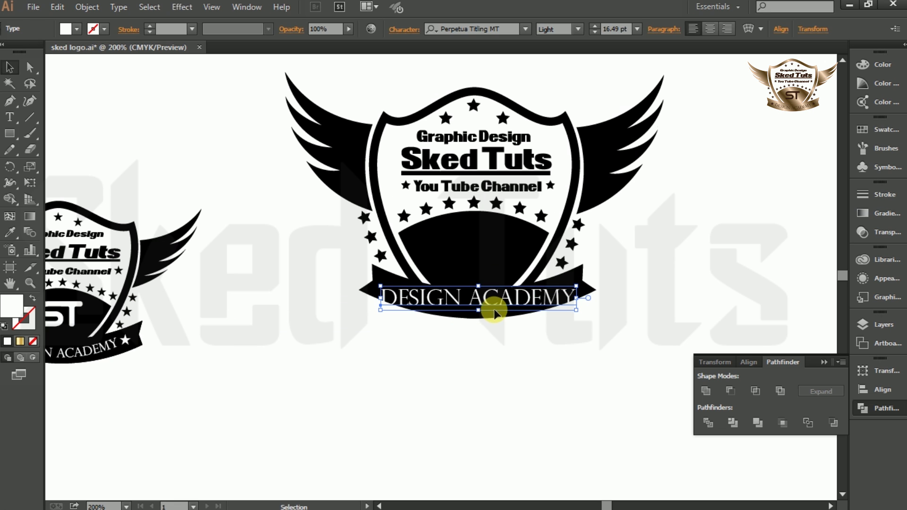
{"action": "left_click", "coordinate": [635, 28]}
{"action": "left_click", "coordinate": [654, 141]}
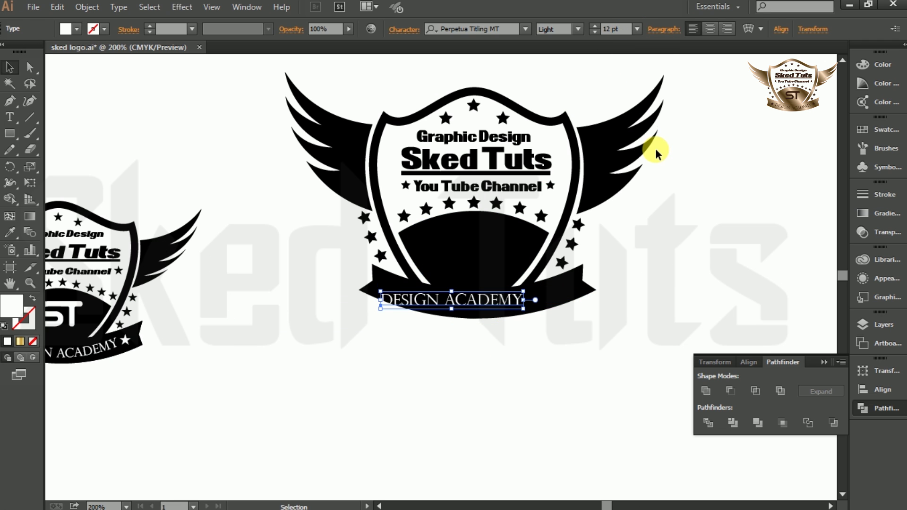
Apply a horizontal Arc warp with -30% bend to the "Design Academy" text and center it within the curved ribbon
{"action": "left_click_drag", "start_coordinate": [491, 299], "coordinate": [515, 302]}
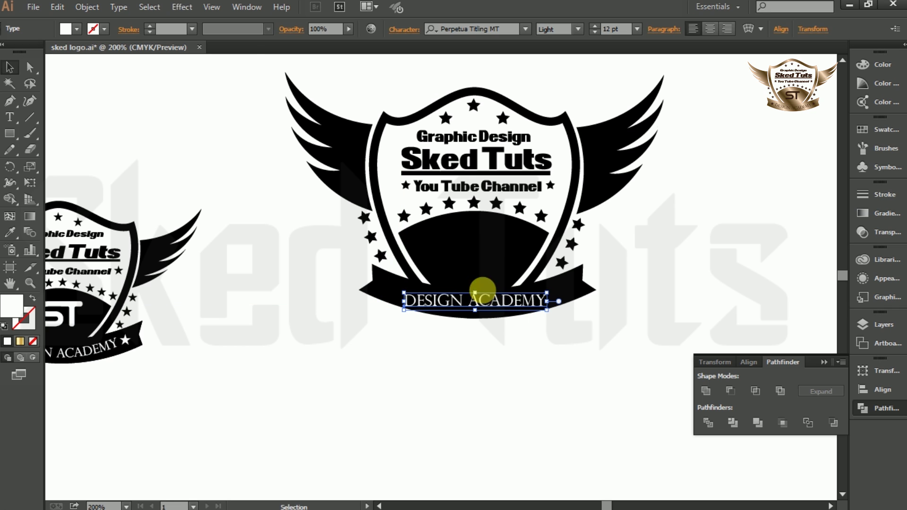
{"action": "left_click", "coordinate": [182, 6]}
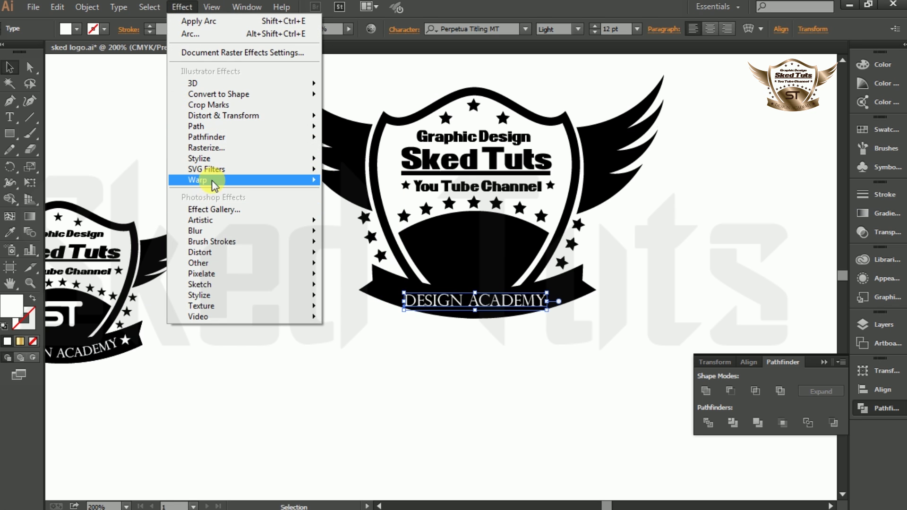
{"action": "mouse_move", "coordinate": [204, 182]}
{"action": "left_click", "coordinate": [349, 183]}
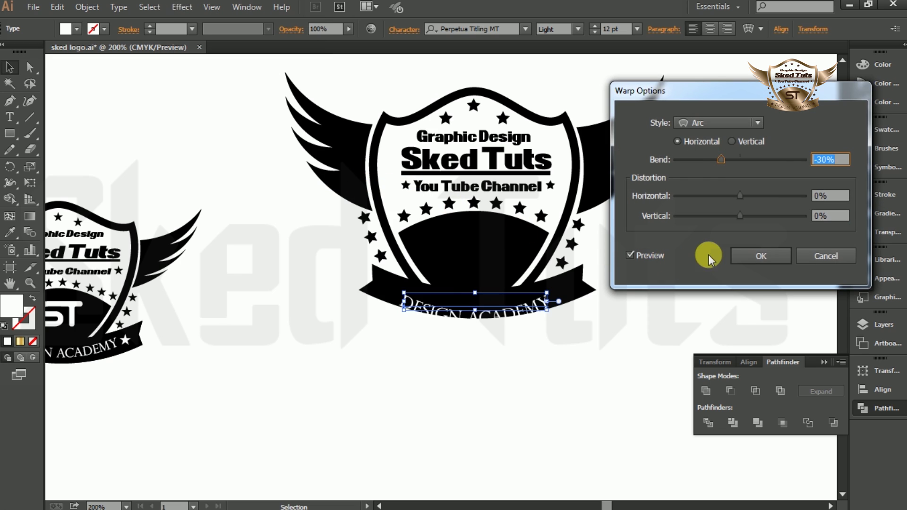
{"action": "left_click", "coordinate": [759, 258]}
{"action": "scroll", "coordinate": [485, 353], "scroll_direction": "up", "scroll_amount": 1}
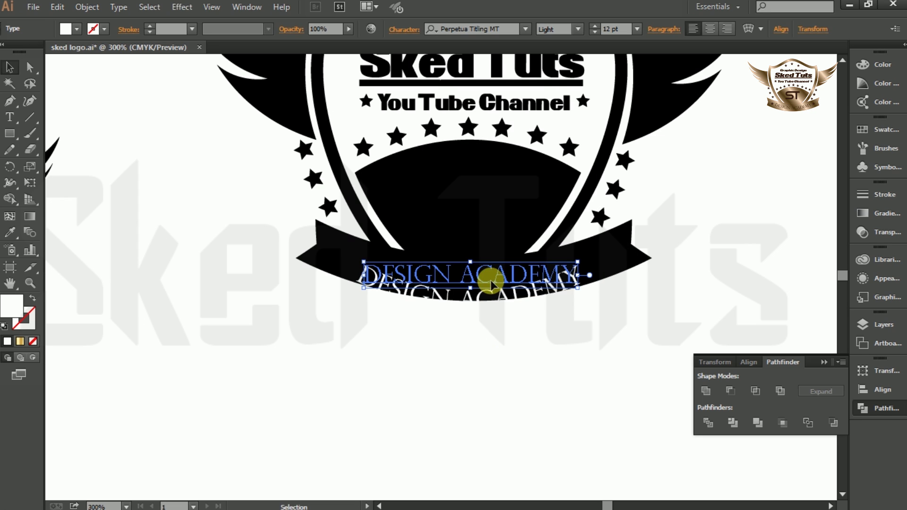
{"action": "left_click_drag", "start_coordinate": [478, 276], "coordinate": [479, 263]}
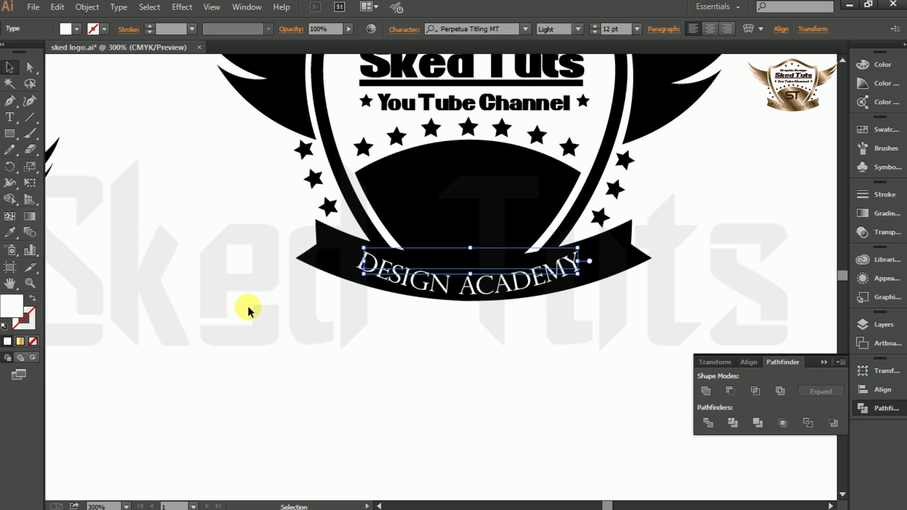
Expand the appearance of the warped "Design Academy" text
{"action": "key", "text": "ctrl+shift+v"}
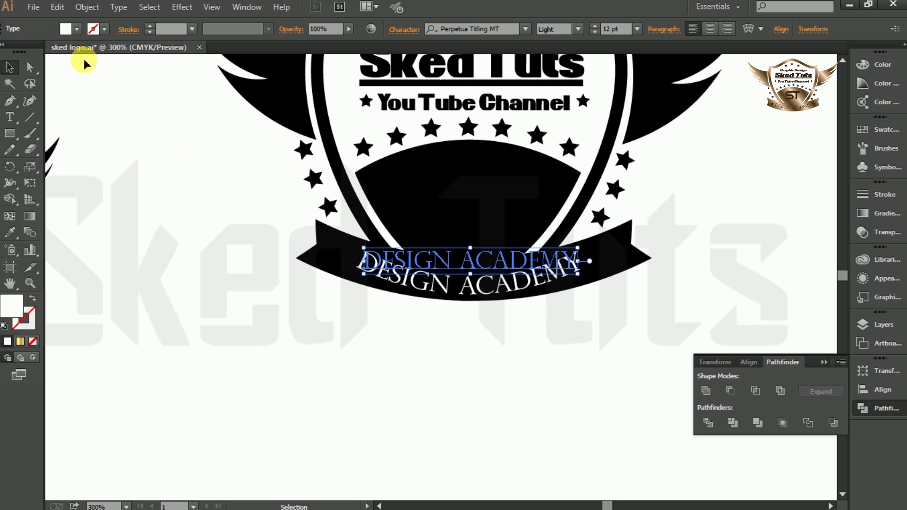
{"action": "left_click", "coordinate": [87, 7]}
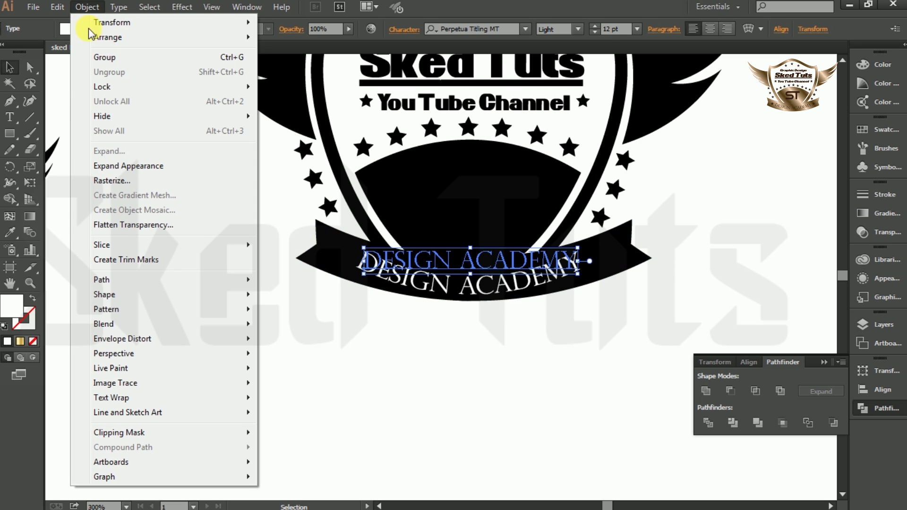
{"action": "left_click", "coordinate": [124, 165]}
{"action": "left_click", "coordinate": [481, 342]}
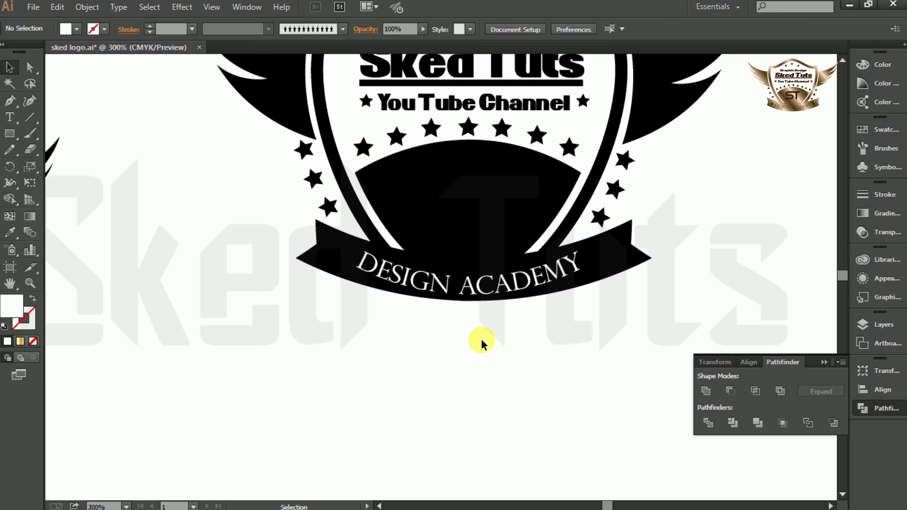
Copy a star from the shield onto the ribbon, fill it white, and duplicate it so one star flanks each side of "Design Academy"
{"action": "key", "text": "alt"}
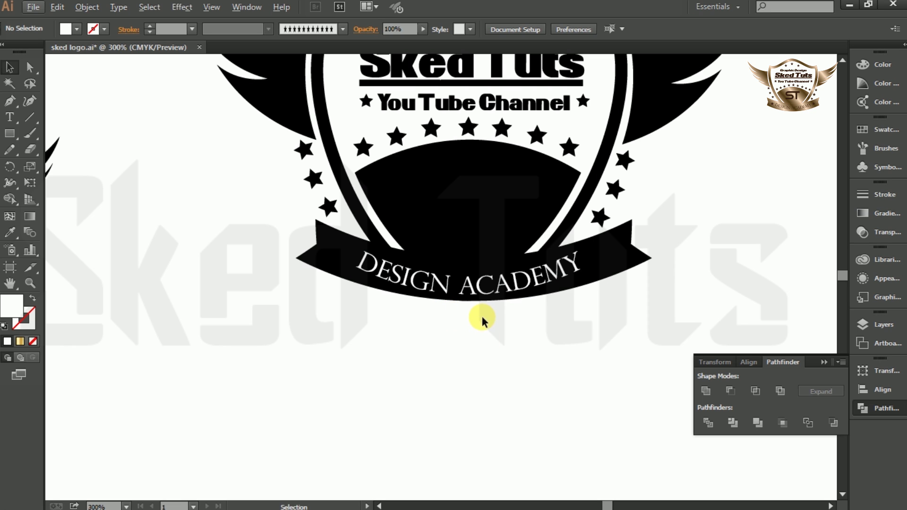
{"action": "scroll", "coordinate": [463, 324], "scroll_direction": "down", "scroll_amount": 1, "text": "alt"}
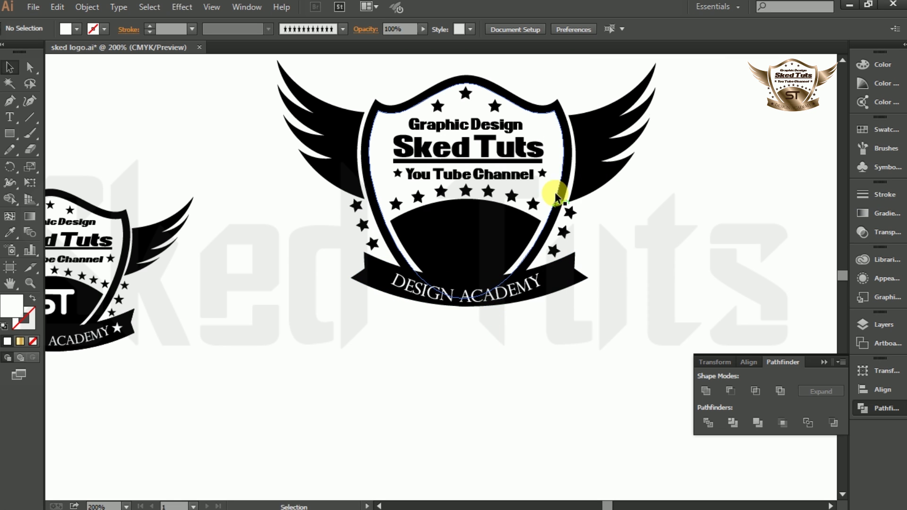
{"action": "left_click_drag", "start_coordinate": [533, 204], "coordinate": [556, 306], "text": "alt"}
{"action": "double_click", "coordinate": [11, 306]}
{"action": "mouse_move", "coordinate": [324, 255]}
{"action": "left_mouse_down"}
{"action": "mouse_move", "coordinate": [298, 165]}
{"action": "mouse_move", "coordinate": [279, 149]}
{"action": "left_mouse_up"}
{"action": "left_click", "coordinate": [595, 162]}
{"action": "left_click_drag", "start_coordinate": [557, 282], "coordinate": [380, 282], "text": "alt"}
{"action": "left_click", "coordinate": [729, 259]}
{"action": "scroll", "coordinate": [514, 353], "scroll_direction": "down", "scroll_amount": 1}
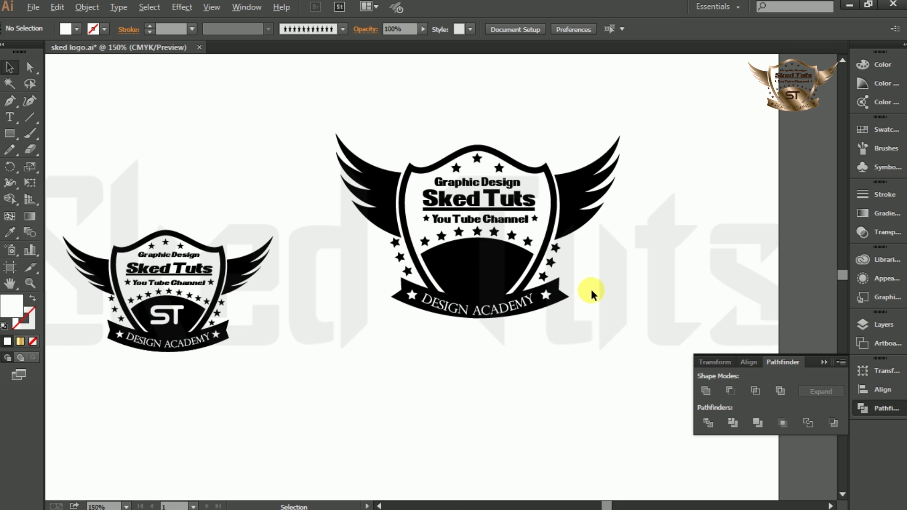
Collapse the Pathfinder panel and move the smaller reference badge off the artboard, beyond its upper-left corner
{"action": "scroll", "coordinate": [588, 298], "scroll_direction": "down", "scroll_amount": 1}
{"action": "left_click", "coordinate": [823, 361]}
{"action": "left_click_drag", "start_coordinate": [244, 373], "coordinate": [383, 212]}
{"action": "left_click_drag", "start_coordinate": [312, 293], "coordinate": [132, 95]}
Select the whole new badge and move it to the horizontal middle of the artboard
{"action": "left_click_drag", "start_coordinate": [659, 169], "coordinate": [347, 392]}
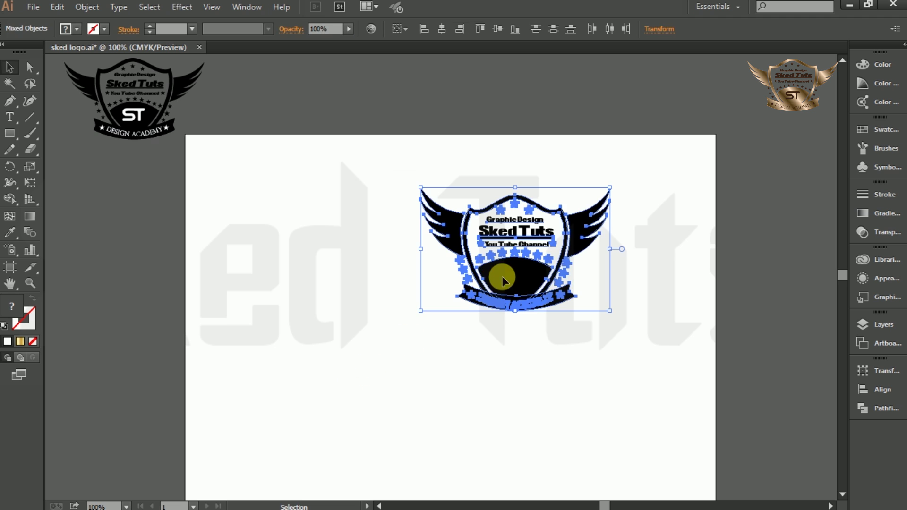
{"action": "left_click", "coordinate": [642, 285]}
{"action": "key", "text": "ctrl+z"}
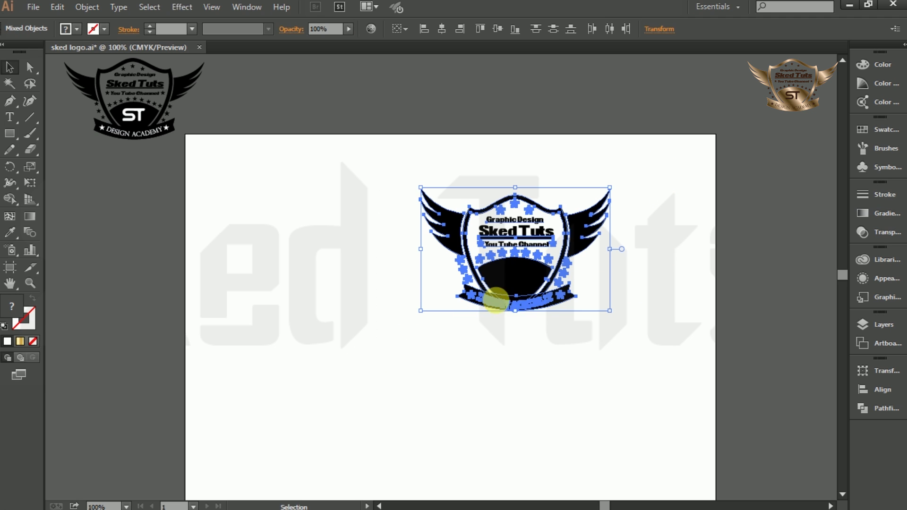
{"action": "left_click_drag", "start_coordinate": [512, 280], "coordinate": [438, 324]}
{"action": "left_click", "coordinate": [469, 366]}
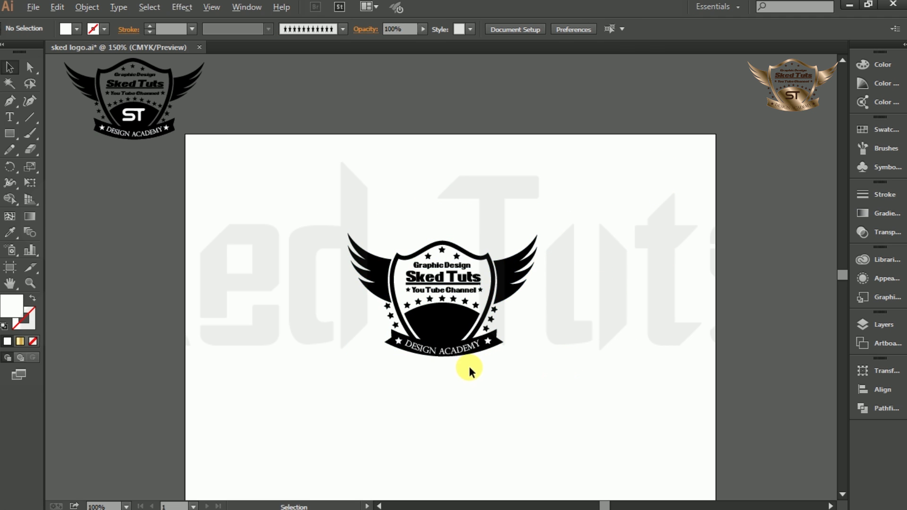
Add the text "ST" on the black area in the lower shield and fill it with white (FFFFFF)
{"action": "scroll", "coordinate": [469, 367], "scroll_direction": "up", "scroll_amount": 5}
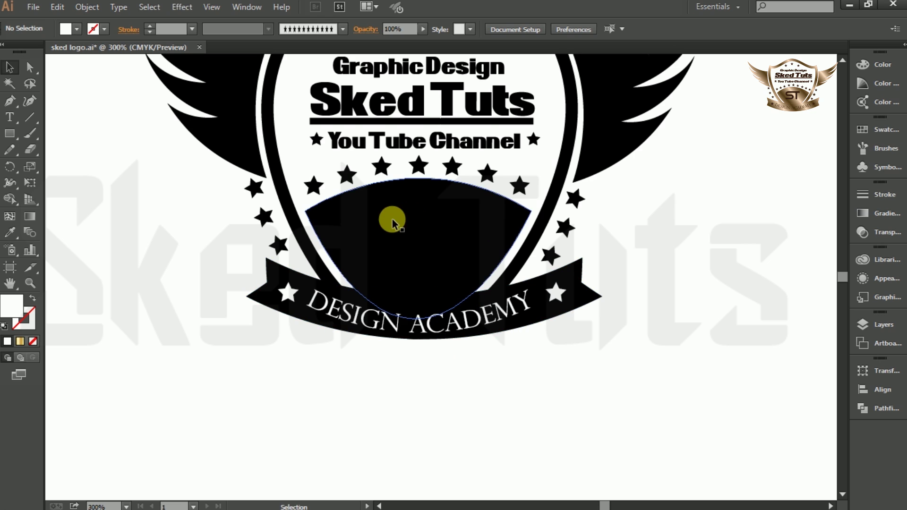
{"action": "scroll", "coordinate": [406, 218], "scroll_direction": "down", "scroll_amount": 1}
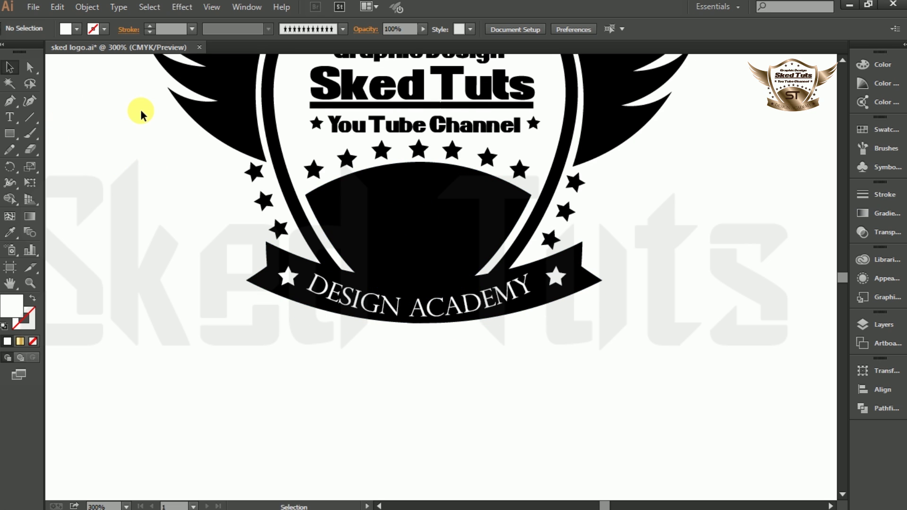
{"action": "left_click", "coordinate": [11, 117]}
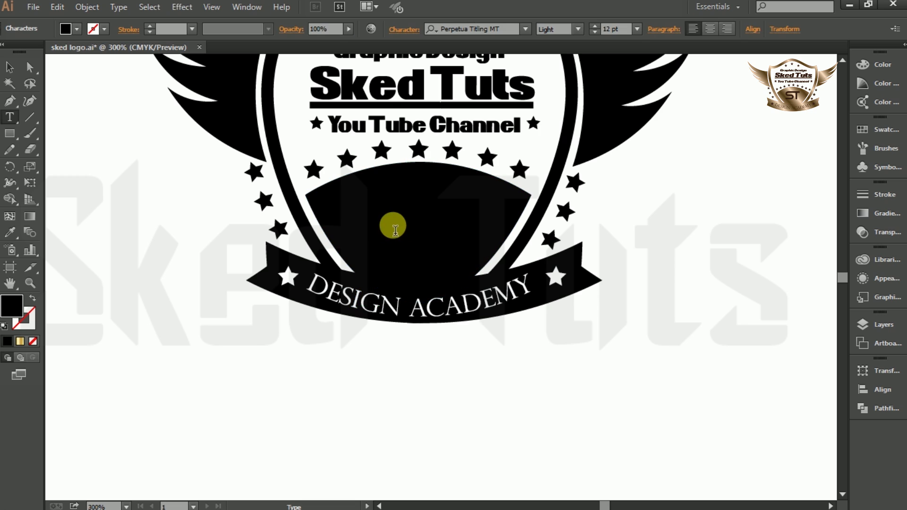
{"action": "left_click", "coordinate": [379, 227]}
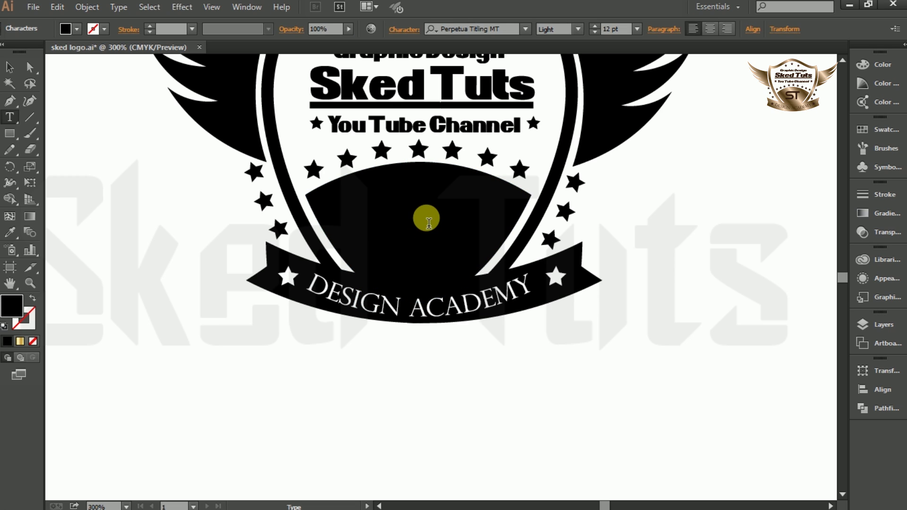
{"action": "key", "text": "ctrl+a"}
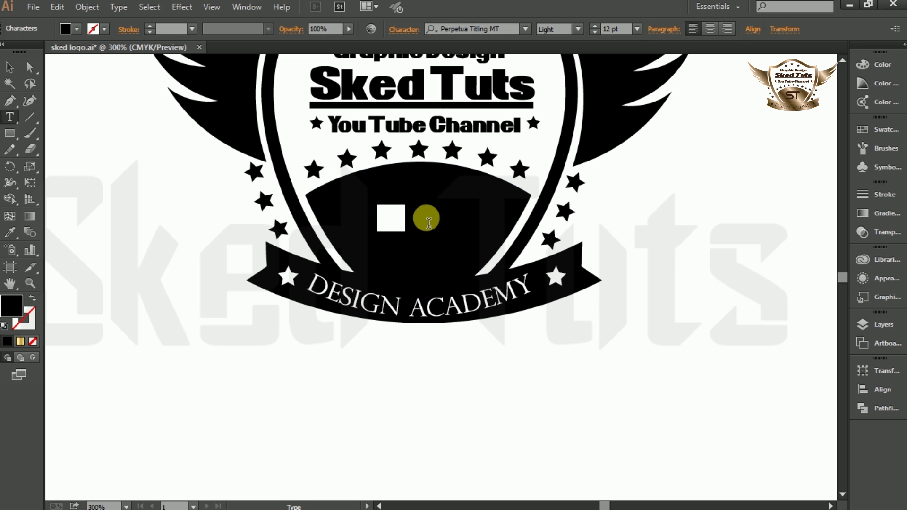
{"action": "double_click", "coordinate": [10, 308]}
{"action": "left_click_drag", "start_coordinate": [371, 222], "coordinate": [266, 145]}
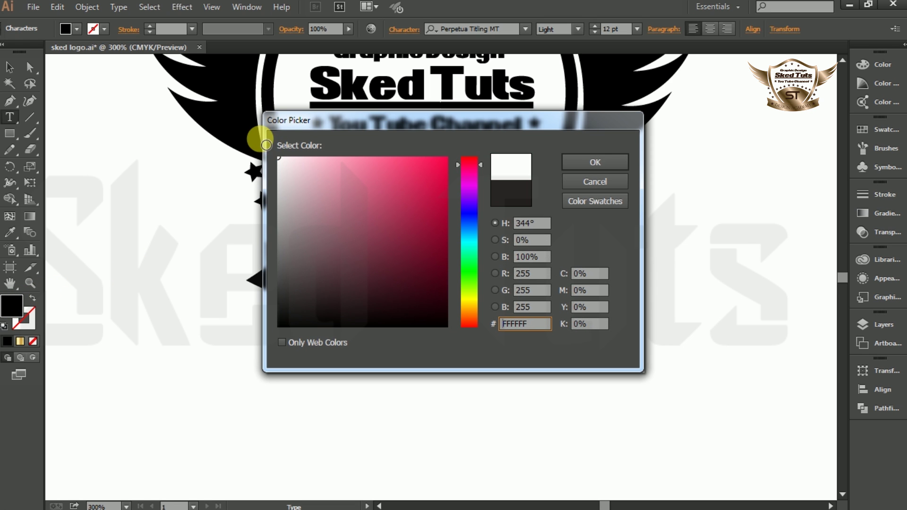
{"action": "left_click", "coordinate": [584, 165]}
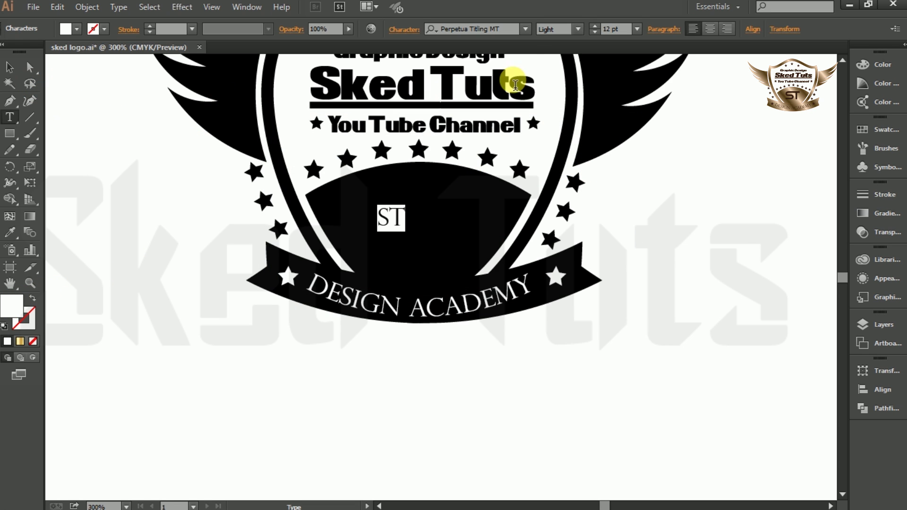
Set the font of the "ST" text to Planet N Compact Regular
{"action": "left_click", "coordinate": [526, 29]}
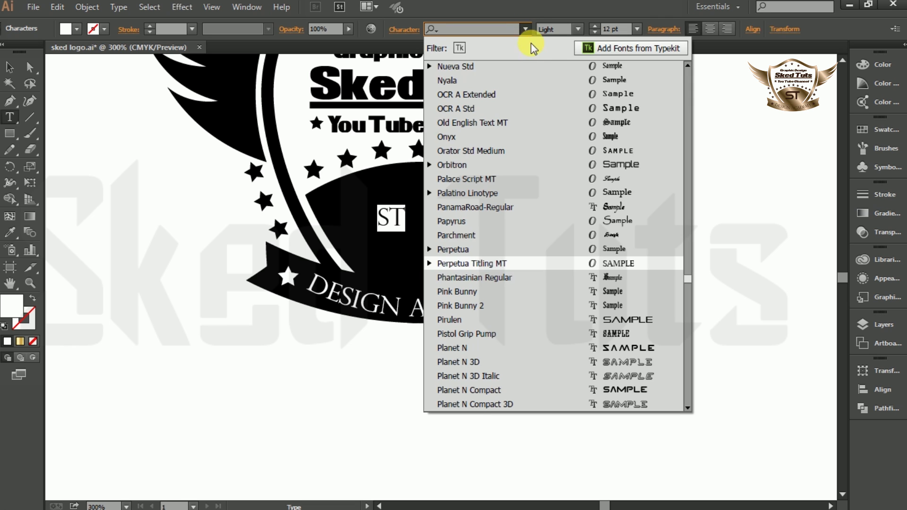
{"action": "scroll", "coordinate": [582, 279], "scroll_direction": "down", "scroll_amount": 1}
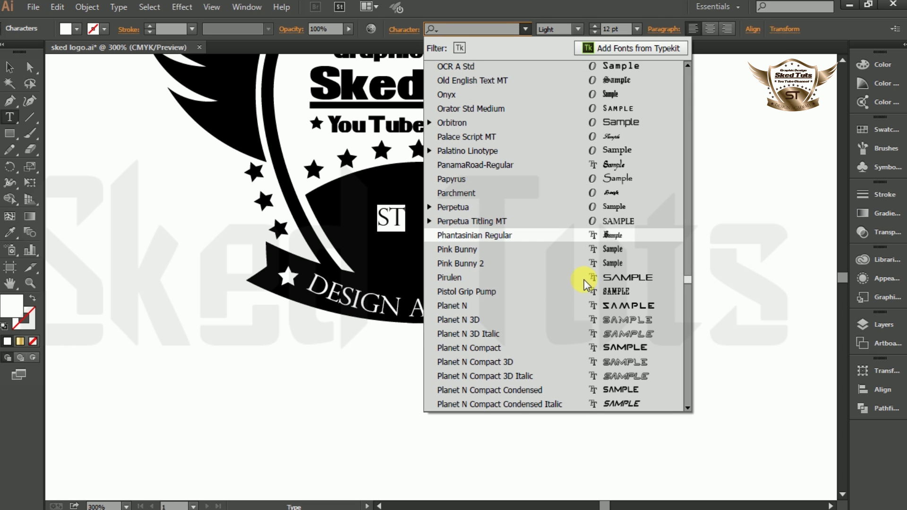
{"action": "left_click", "coordinate": [622, 347]}
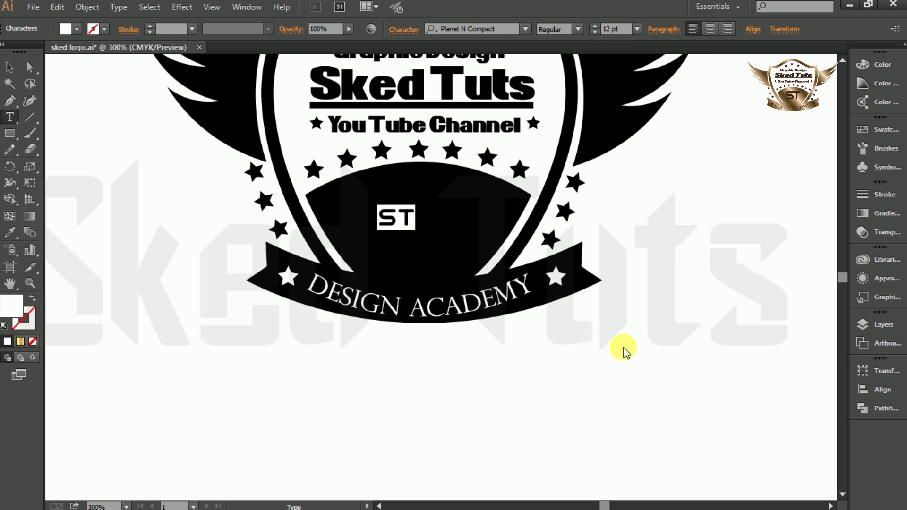
{"action": "left_click", "coordinate": [9, 69]}
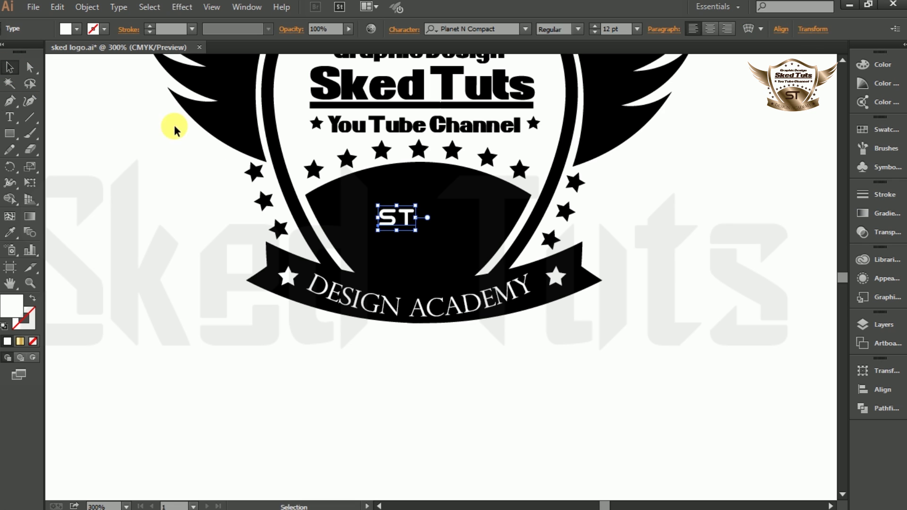
Set the "ST" text to 36 pt and center it on the black area of the shield
{"action": "left_click", "coordinate": [636, 30]}
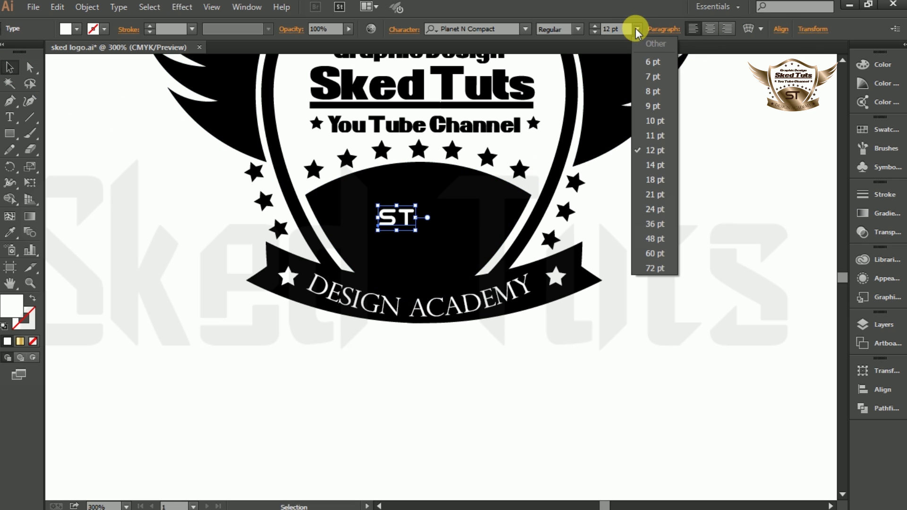
{"action": "left_click", "coordinate": [643, 147]}
{"action": "left_click", "coordinate": [635, 29]}
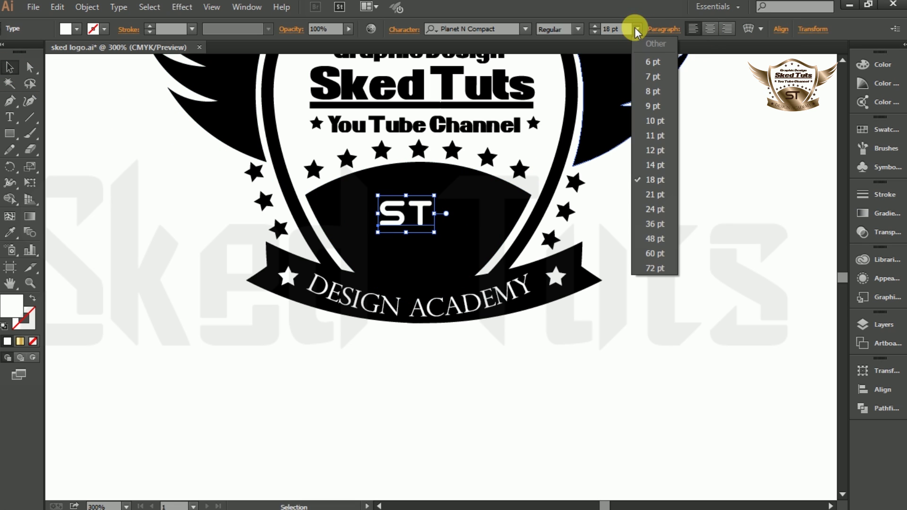
{"action": "left_click", "coordinate": [651, 217]}
{"action": "left_click_drag", "start_coordinate": [463, 196], "coordinate": [458, 212]}
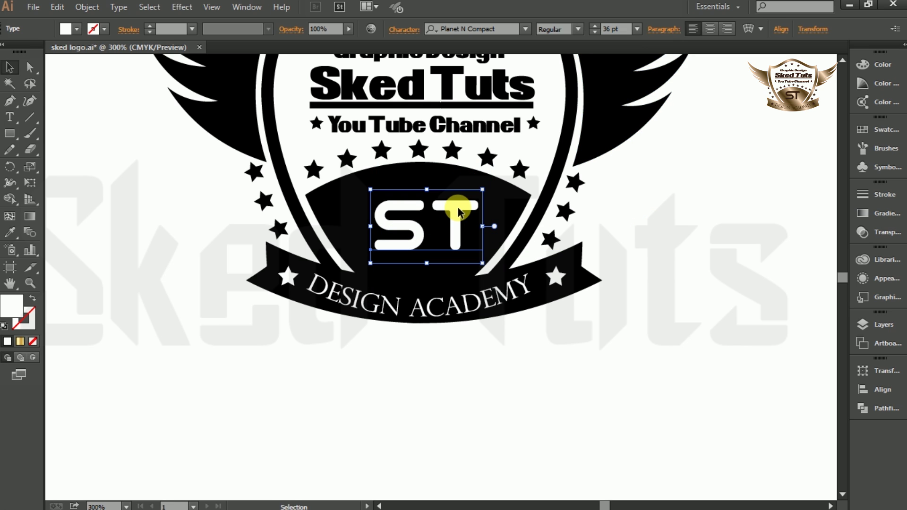
Expand the "ST" text into outlines, with both object and fill included
{"action": "key", "text": "ctrl+="}
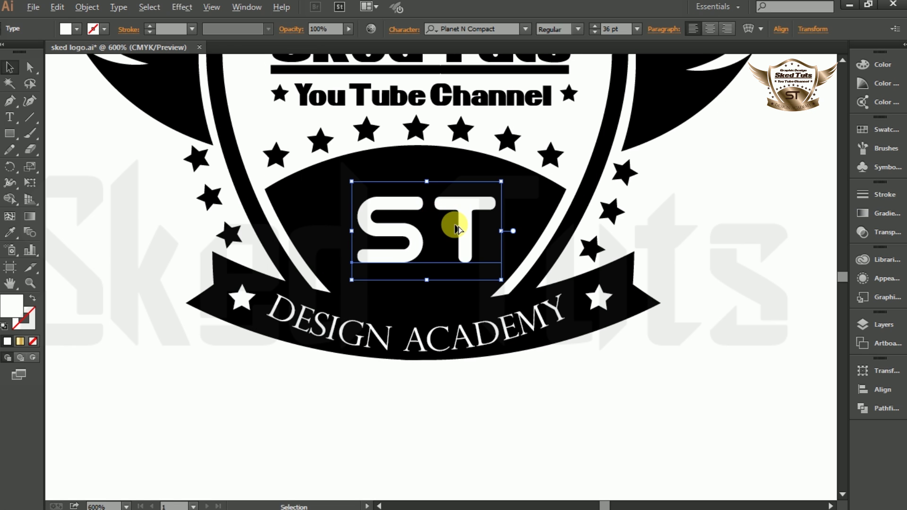
{"action": "key", "text": "ctrl+="}
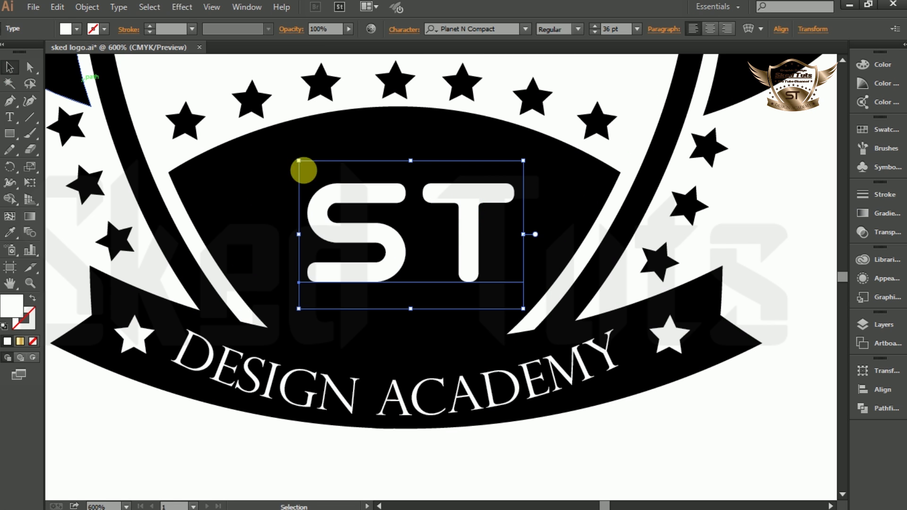
{"action": "left_click", "coordinate": [81, 8]}
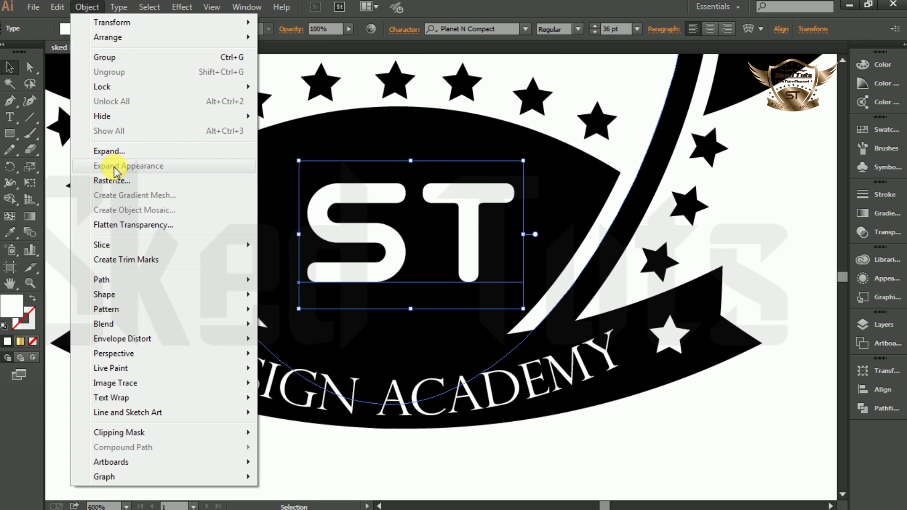
{"action": "left_click", "coordinate": [113, 150]}
{"action": "left_click", "coordinate": [407, 315]}
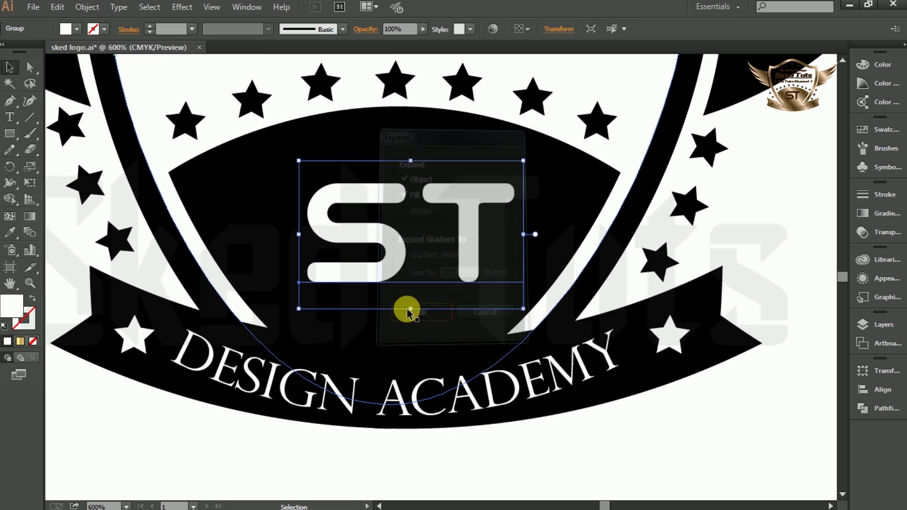
Ungroup the expanded "ST" lettering into separate letter shapes and deselect them
{"action": "right_click", "coordinate": [459, 202]}
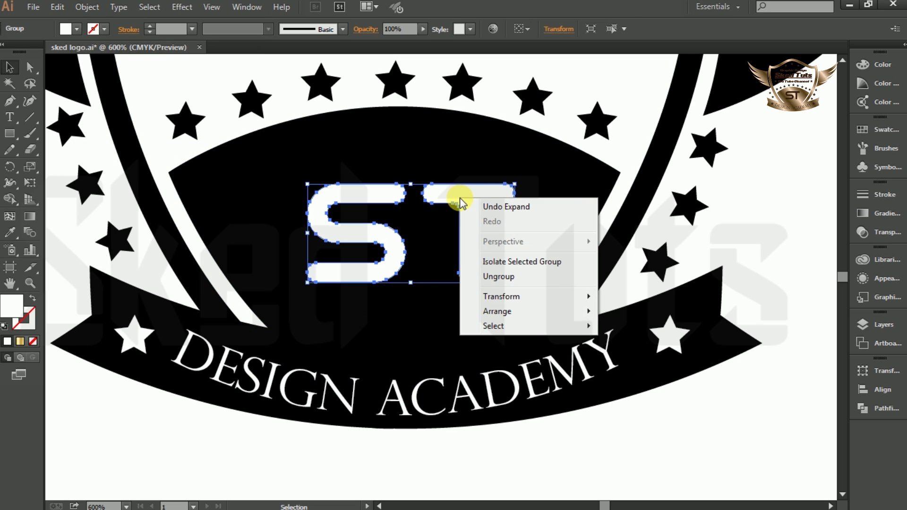
{"action": "left_click", "coordinate": [500, 278]}
{"action": "right_click", "coordinate": [462, 207]}
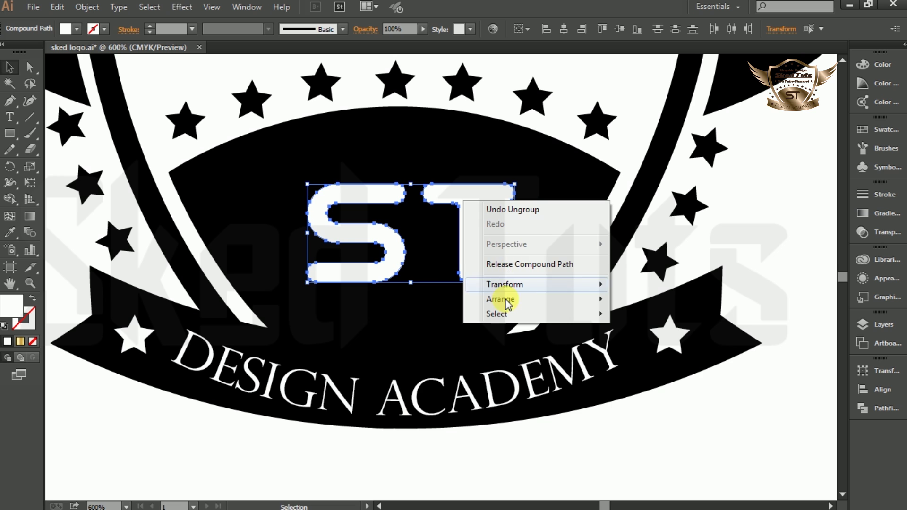
{"action": "left_click", "coordinate": [740, 220]}
{"action": "key", "text": "ctrl+equal"}
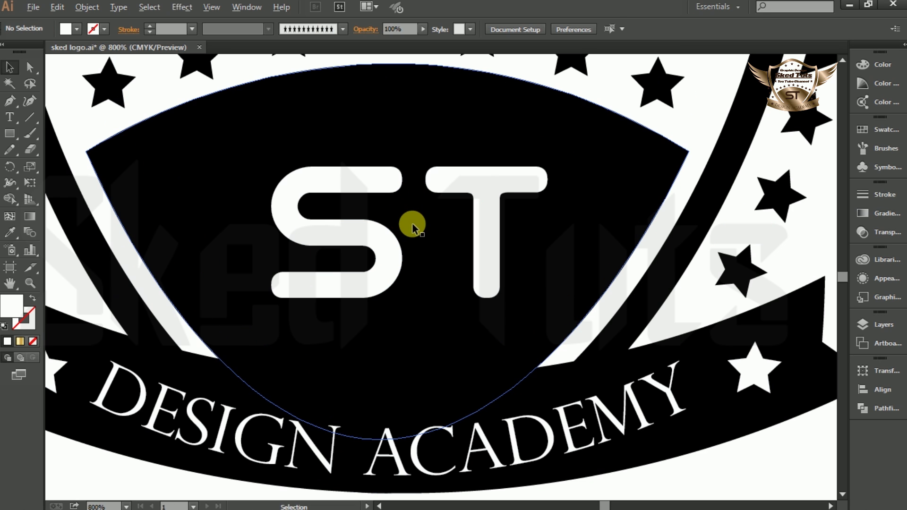
Move the T toward the S until its crossbar overlaps the end of the S, and unite both letters into one shape
{"action": "left_click", "coordinate": [481, 194]}
{"action": "left_click_drag", "start_coordinate": [482, 194], "coordinate": [442, 191]}
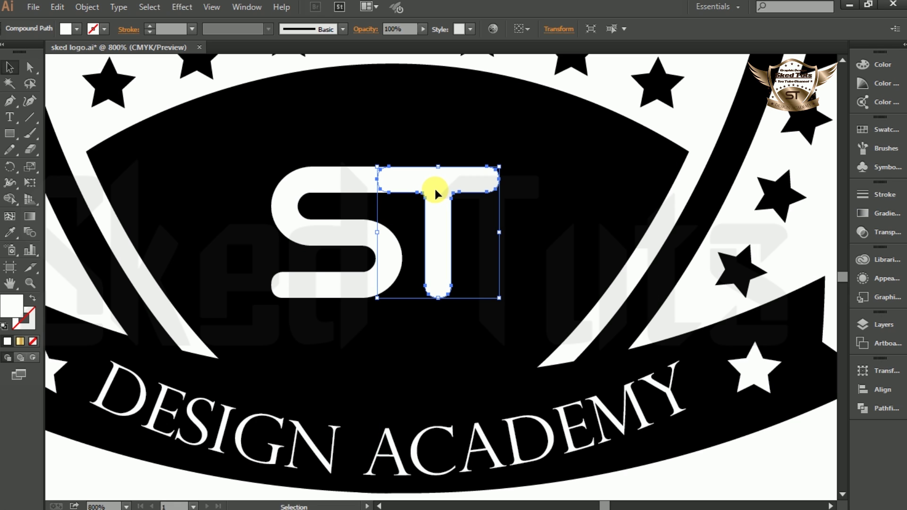
{"action": "left_click", "coordinate": [401, 186]}
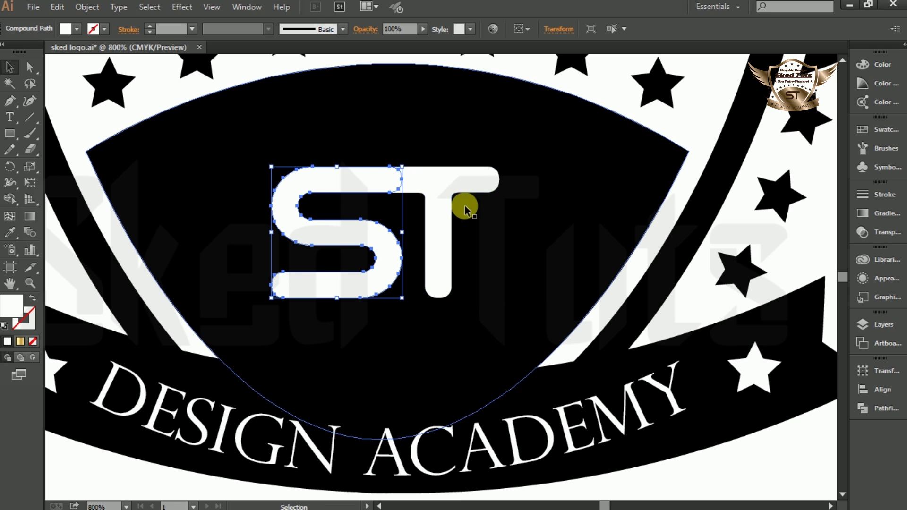
{"action": "left_click", "coordinate": [437, 179], "text": "shift"}
{"action": "left_click", "coordinate": [882, 408]}
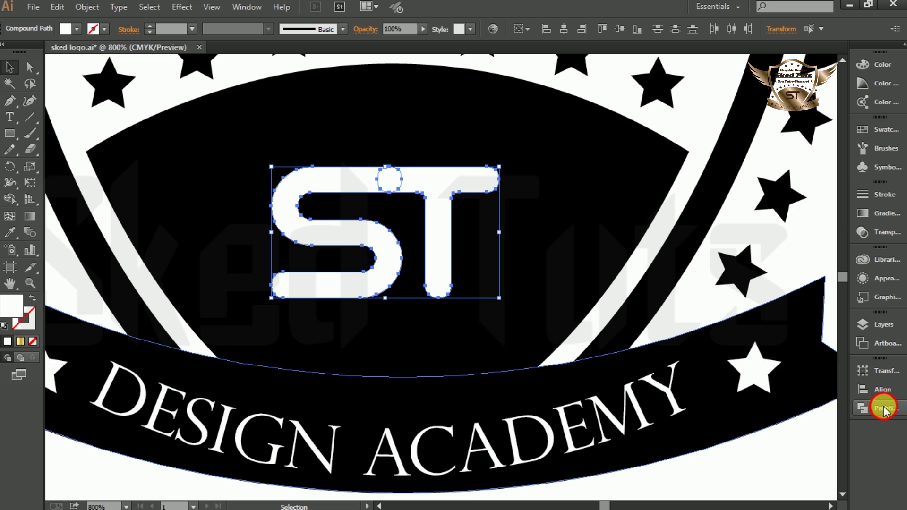
{"action": "left_click", "coordinate": [705, 390]}
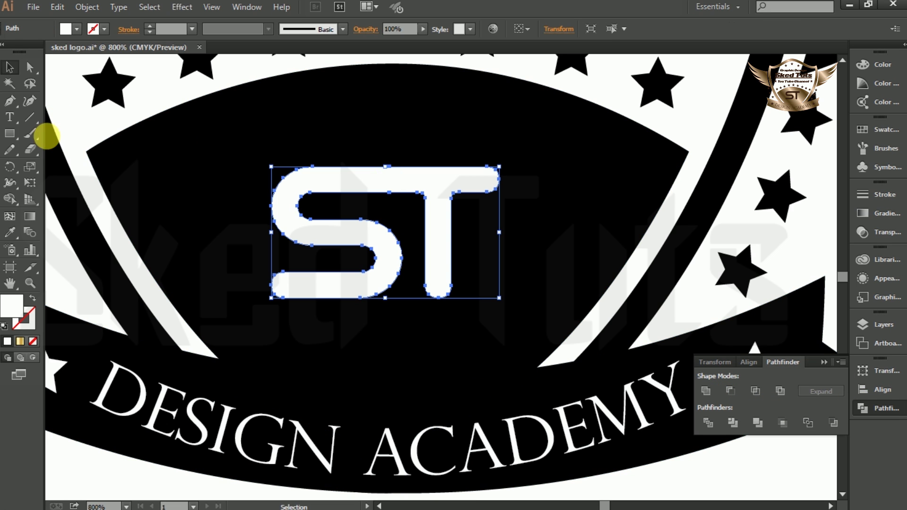
Enlarge the united ST monogram proportionally by about a quarter, keep it centered in the black shield area, and deselect it
{"action": "left_click", "coordinate": [47, 136]}
{"action": "left_click", "coordinate": [446, 175]}
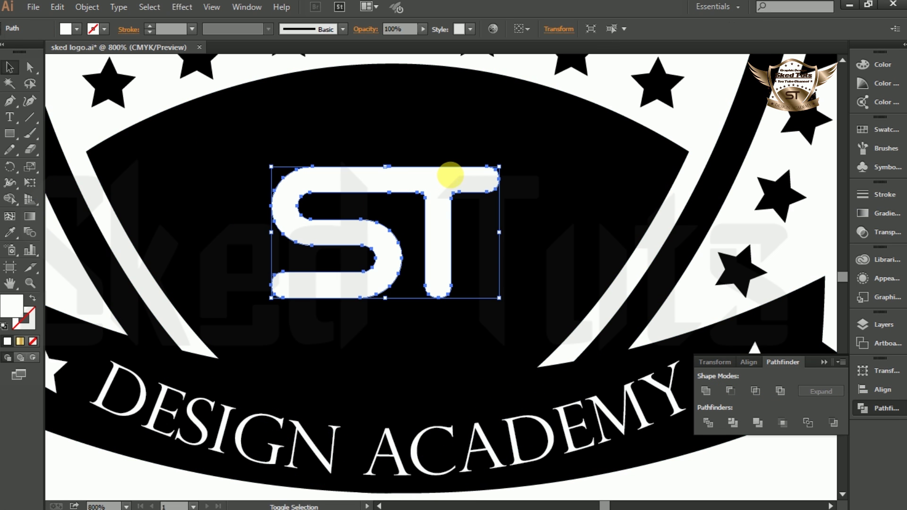
{"action": "left_click_drag", "start_coordinate": [499, 166], "coordinate": [530, 178]}
{"action": "mouse_move", "coordinate": [452, 175]}
{"action": "left_mouse_down"}
{"action": "mouse_move", "coordinate": [465, 178]}
{"action": "mouse_move", "coordinate": [465, 187]}
{"action": "left_mouse_up"}
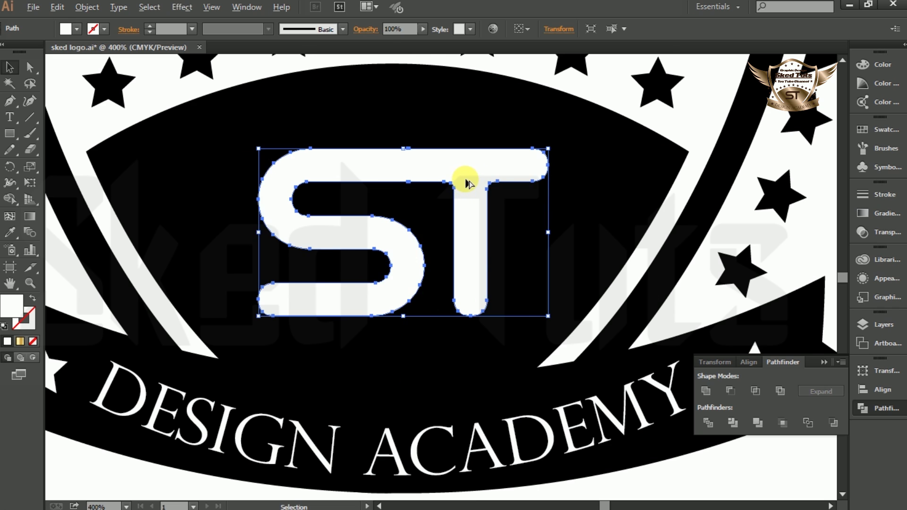
{"action": "scroll", "coordinate": [466, 181], "scroll_direction": "down", "scroll_amount": 2}
{"action": "scroll", "coordinate": [639, 214], "scroll_direction": "up", "scroll_amount": 1}
{"action": "left_click", "coordinate": [437, 324]}
{"action": "scroll", "coordinate": [439, 326], "scroll_direction": "up", "scroll_amount": 2}
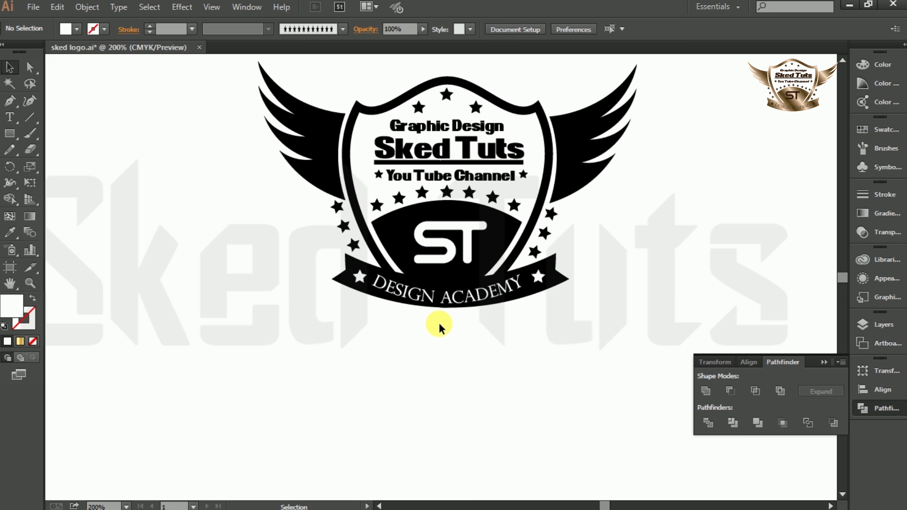
{"action": "scroll", "coordinate": [694, 224], "scroll_direction": "up", "scroll_amount": 2}
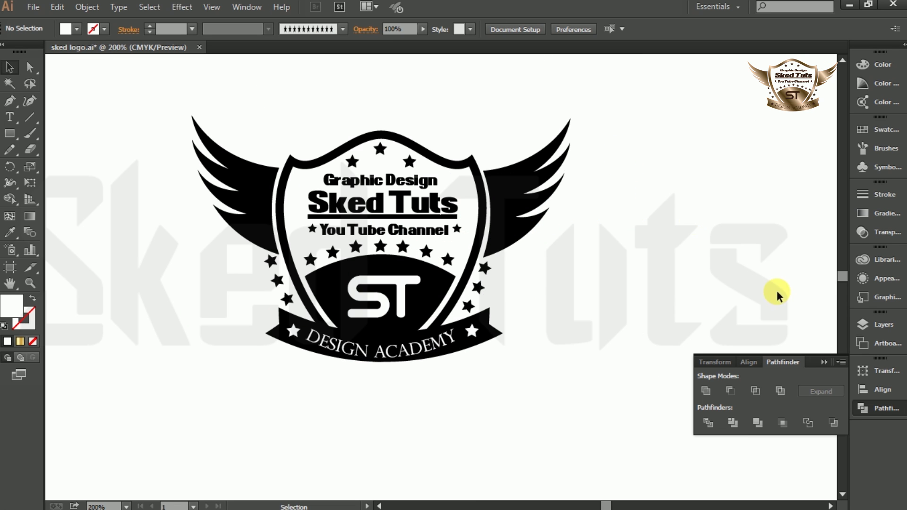
{"action": "left_click", "coordinate": [823, 362]}
{"action": "scroll", "coordinate": [284, 191], "scroll_direction": "up", "scroll_amount": 1}
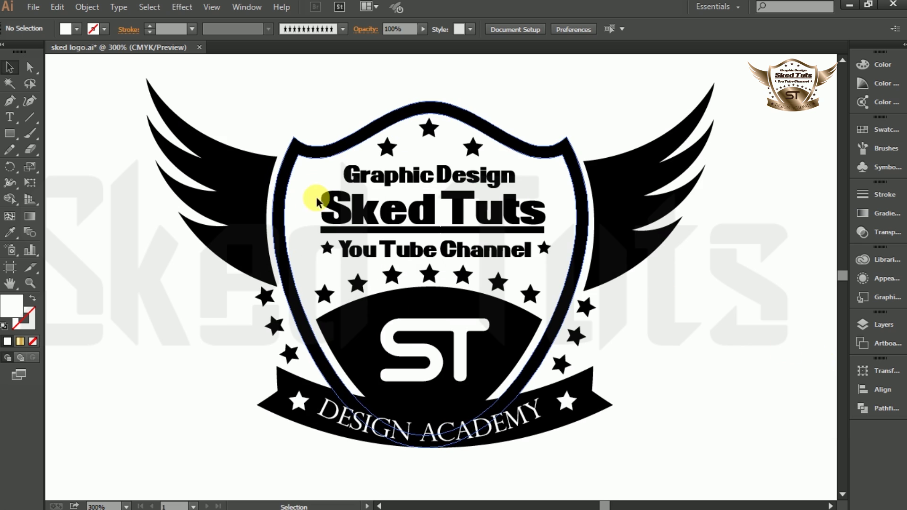